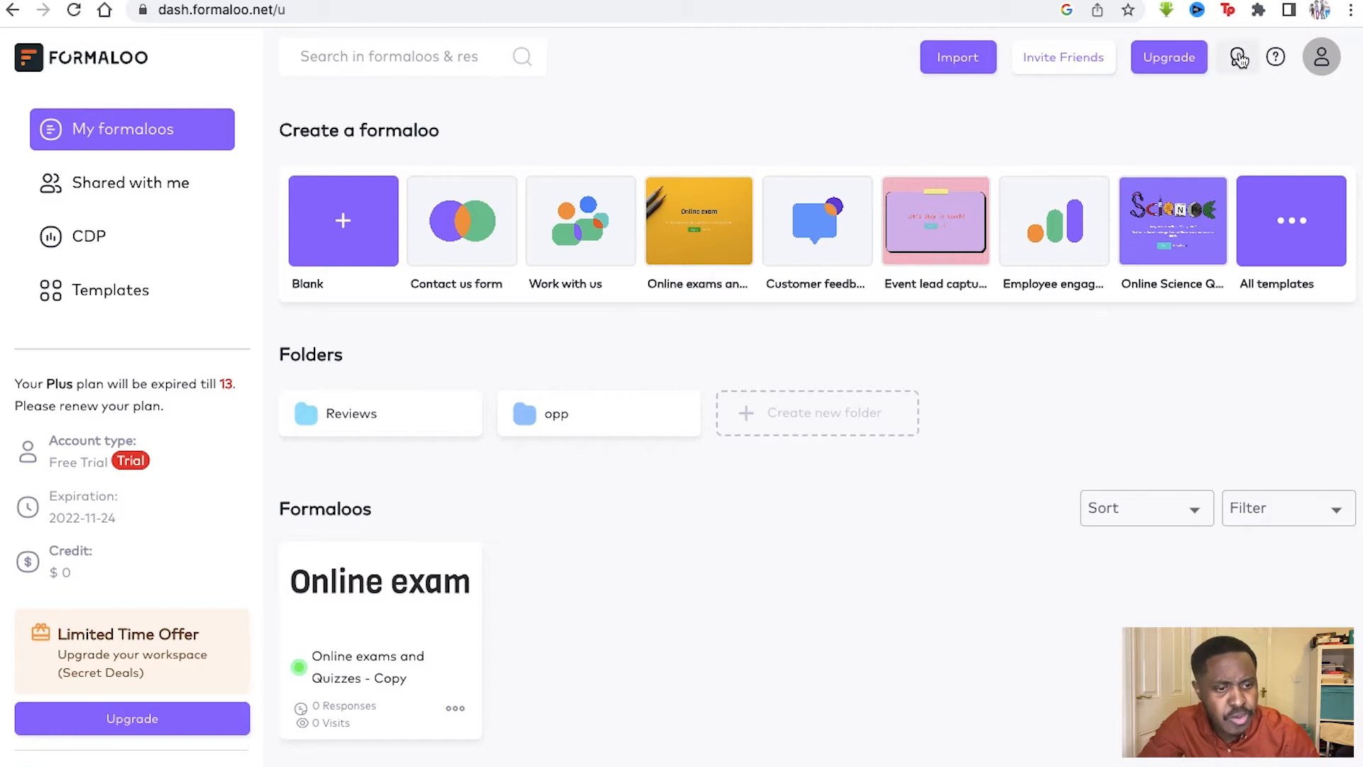
Step: Look over the account options and the page for inviting friends, and return to the dashboard
click(1321, 57)
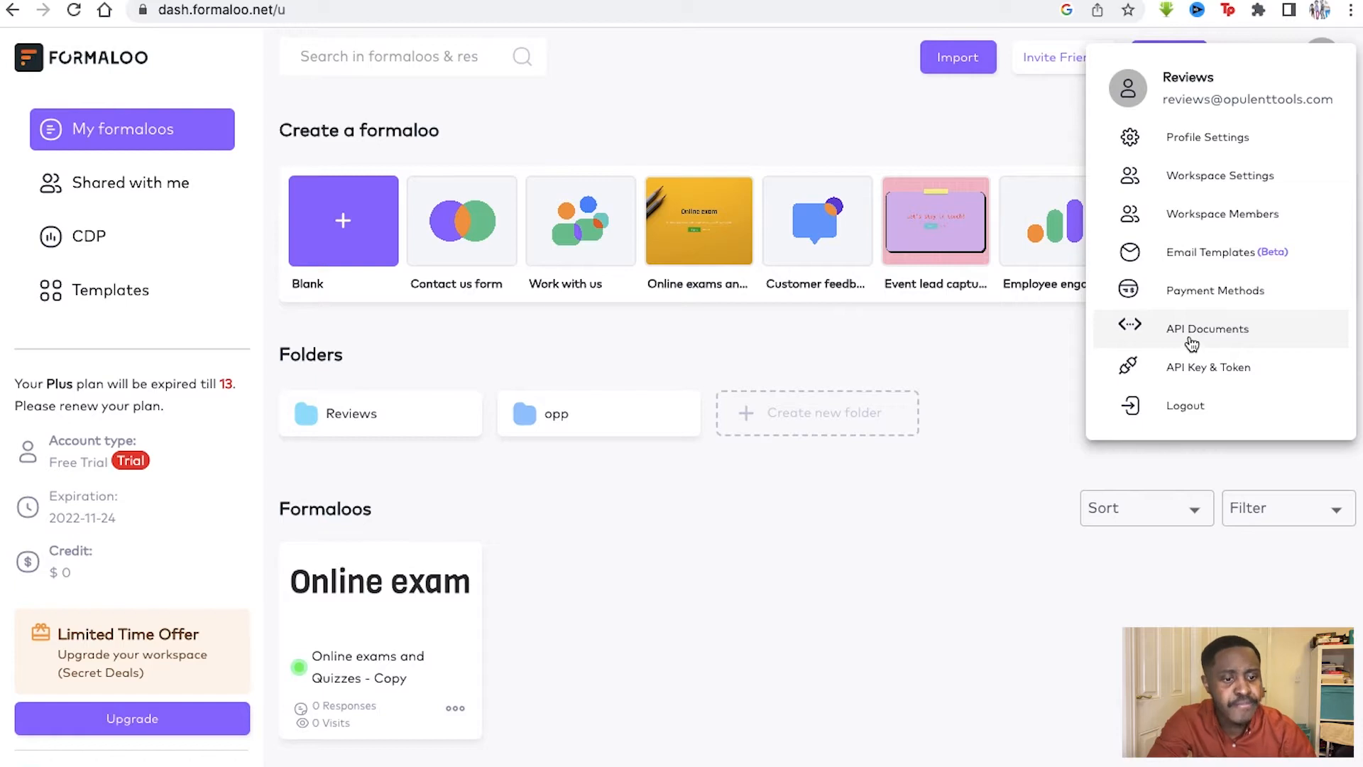
click(1056, 119)
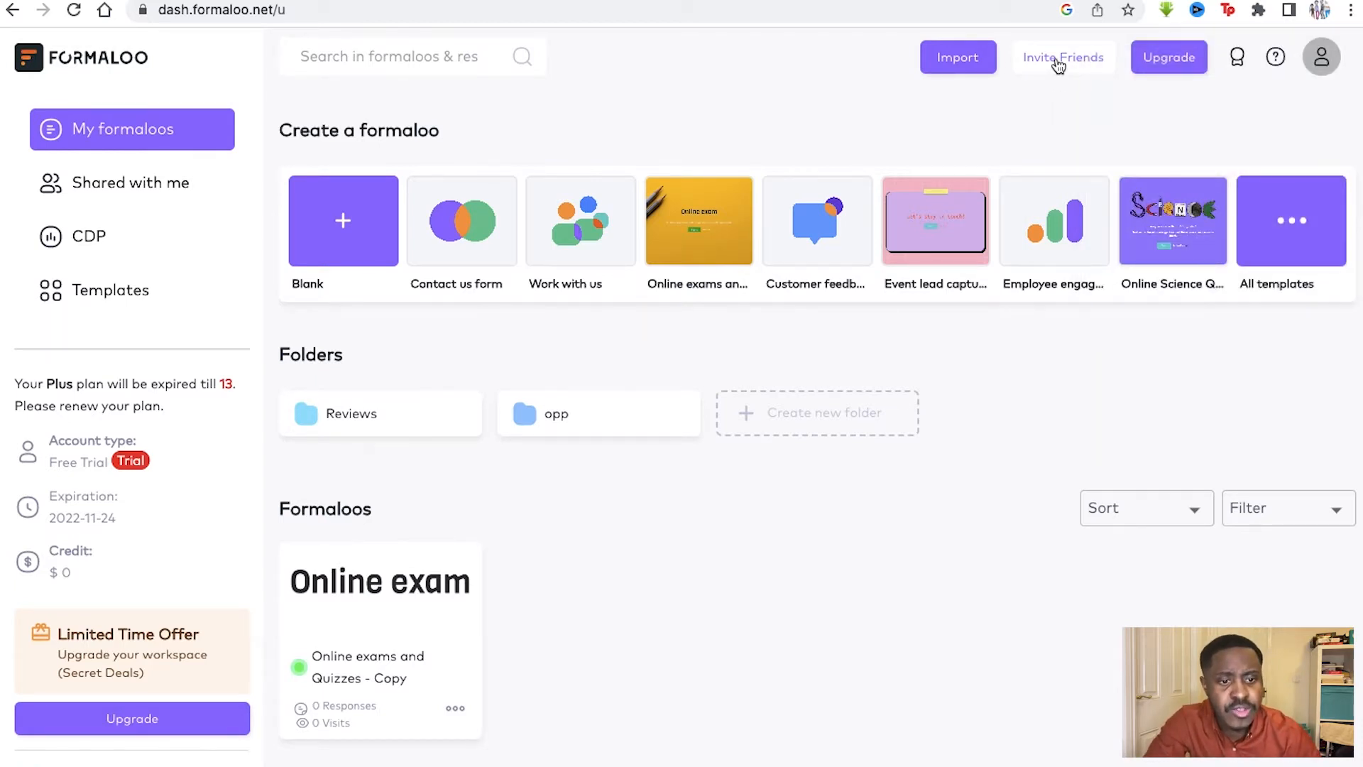
click(1059, 63)
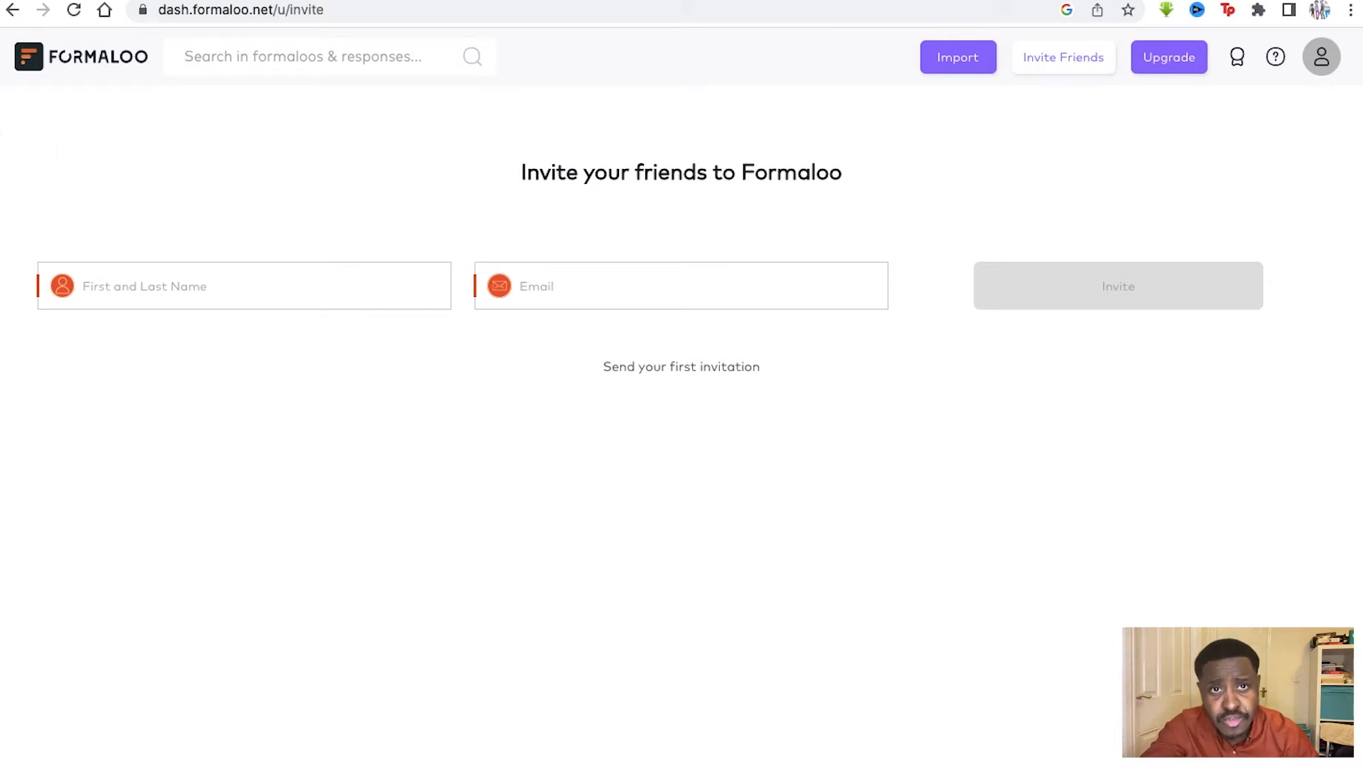
click(13, 10)
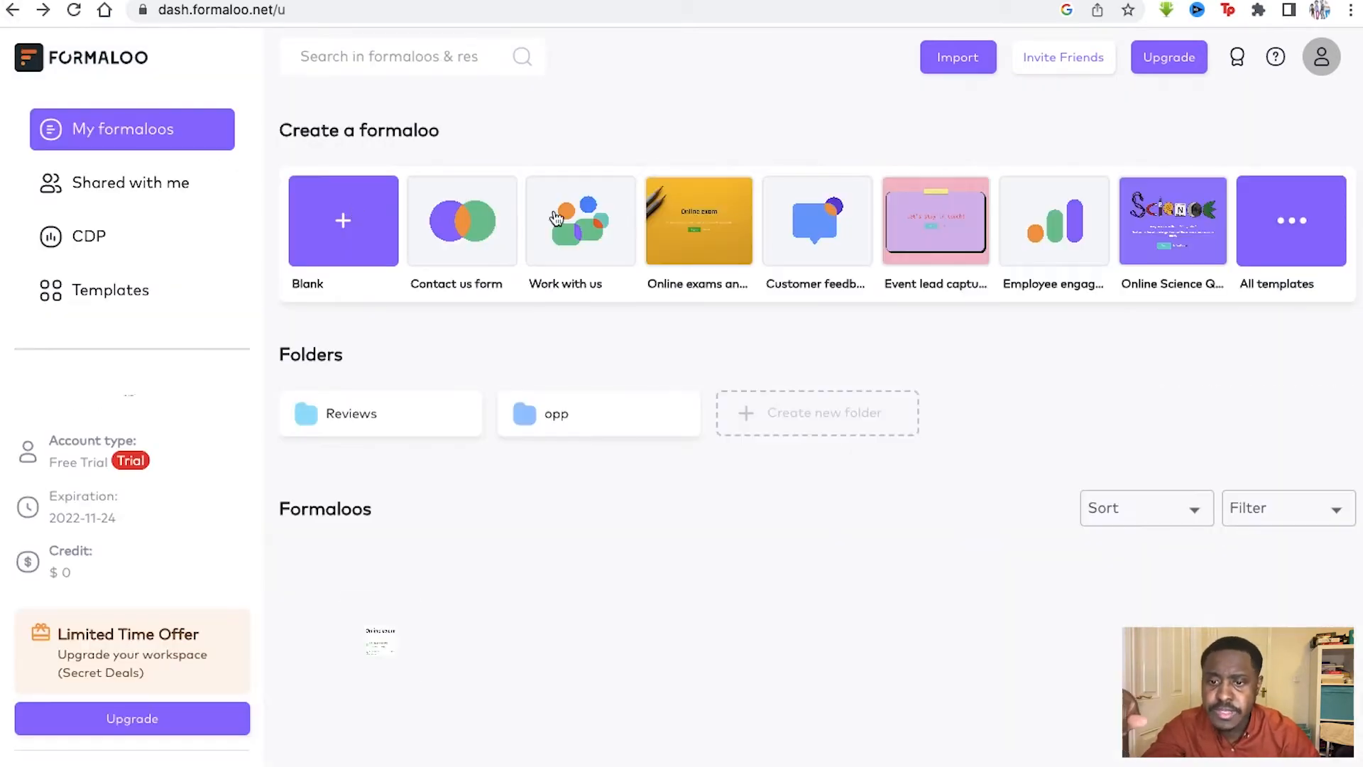
Step: Open the profile settings and review the available account fields and options
click(1318, 61)
click(1220, 142)
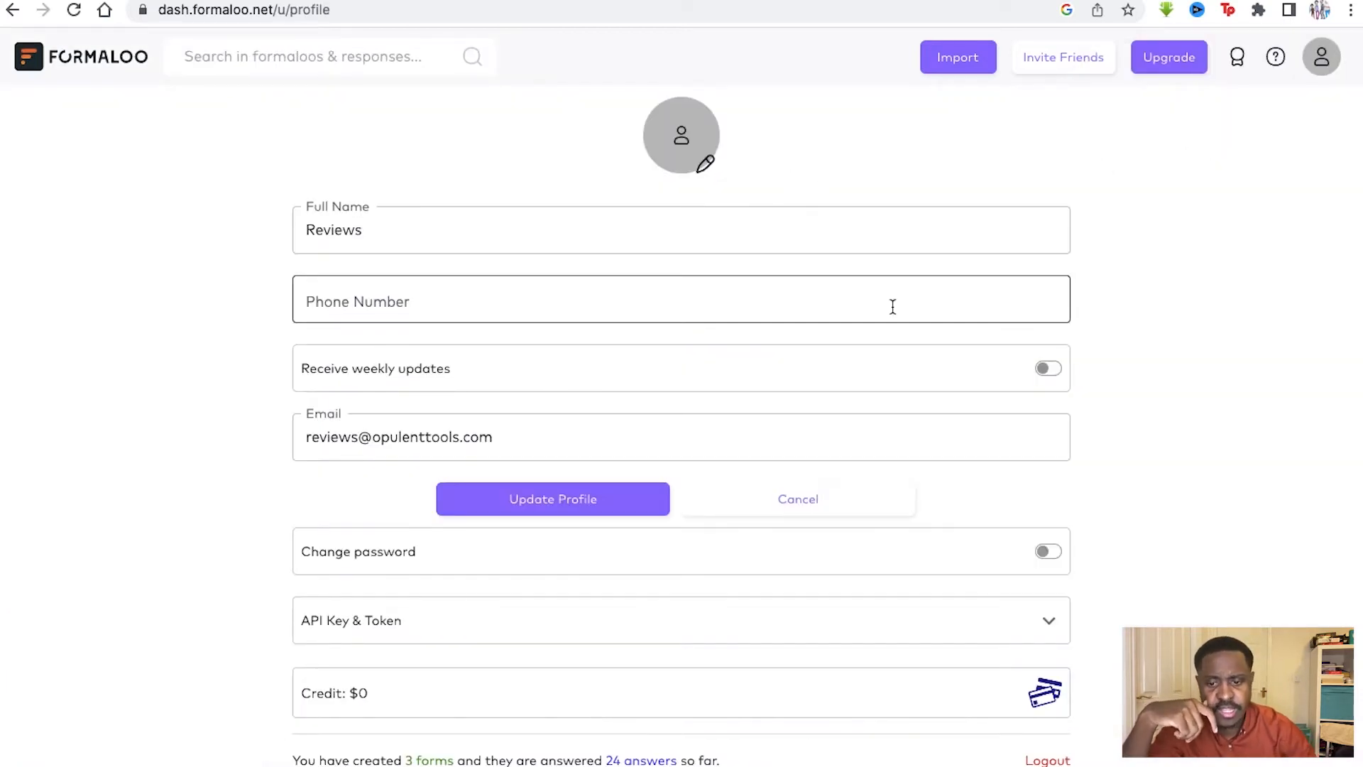
scroll(1038, 366, down, 1)
scroll(1038, 366, up, 1)
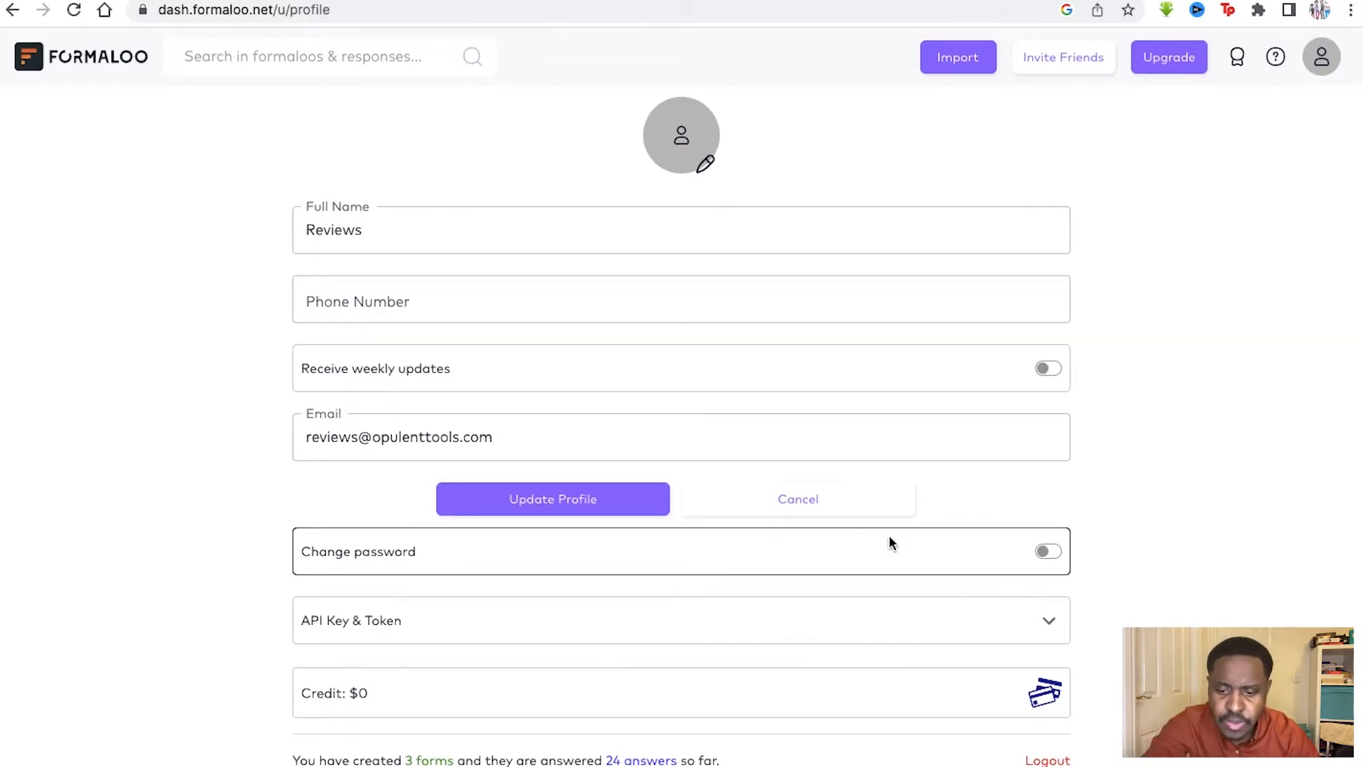
Step: Review the workspace settings and the workspace members page
click(1322, 57)
click(1276, 174)
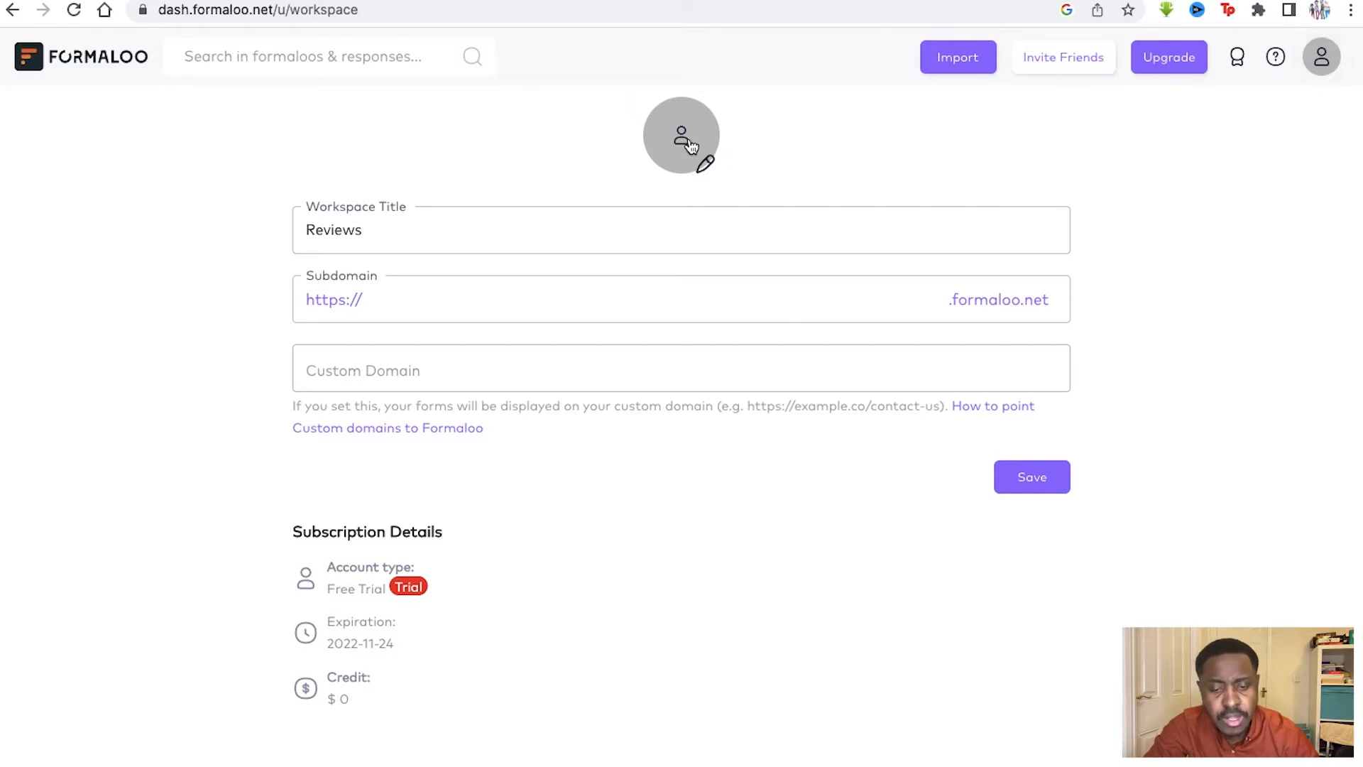
click(1320, 57)
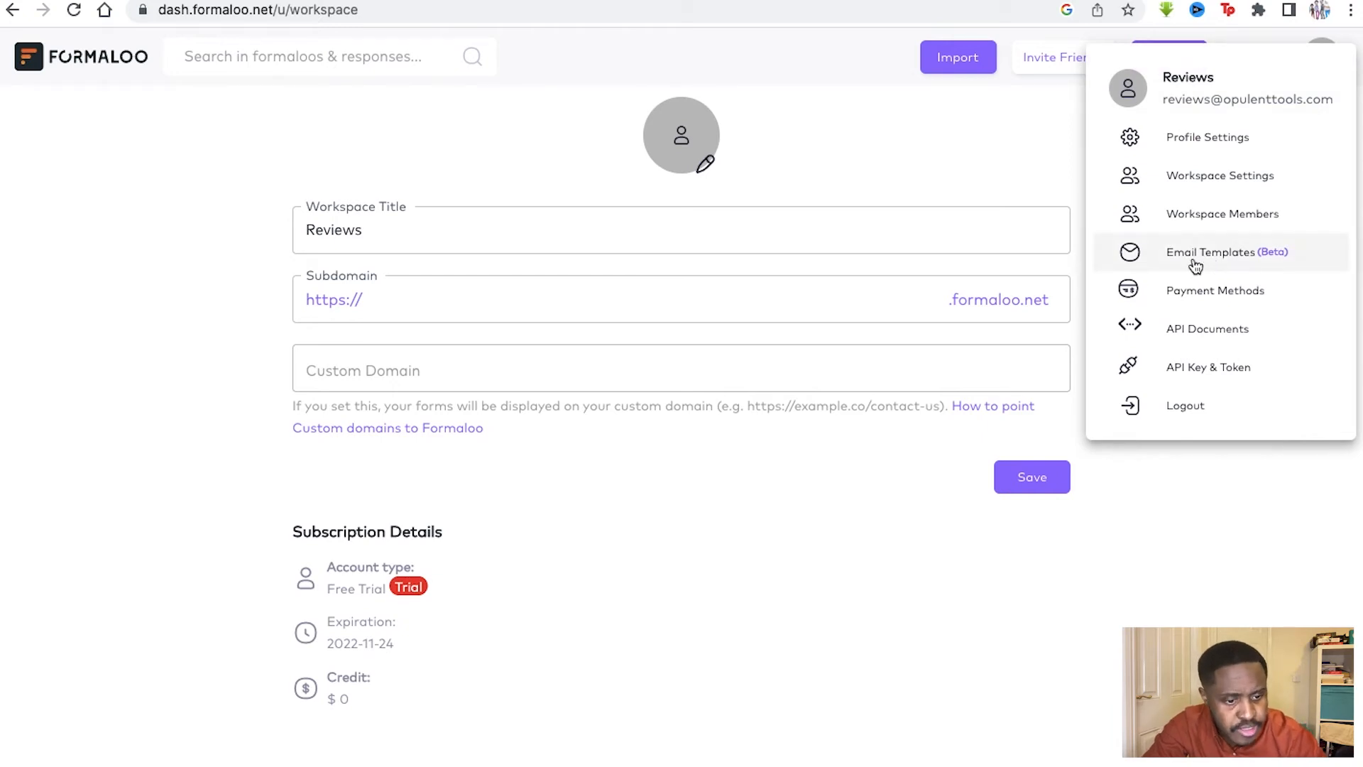
click(1196, 213)
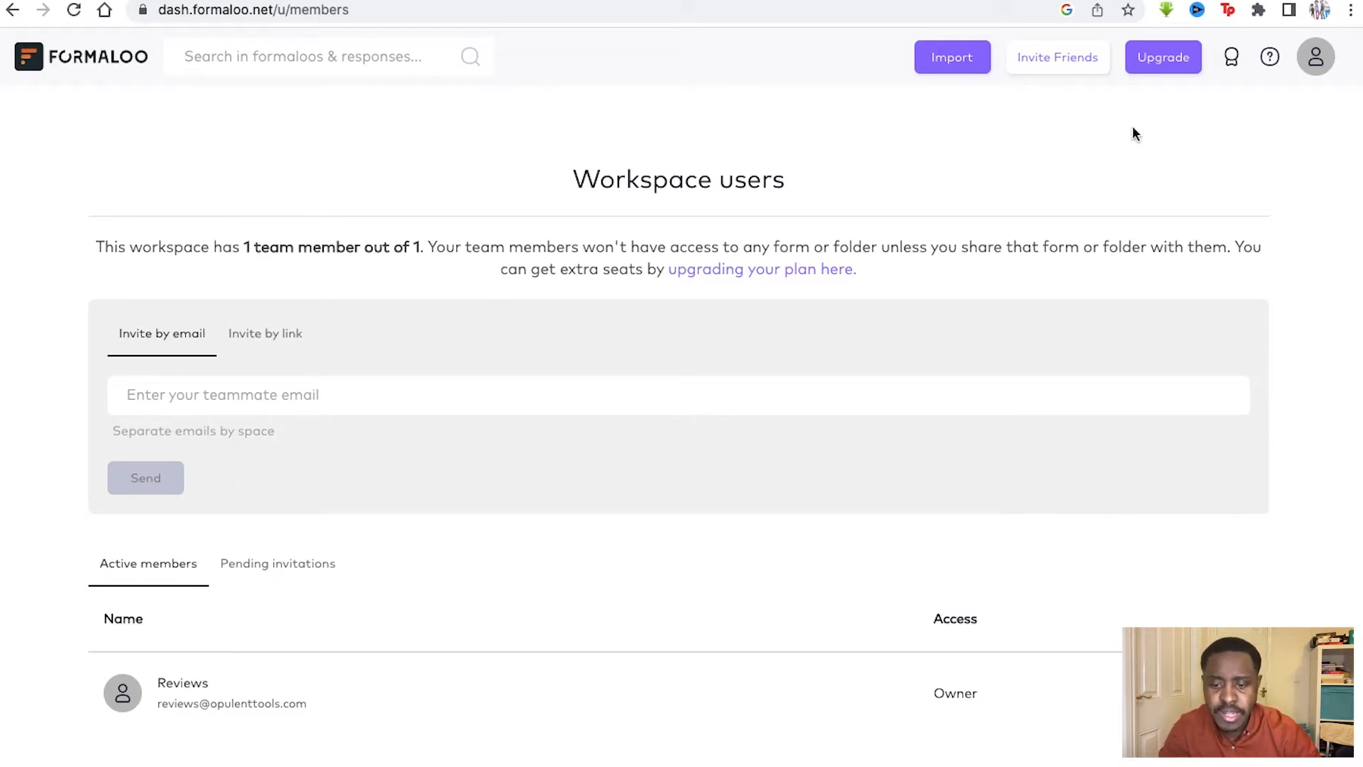
Step: Open the email templates page and enable email templates for the workspace
click(1297, 58)
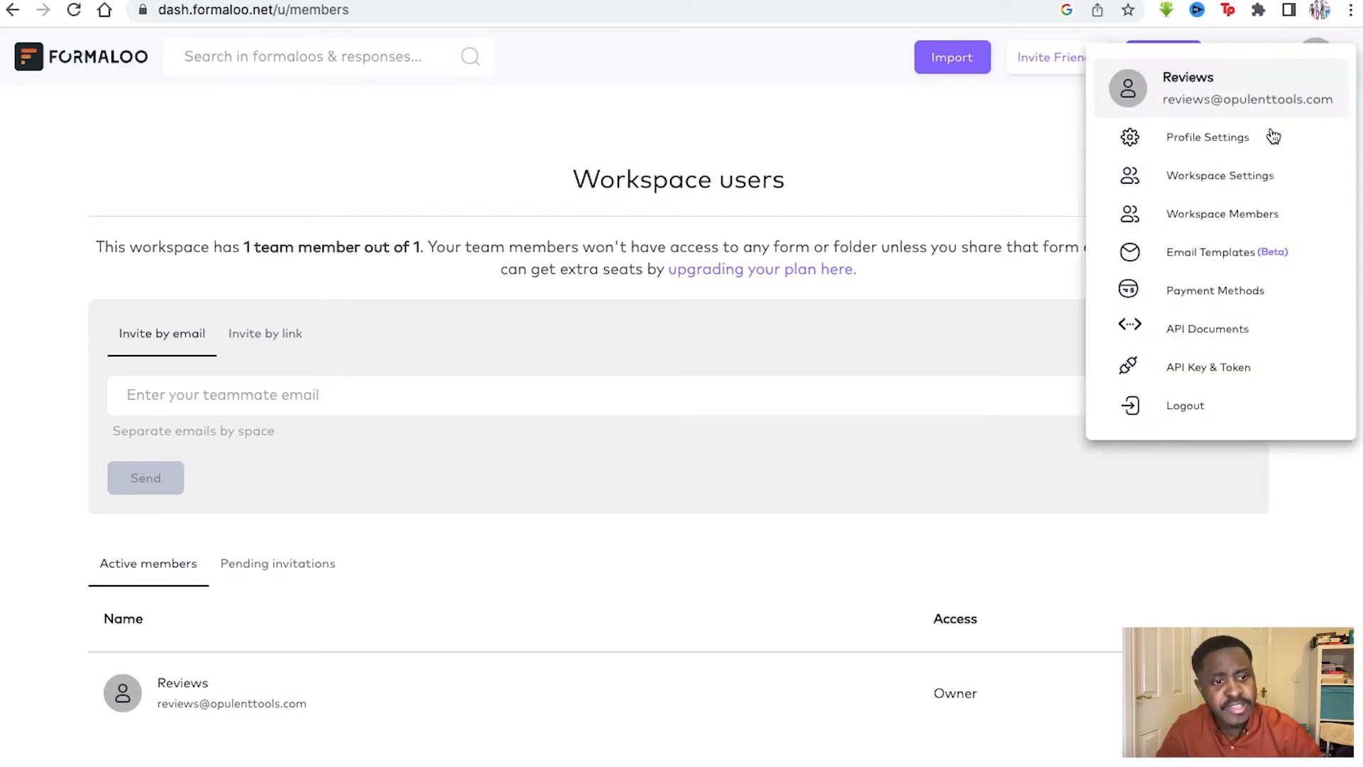
click(1232, 250)
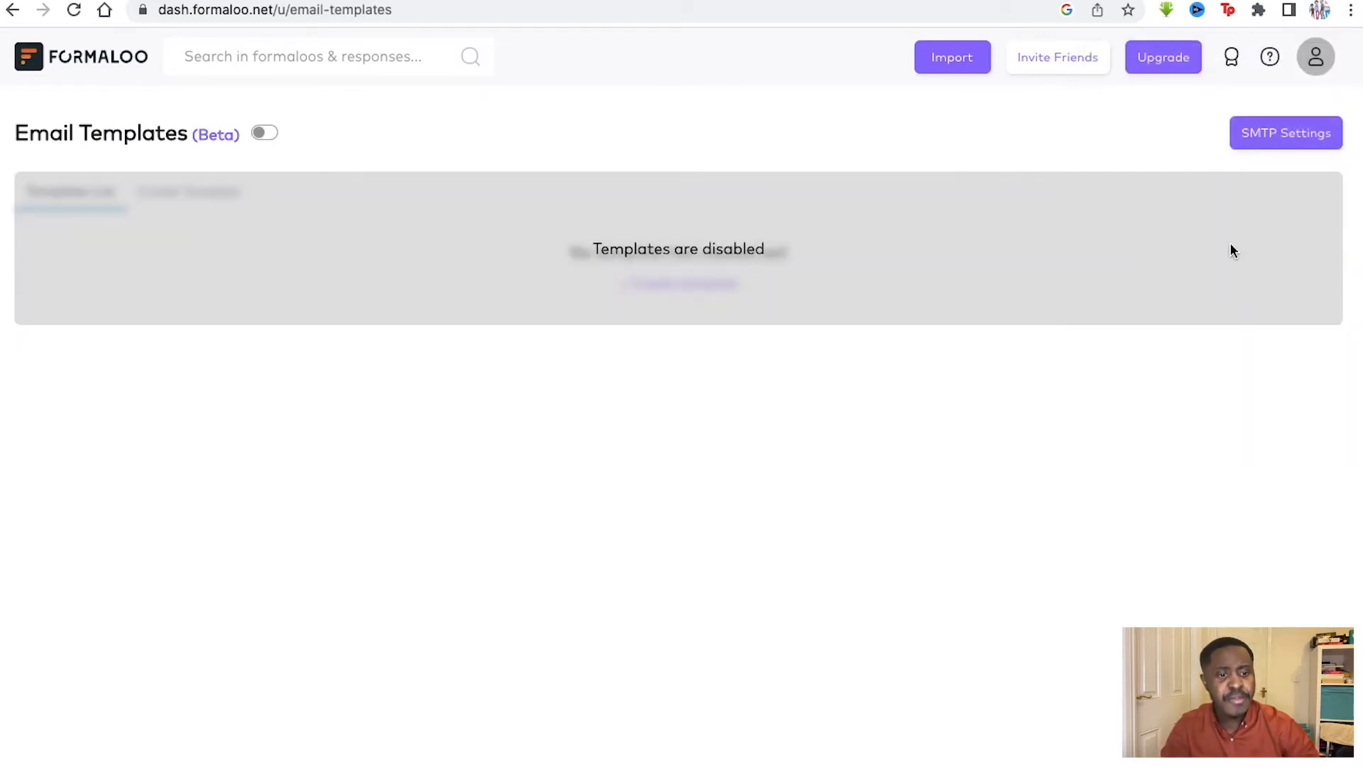
click(265, 136)
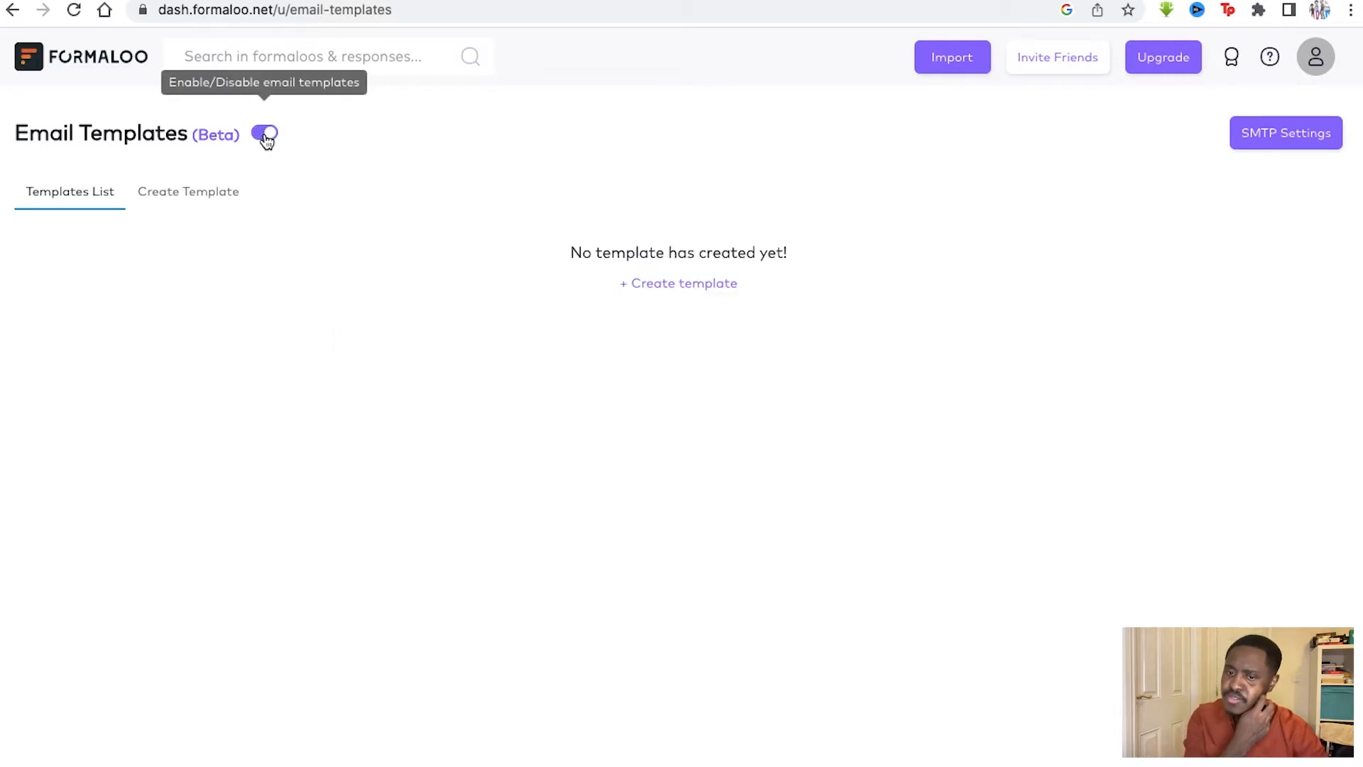
Step: Examine the new email template form, including its sender fields, email content, email server setting and the explanations of the server options
click(234, 202)
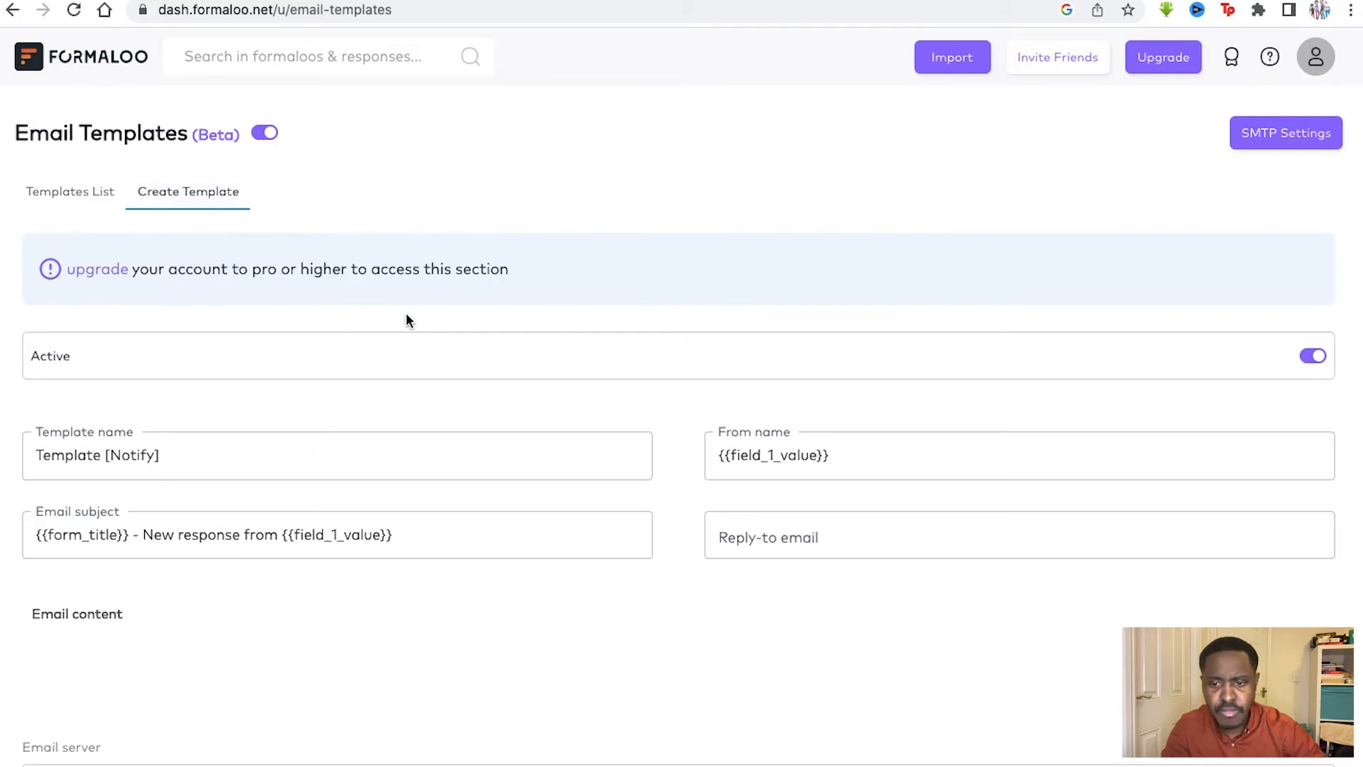
scroll(391, 435, down, 1)
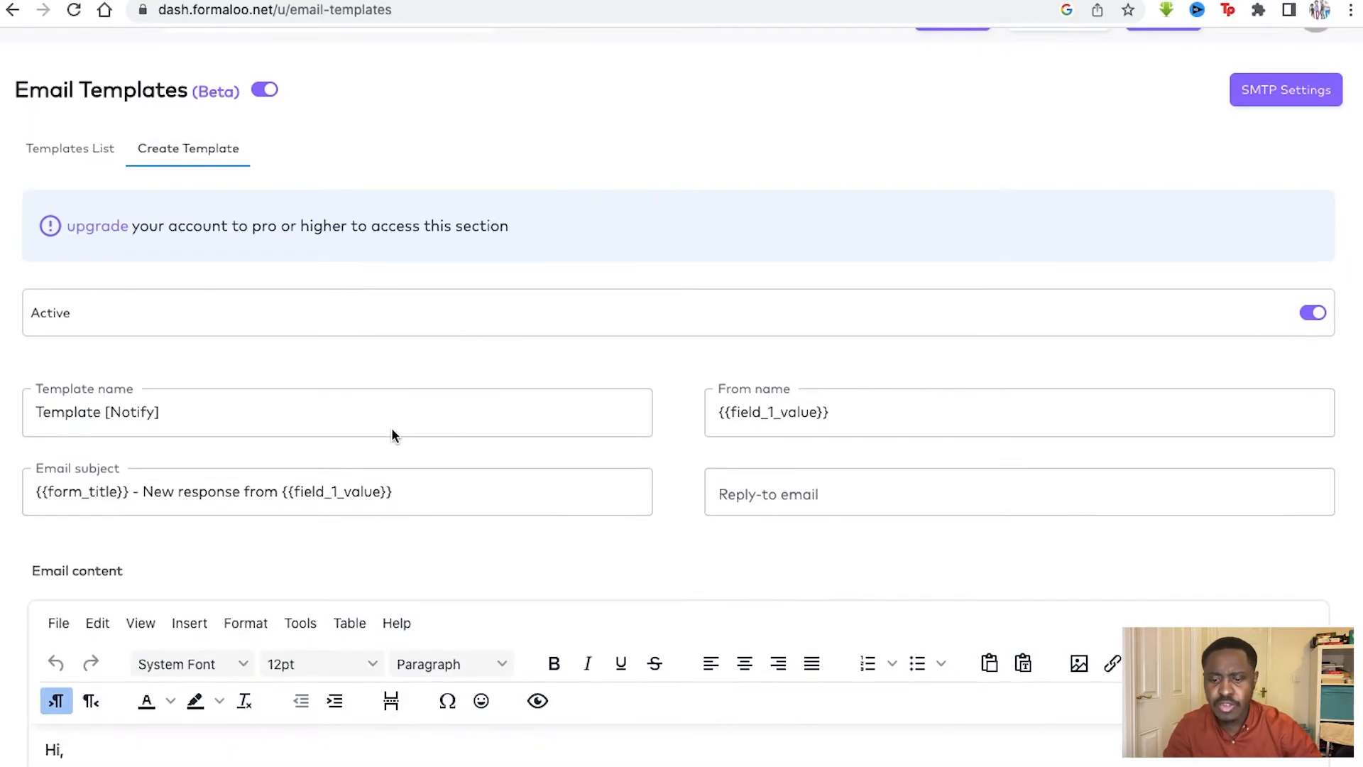
scroll(410, 310, down, 3)
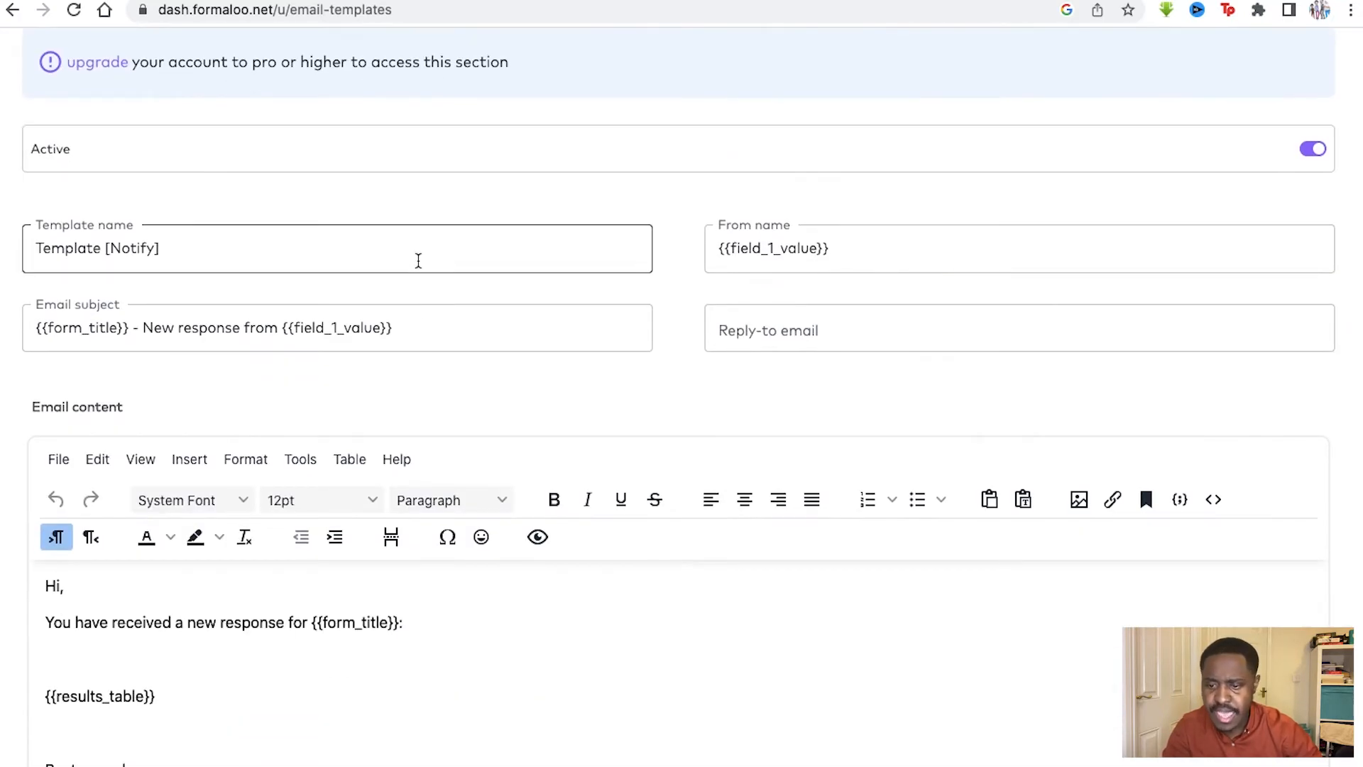
scroll(416, 258, down, 1)
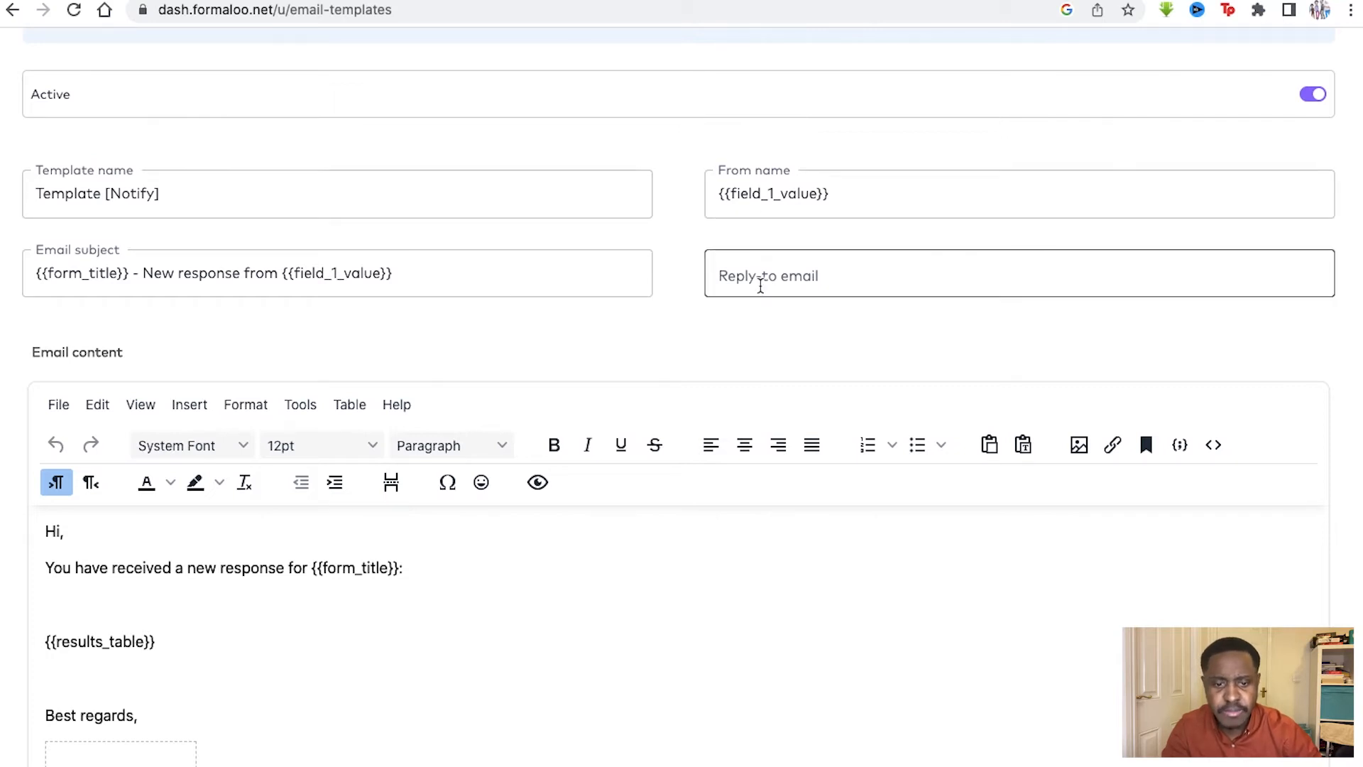
scroll(441, 283, down, 3)
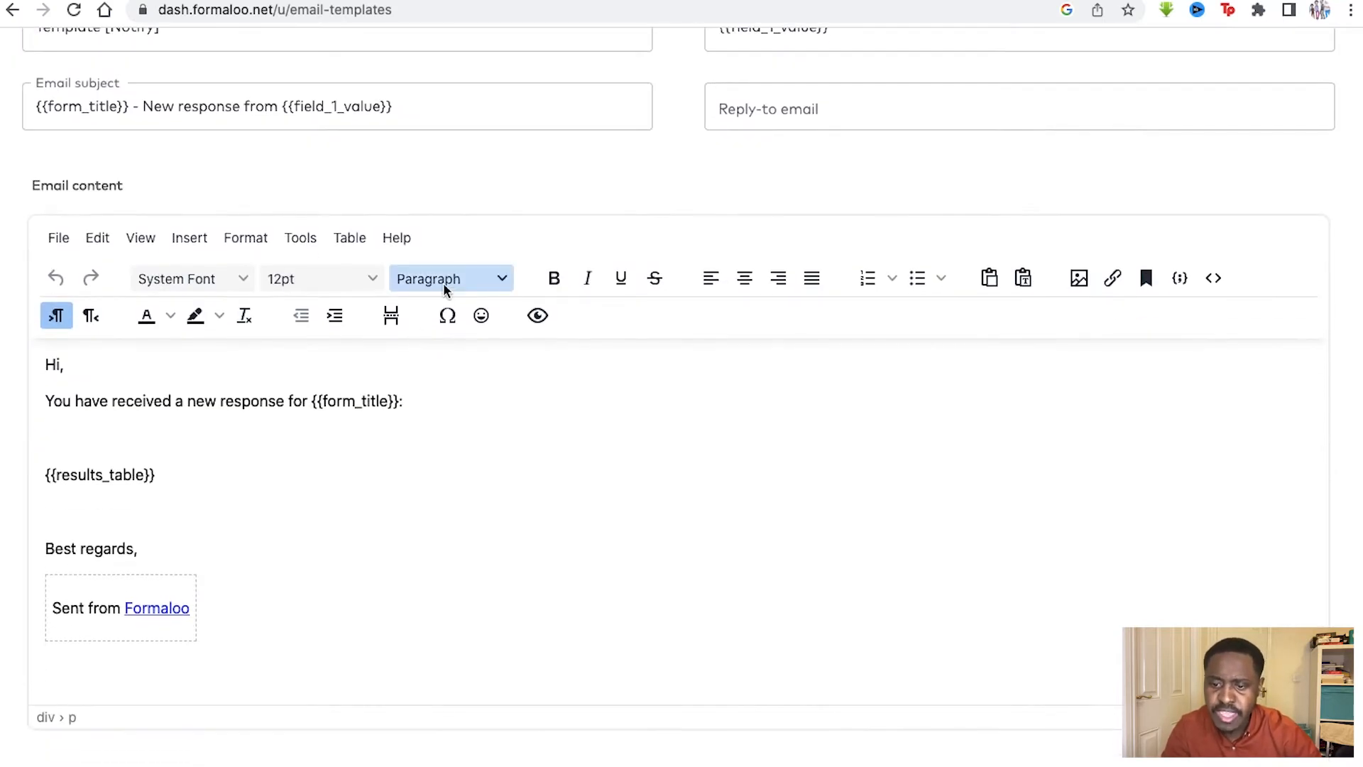
scroll(502, 447, down, 2)
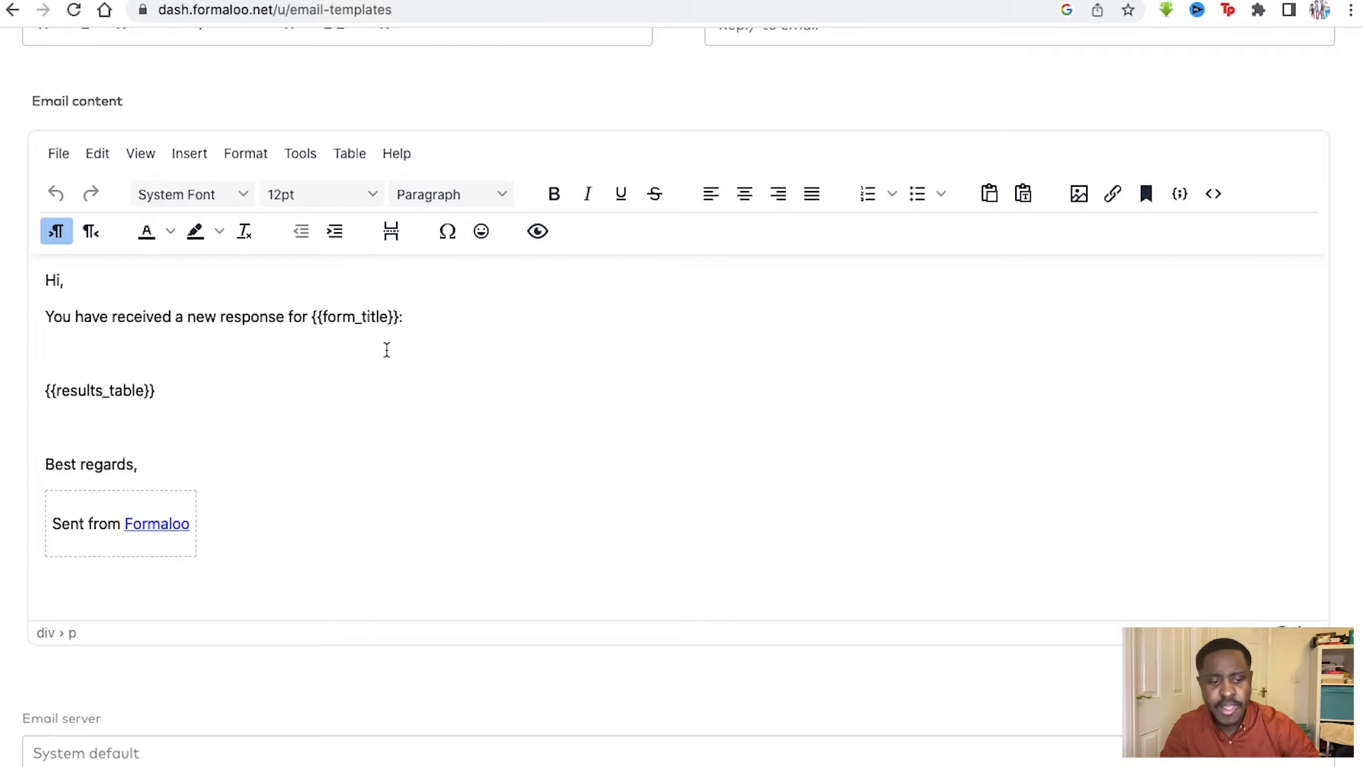
scroll(306, 413, down, 3)
scroll(258, 284, down, 5)
scroll(262, 330, down, 5)
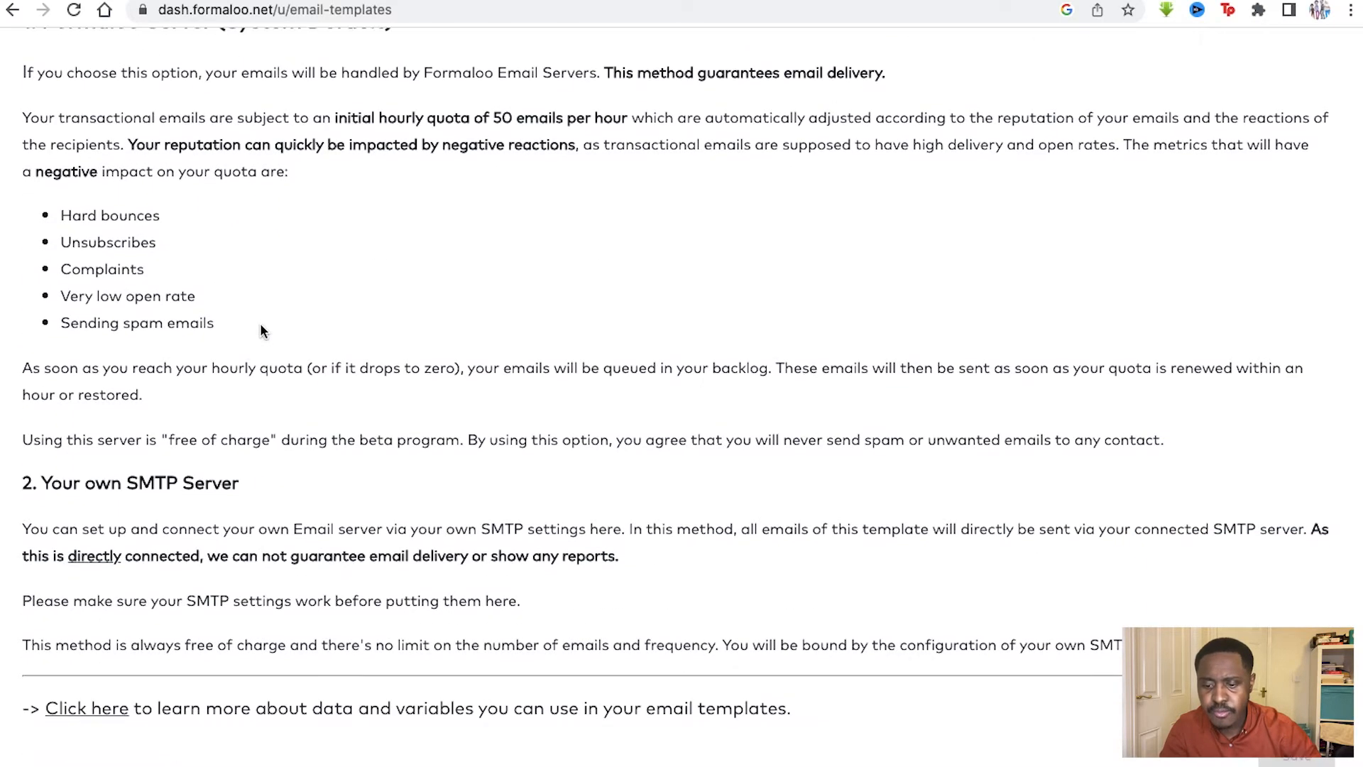
scroll(262, 330, up, 15)
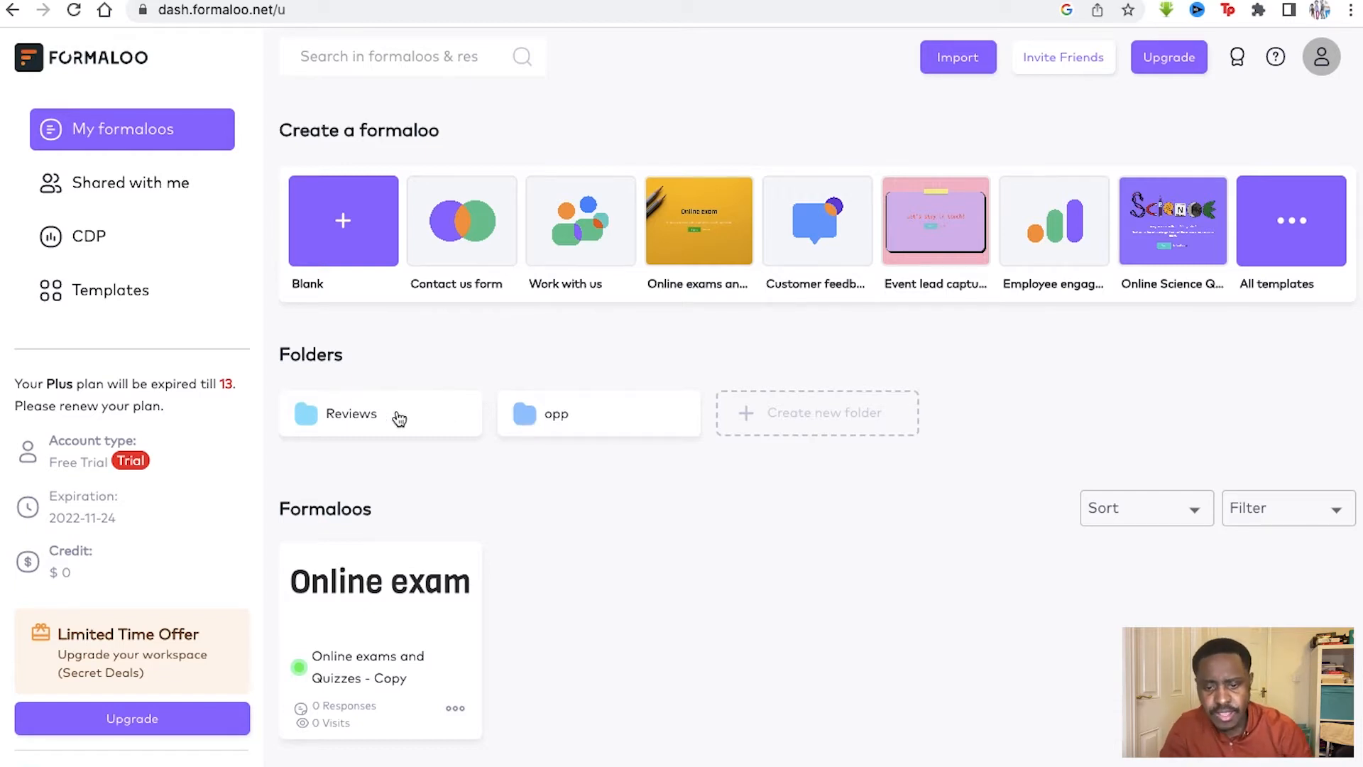
Step: Create a new dashboard folder titled Tools with the green folder color
click(762, 415)
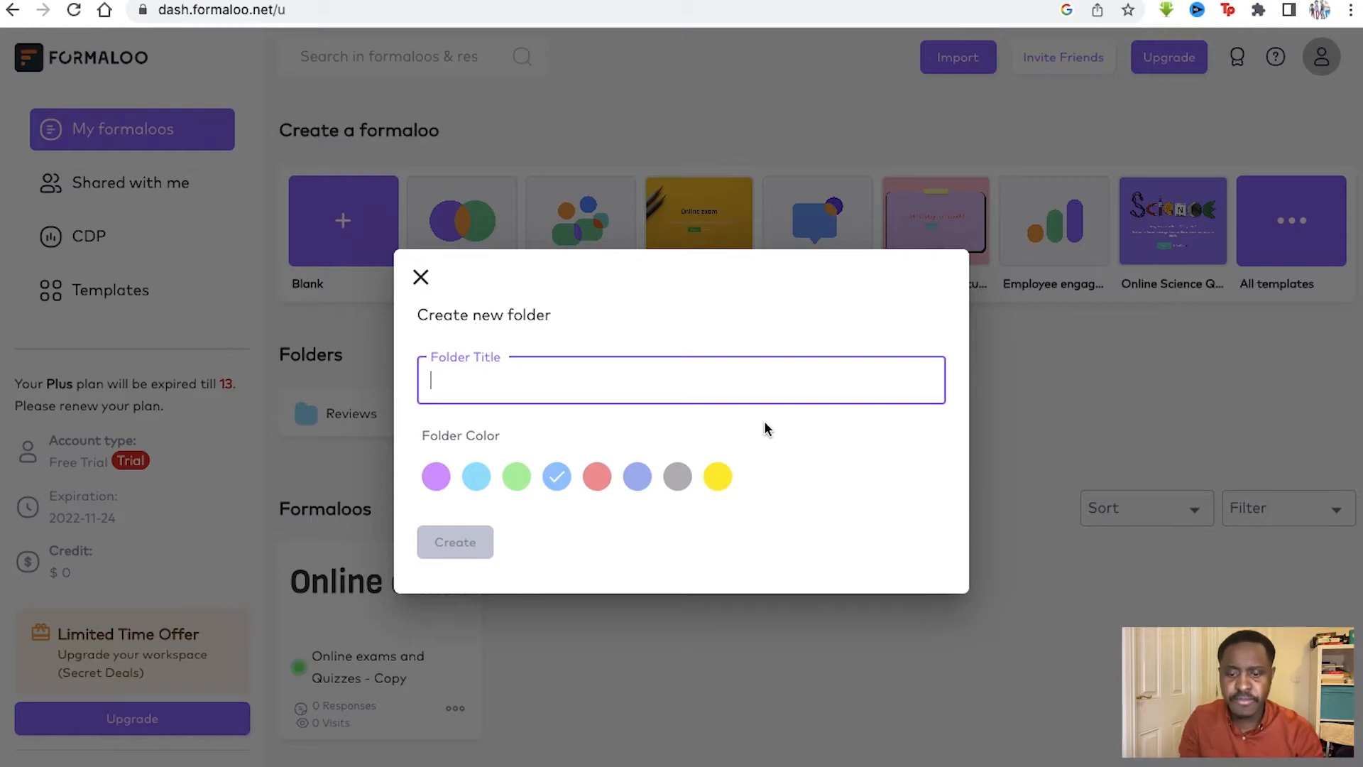
text(Tools)
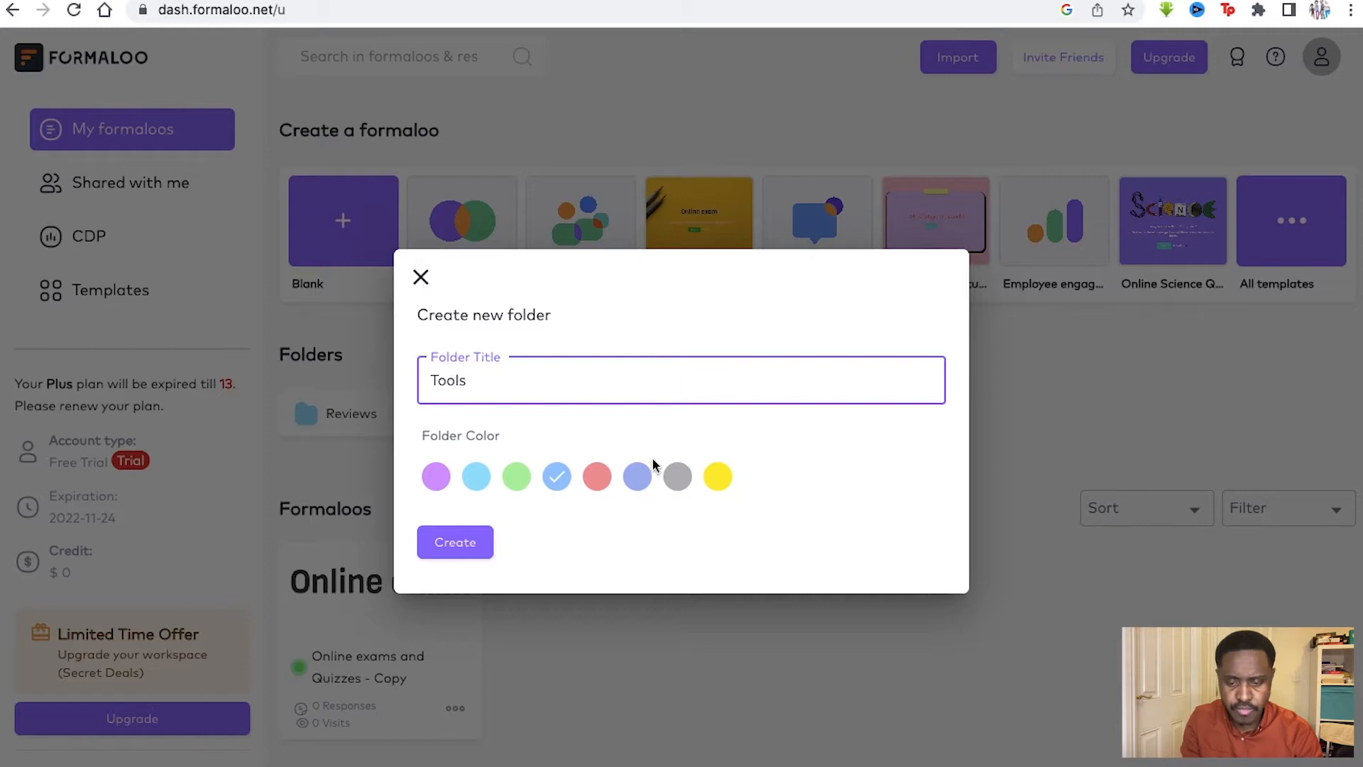
click(519, 490)
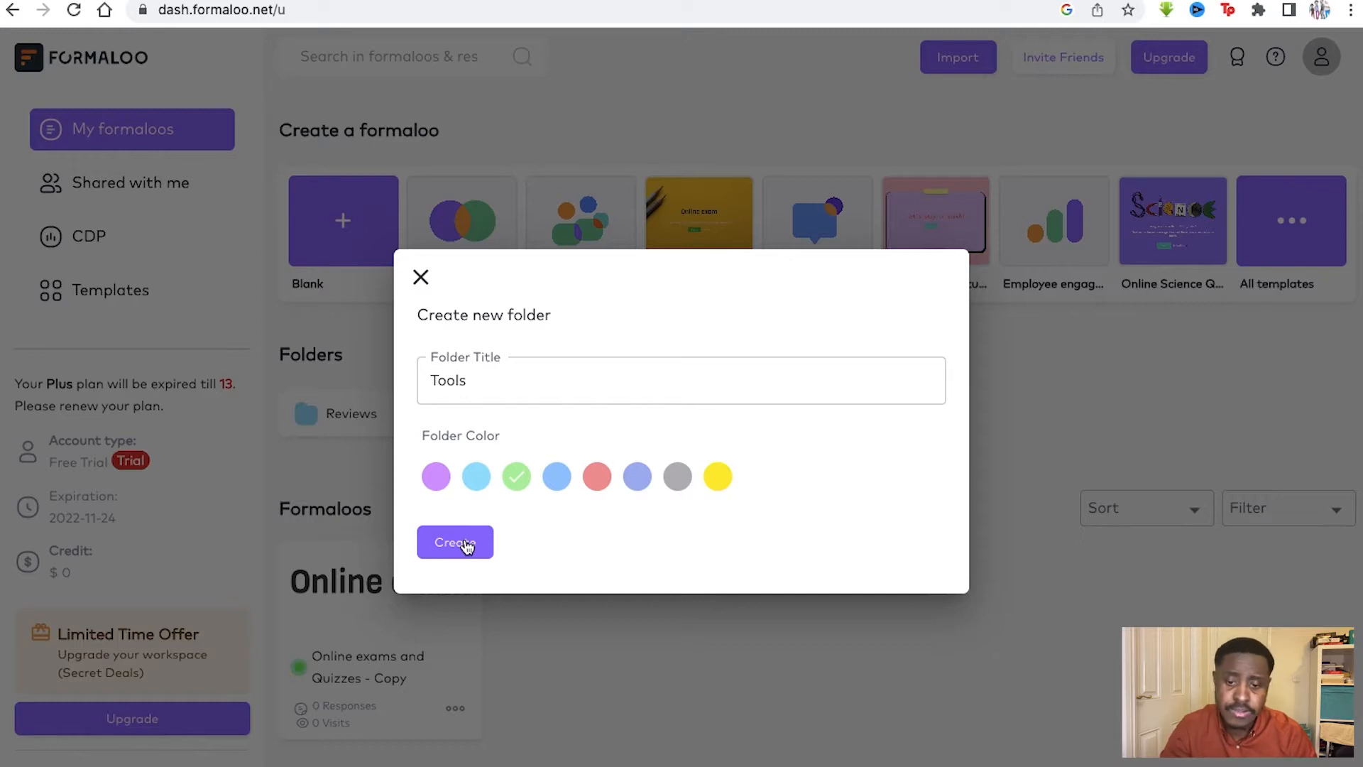
click(465, 543)
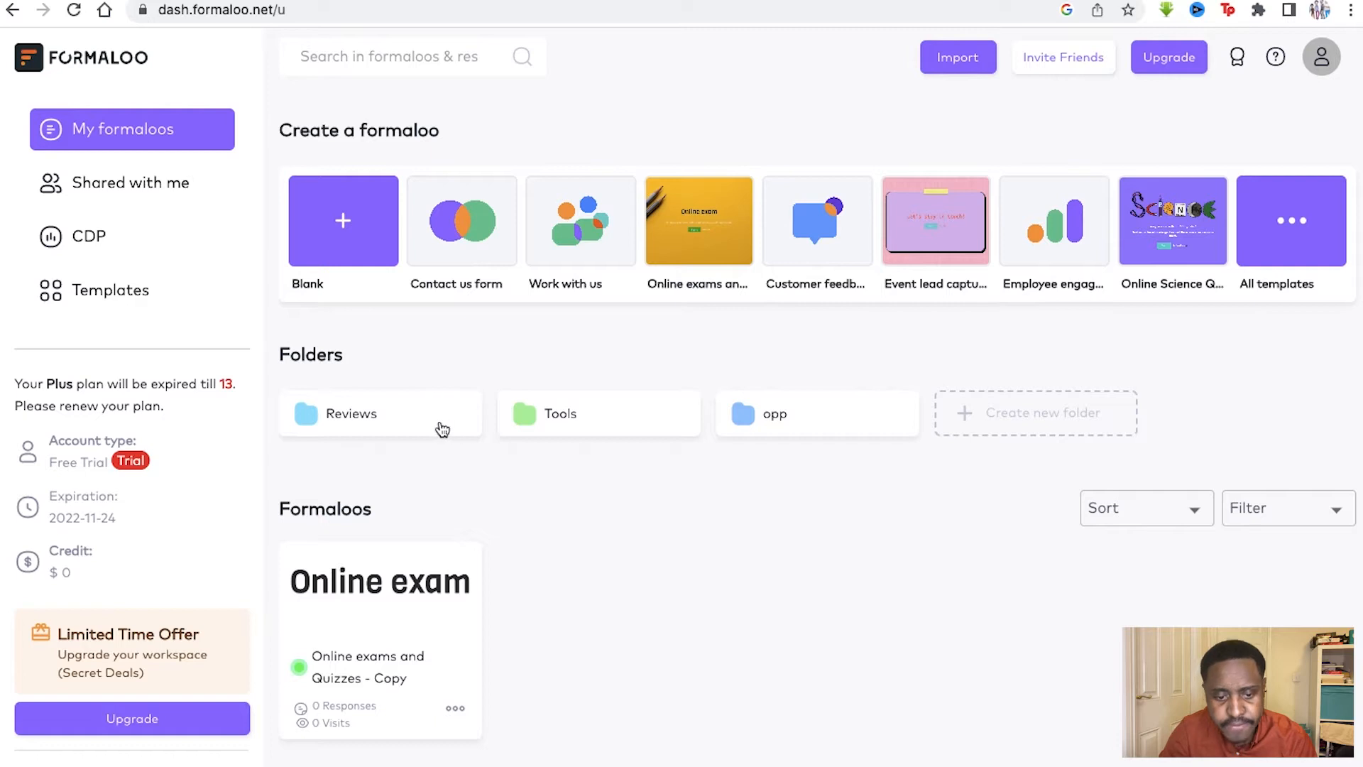
Step: Open the Employment Application Form - Copy from the Reviews folder for editing
click(394, 432)
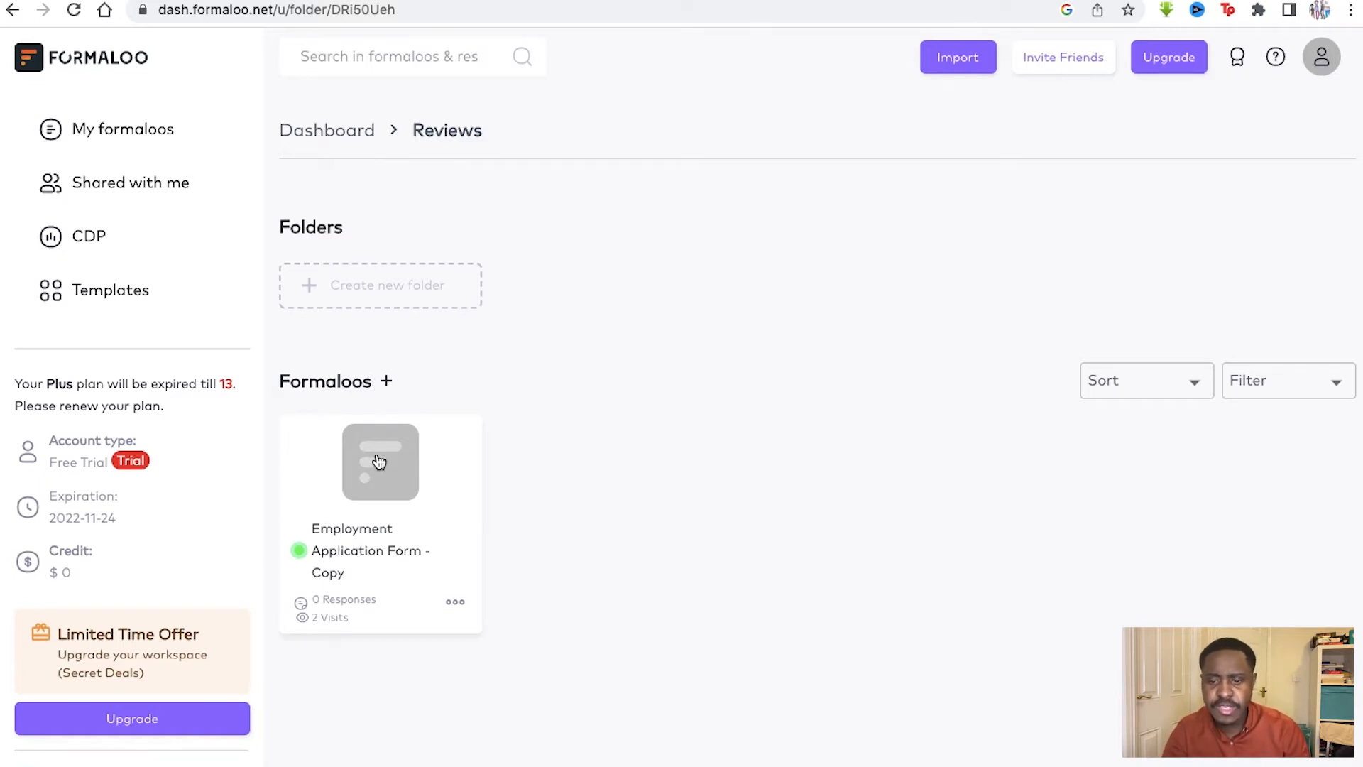
click(392, 526)
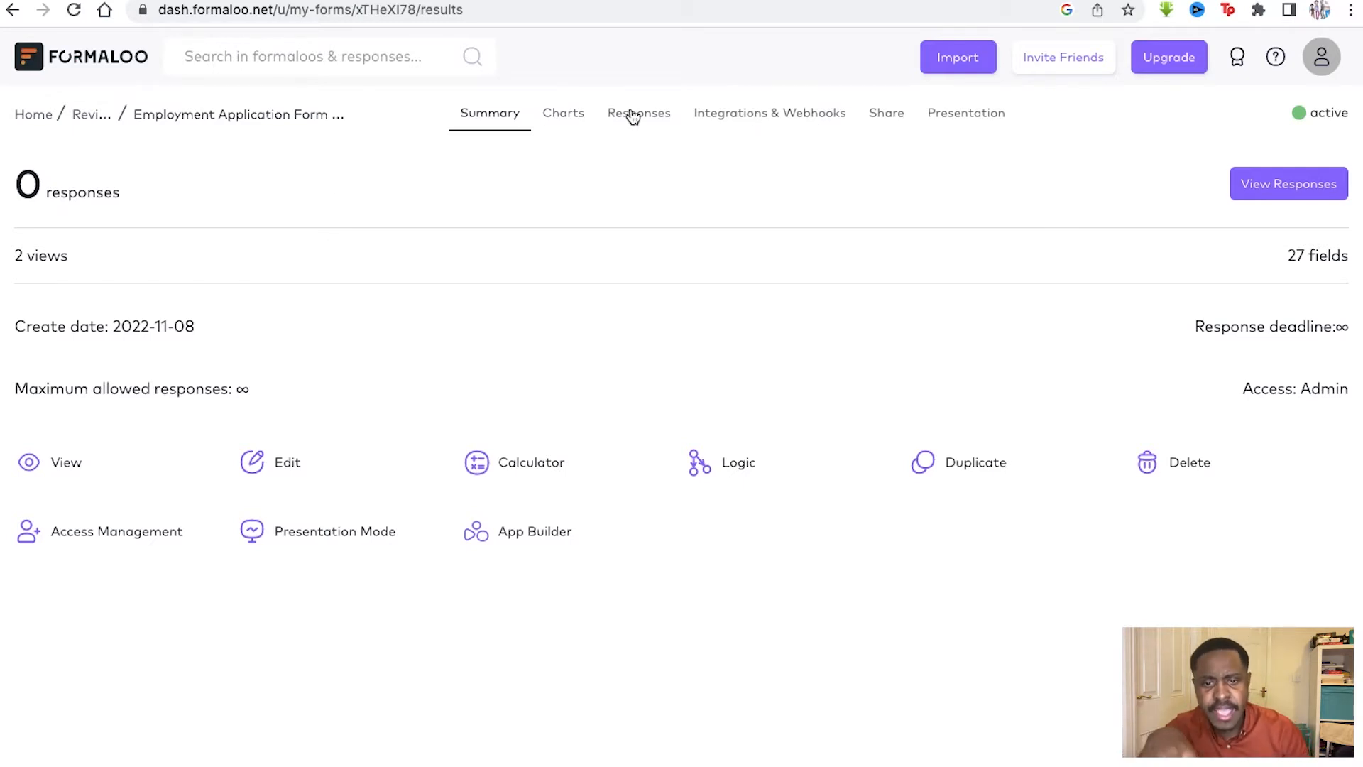
click(288, 468)
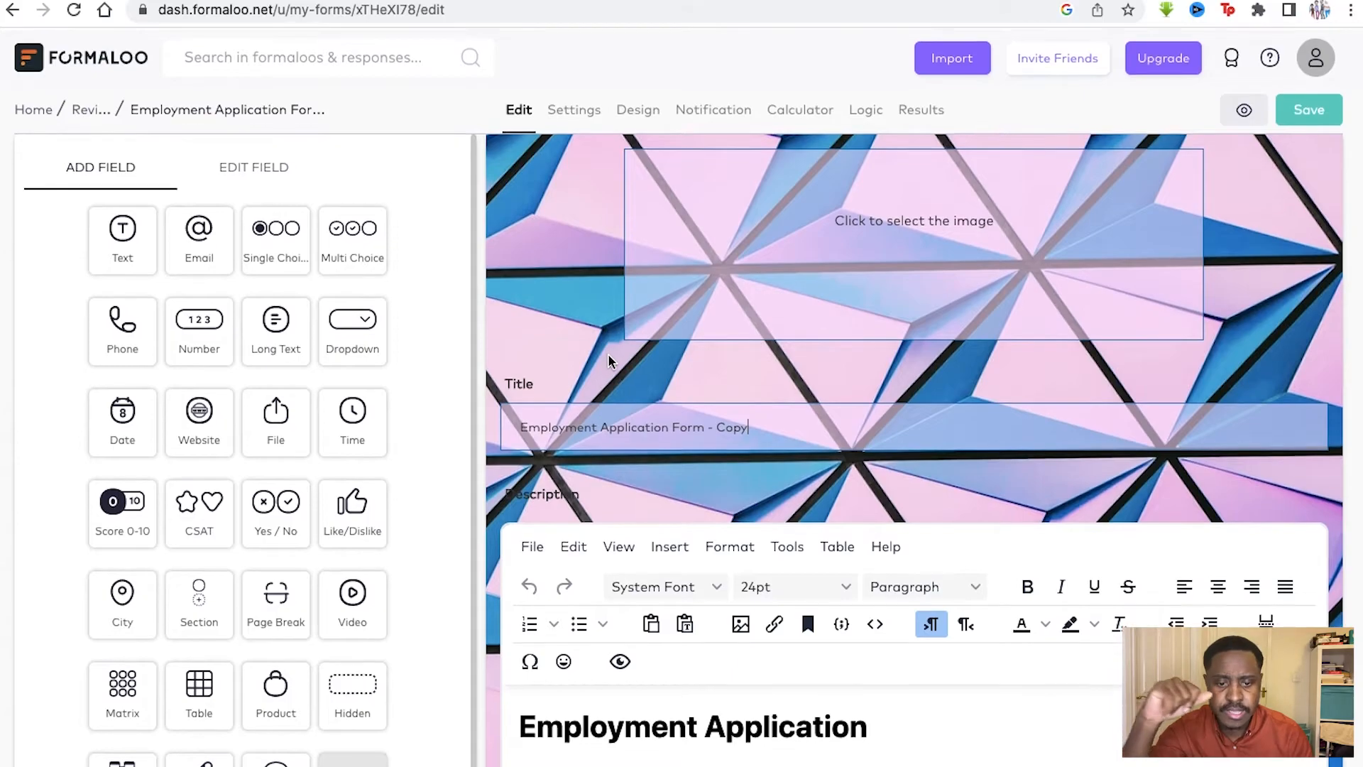
Step: Look through the employment application form's fields, submit button text and success message in the editor
scroll(609, 355, down, 10)
scroll(608, 355, down, 10)
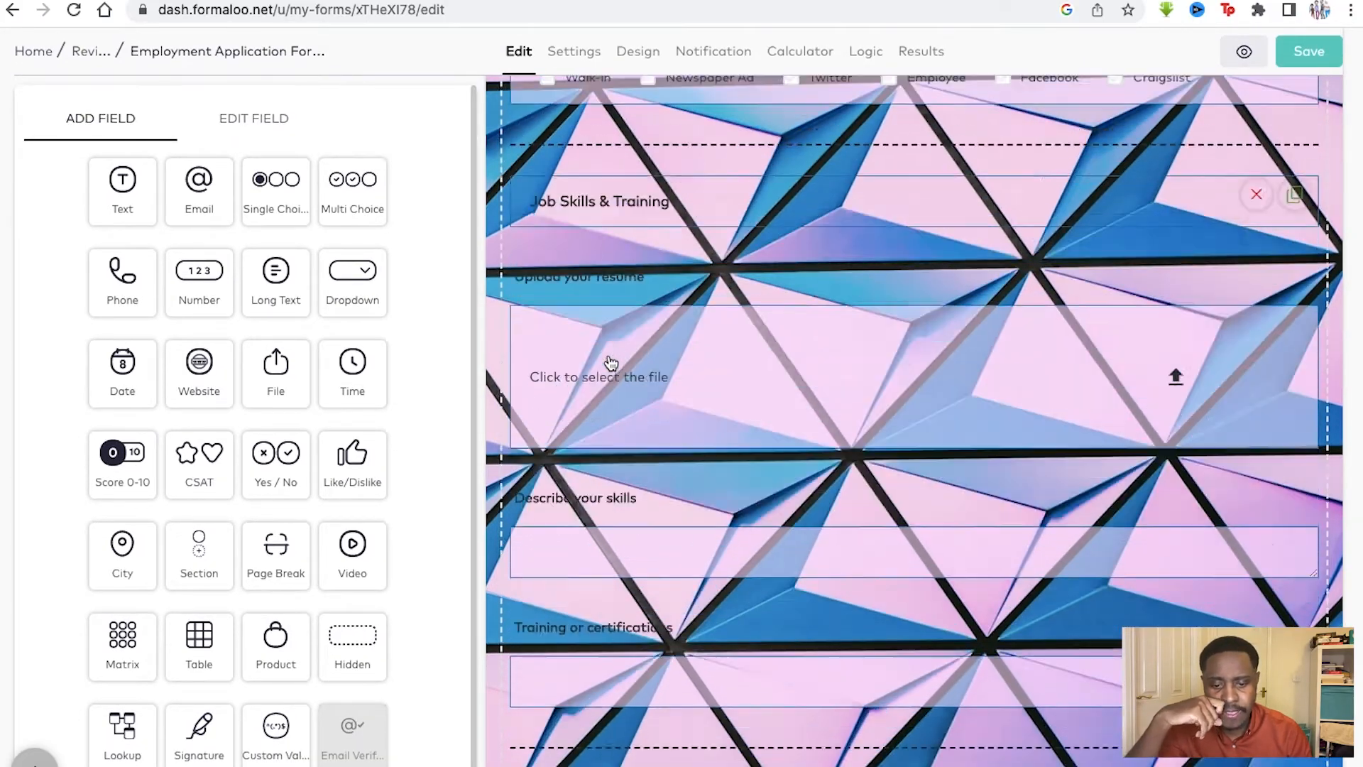
scroll(608, 355, down, 10)
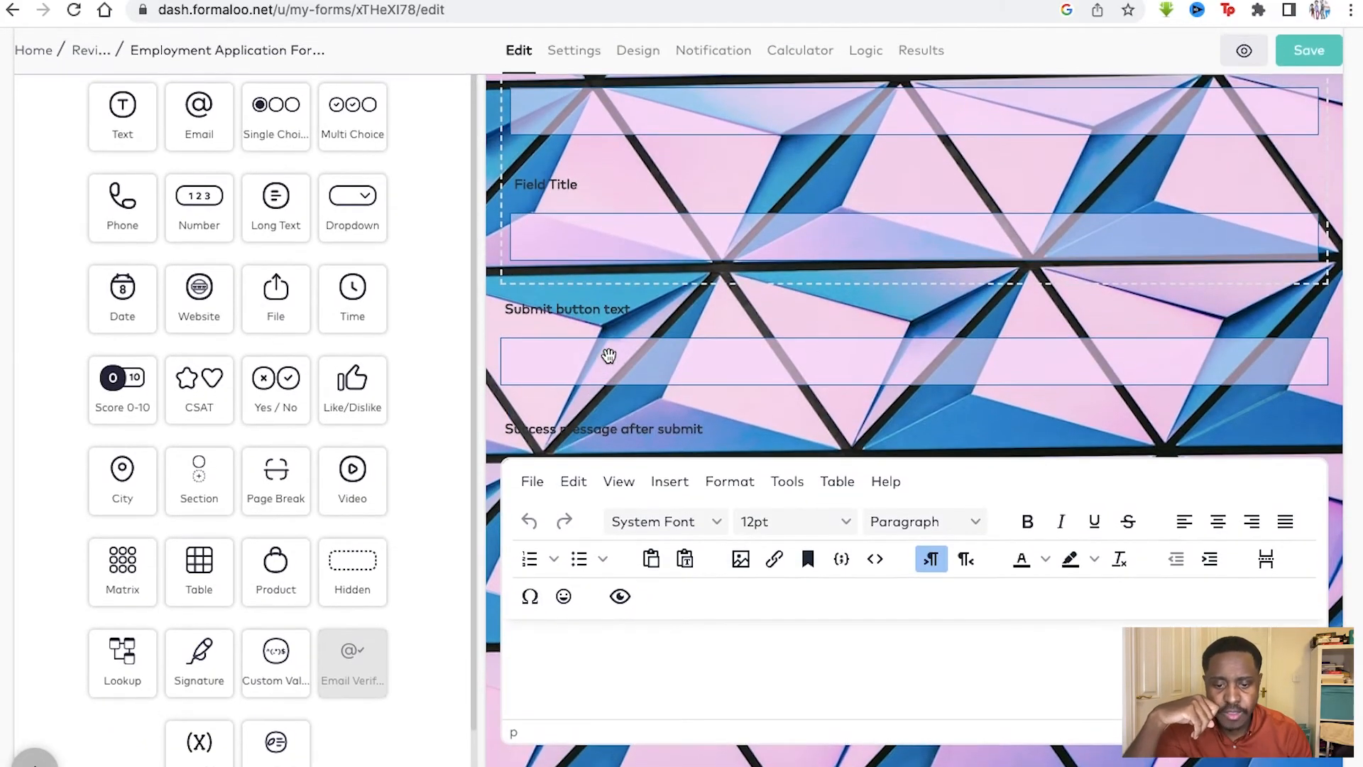
scroll(609, 355, up, 15)
scroll(618, 381, up, 10)
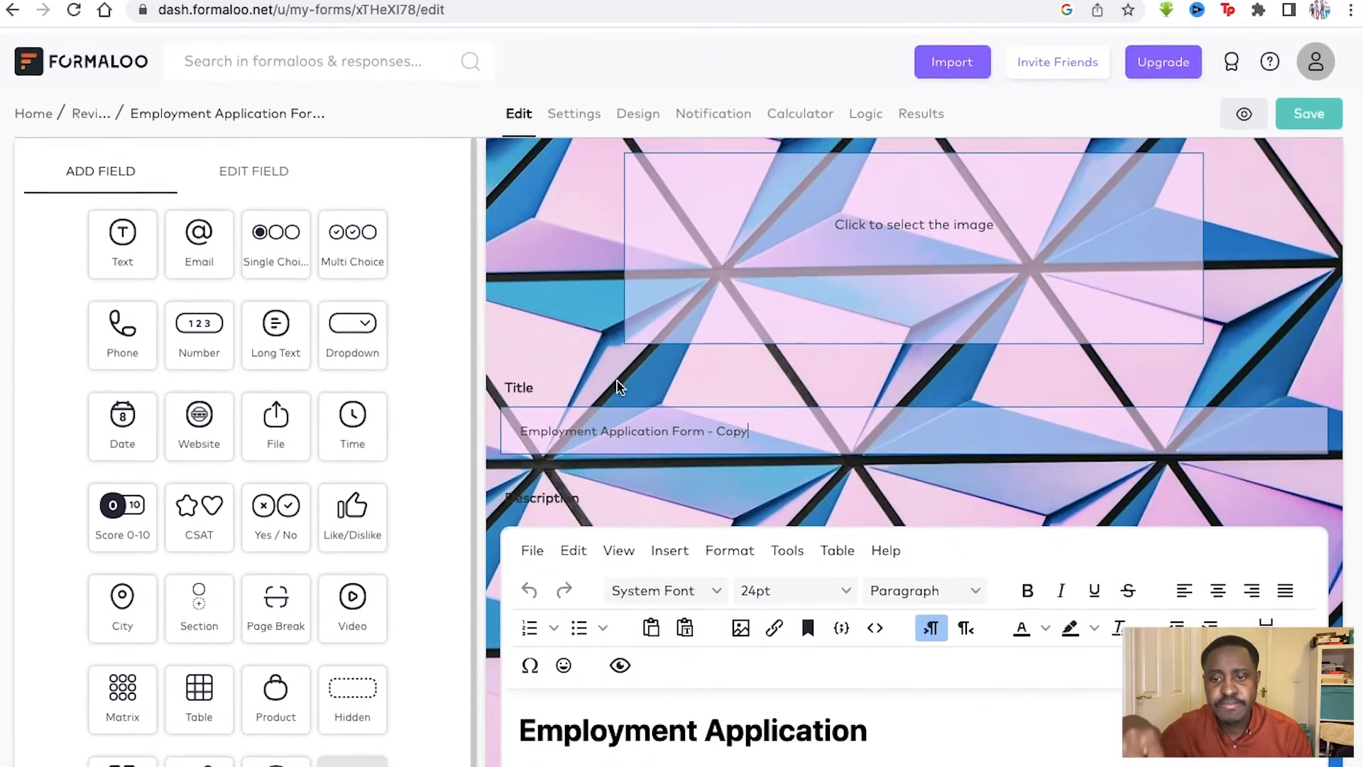
scroll(635, 423, down, 5)
scroll(636, 426, up, 5)
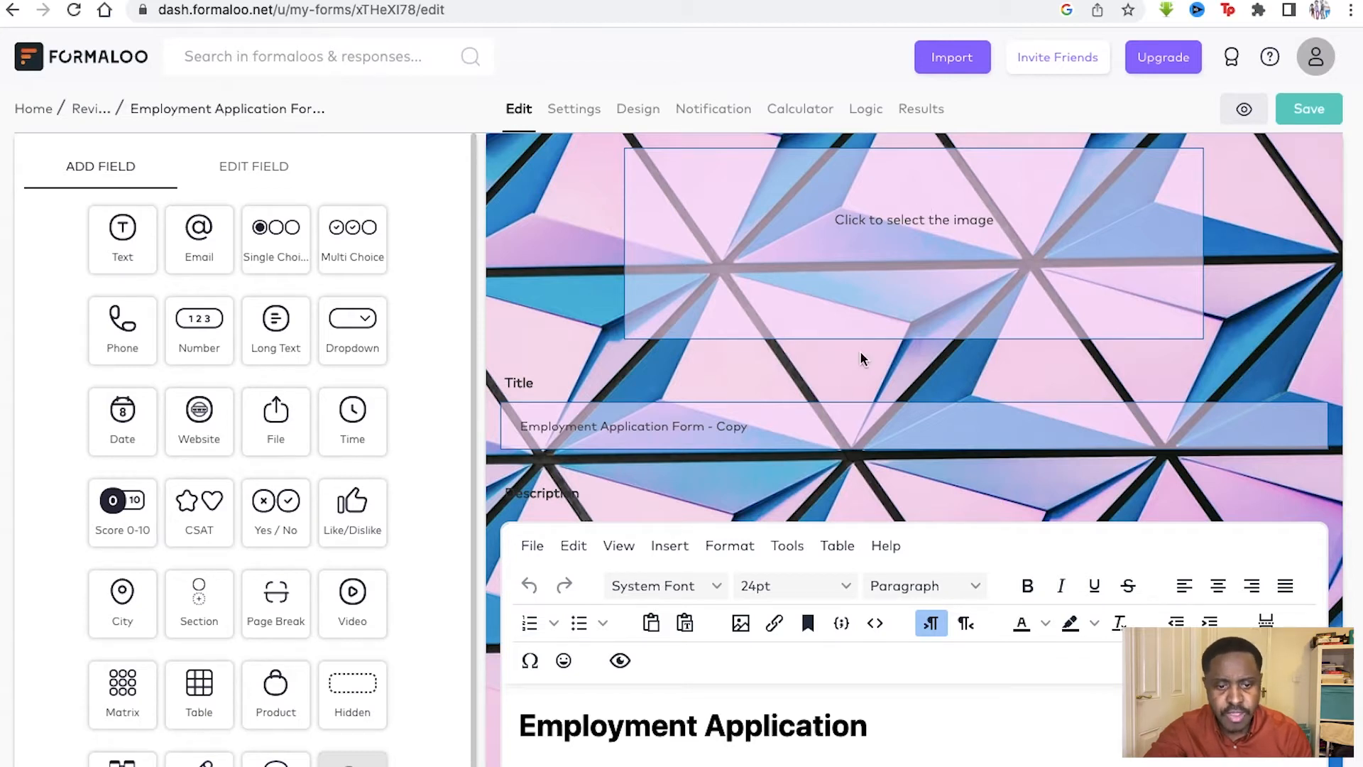
click(835, 332)
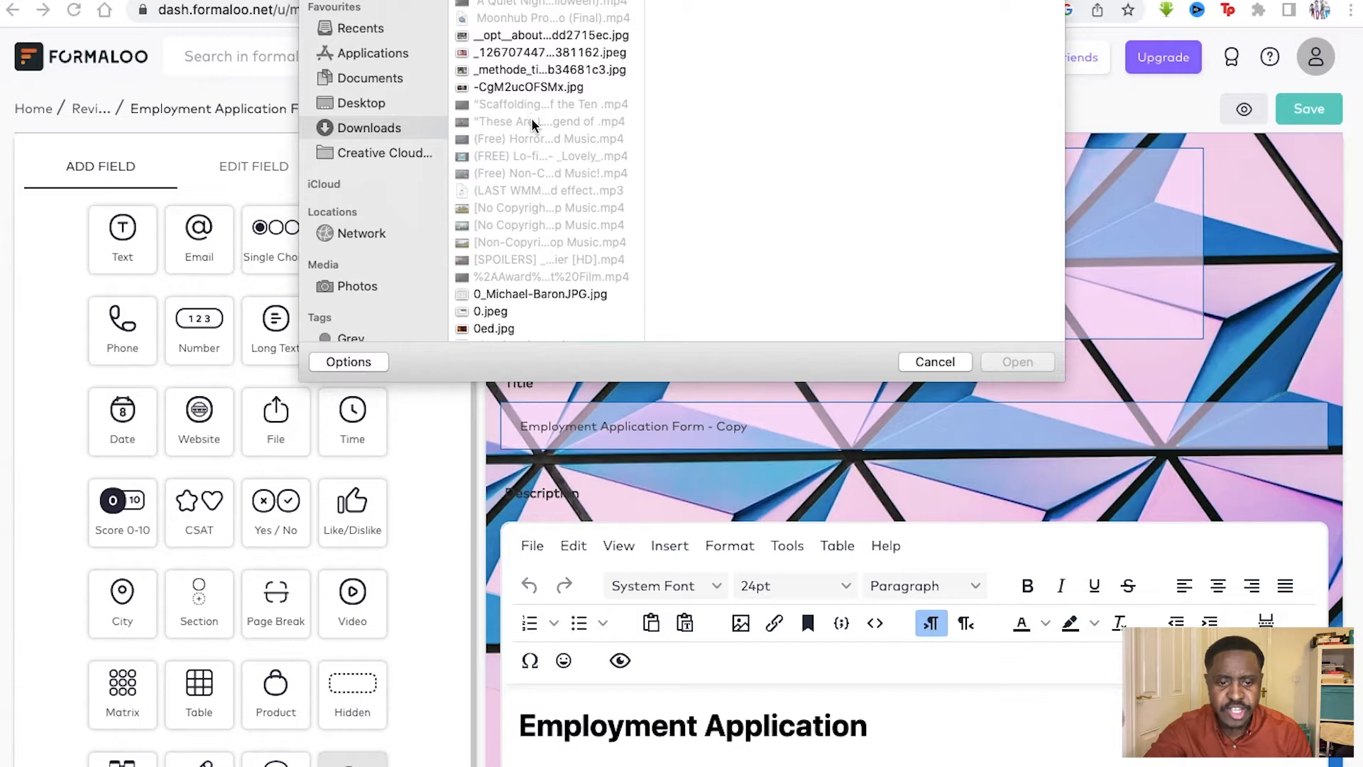
click(935, 362)
scroll(731, 461, down, 3)
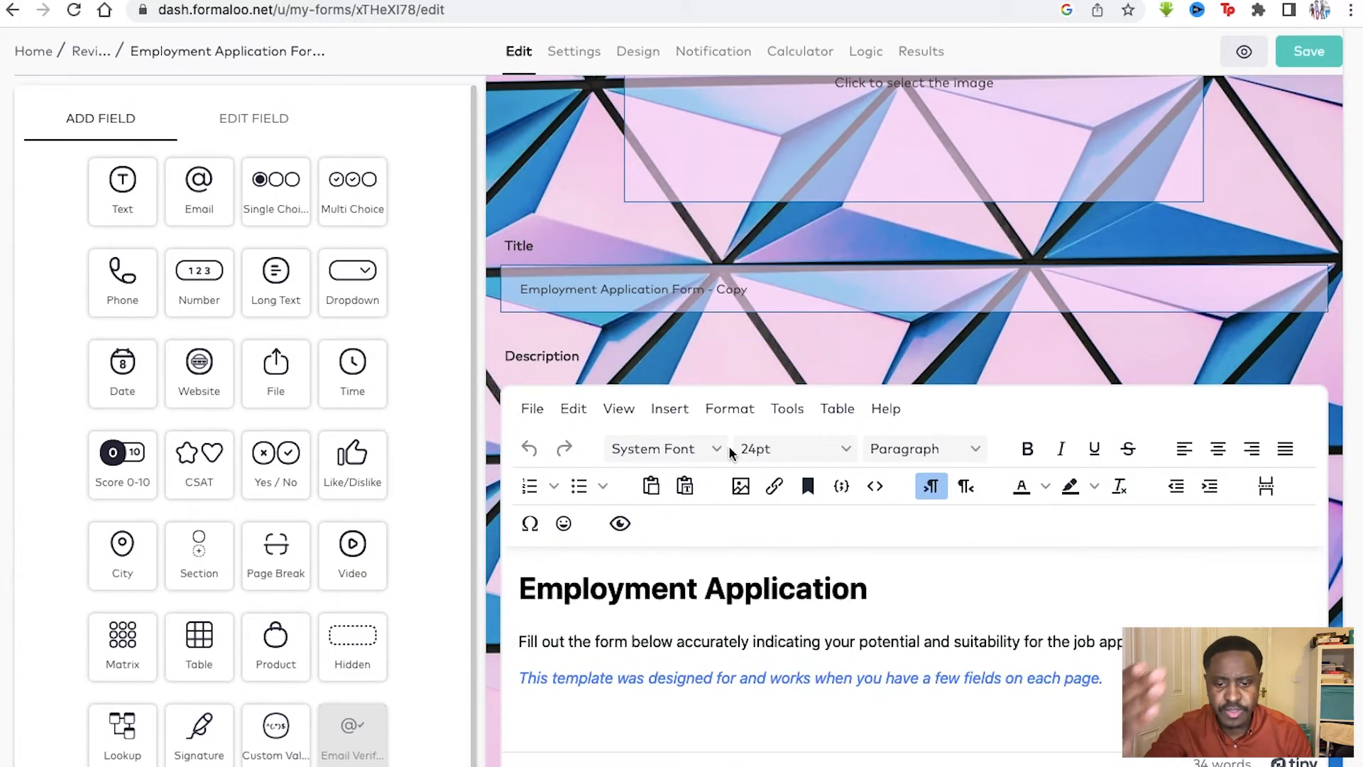
click(733, 287)
text(o)
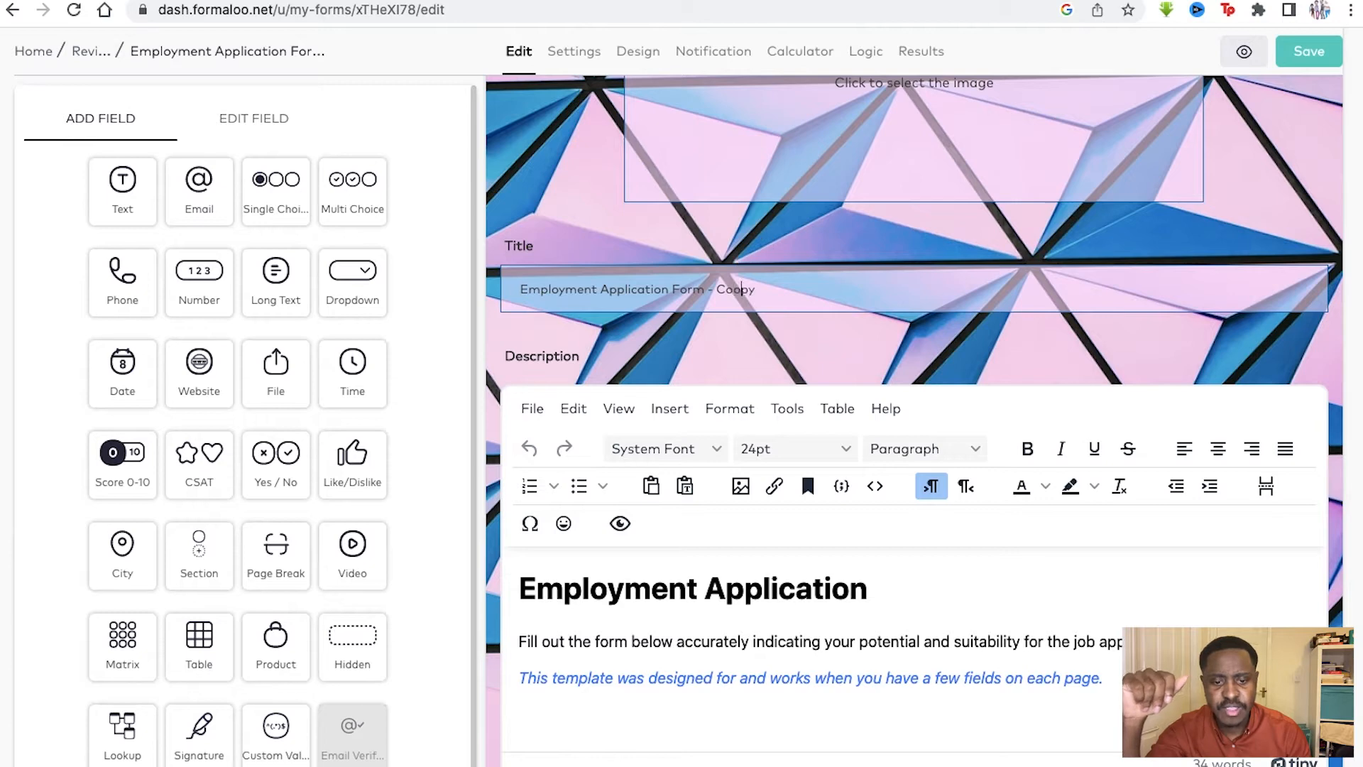
scroll(768, 293, down, 2)
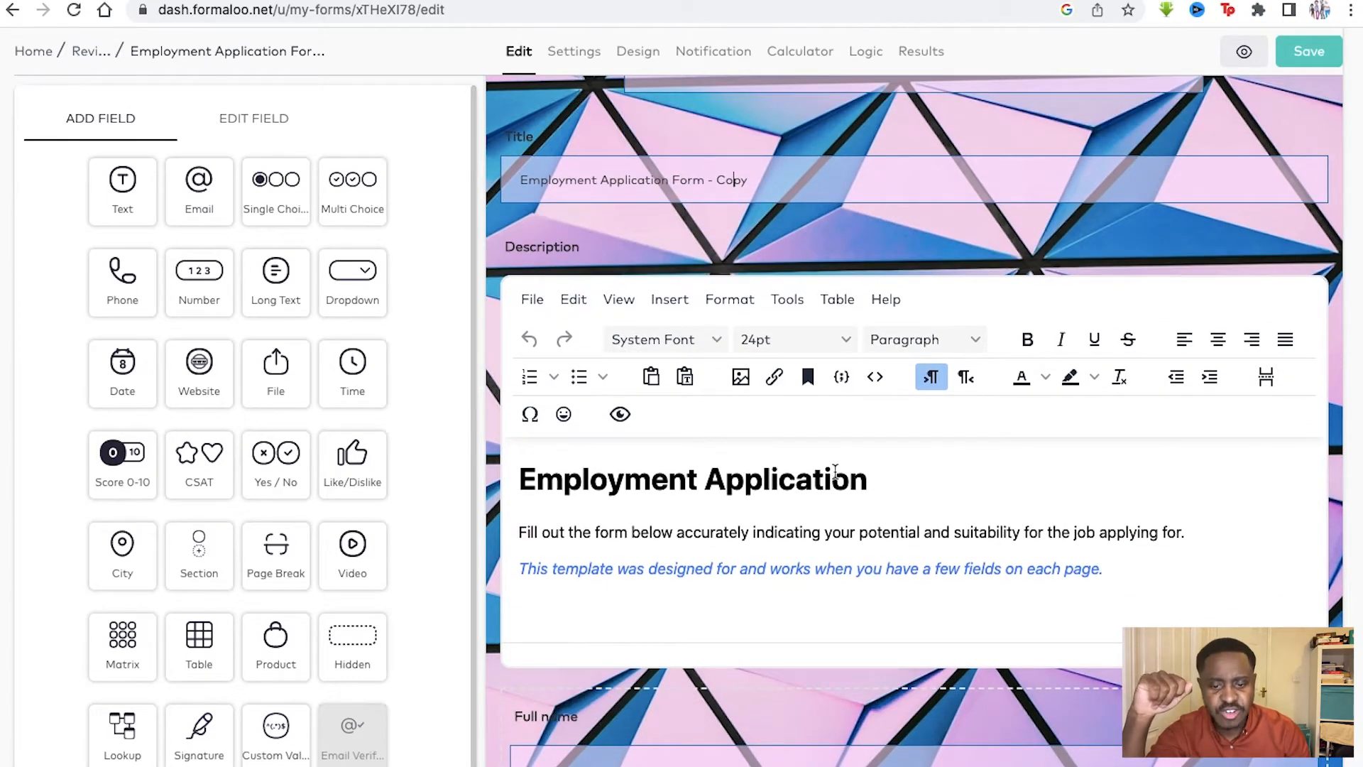
click(868, 476)
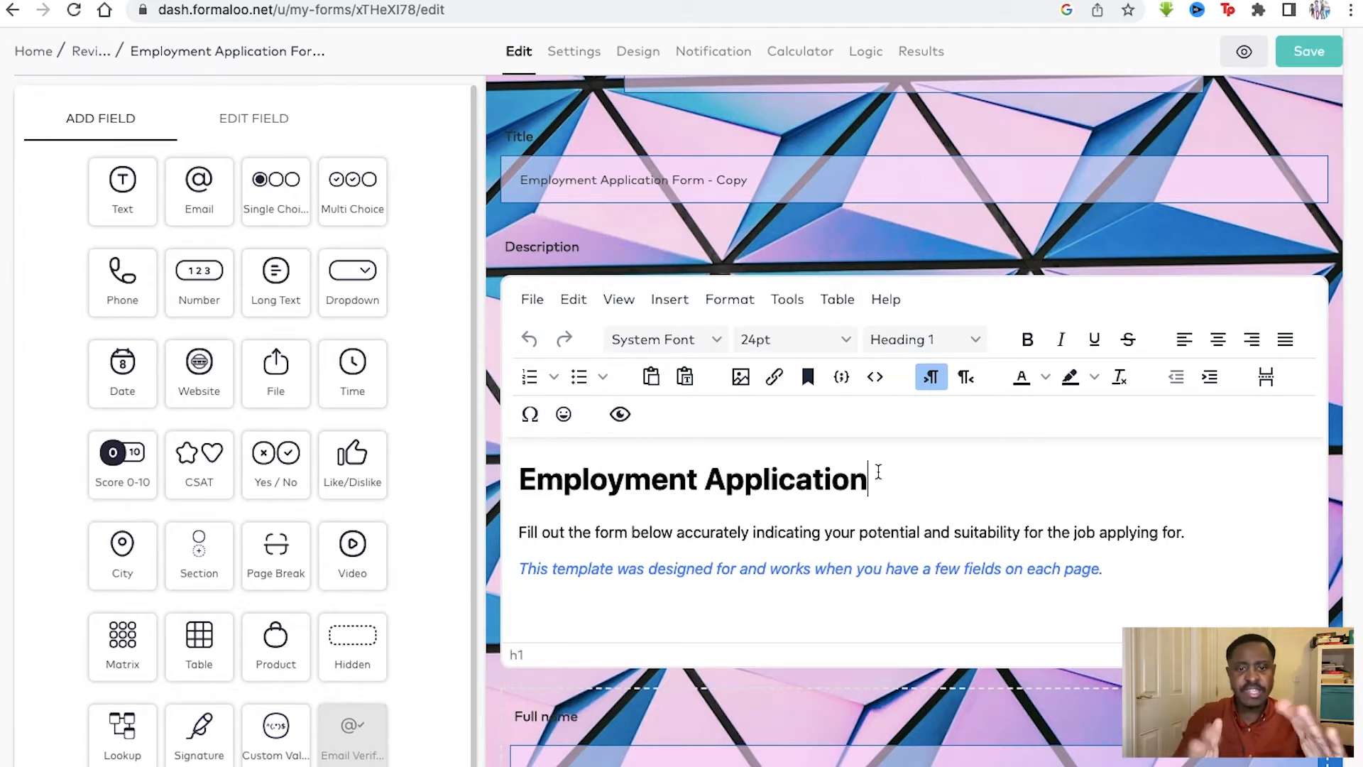
text(1)
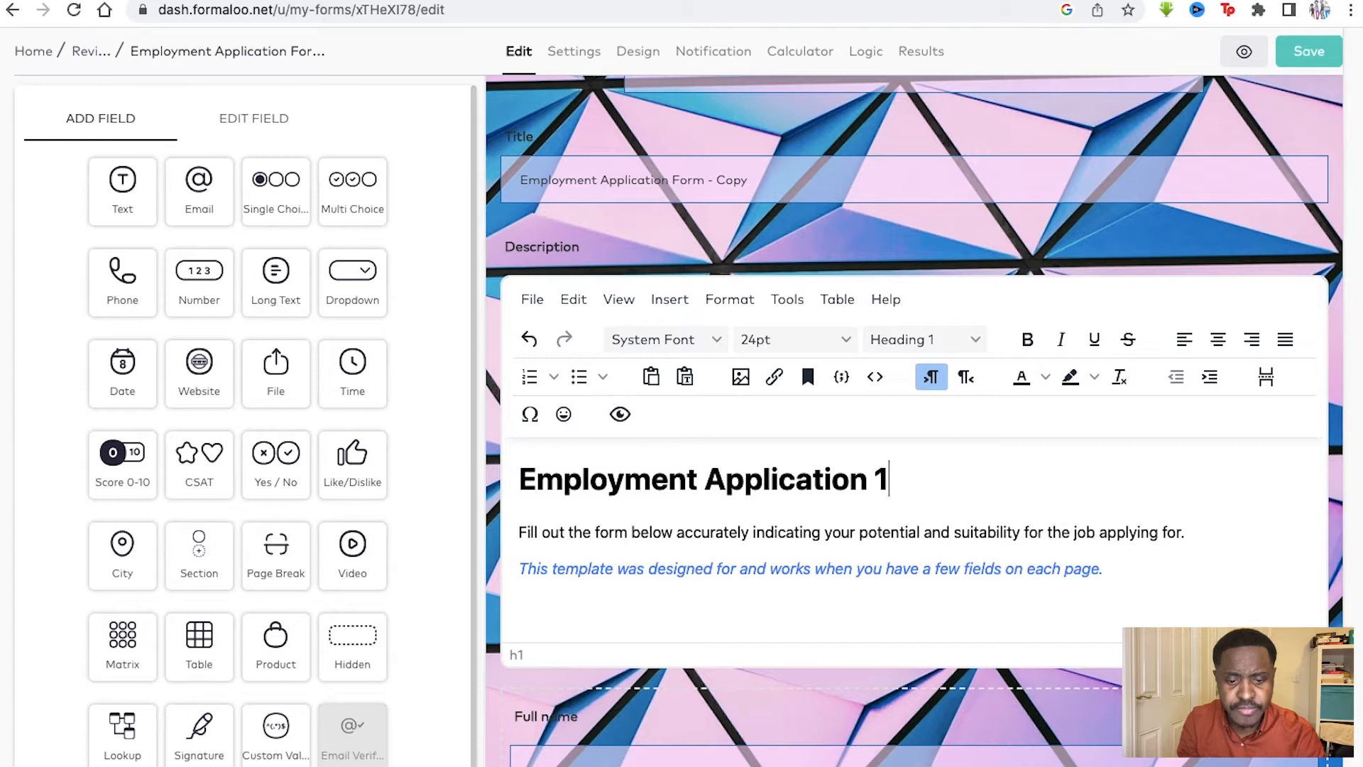
key(BackSpace)
Step: Format the Employment Application heading in the form description as bold, italic and underlined
drag(885, 475, 596, 450)
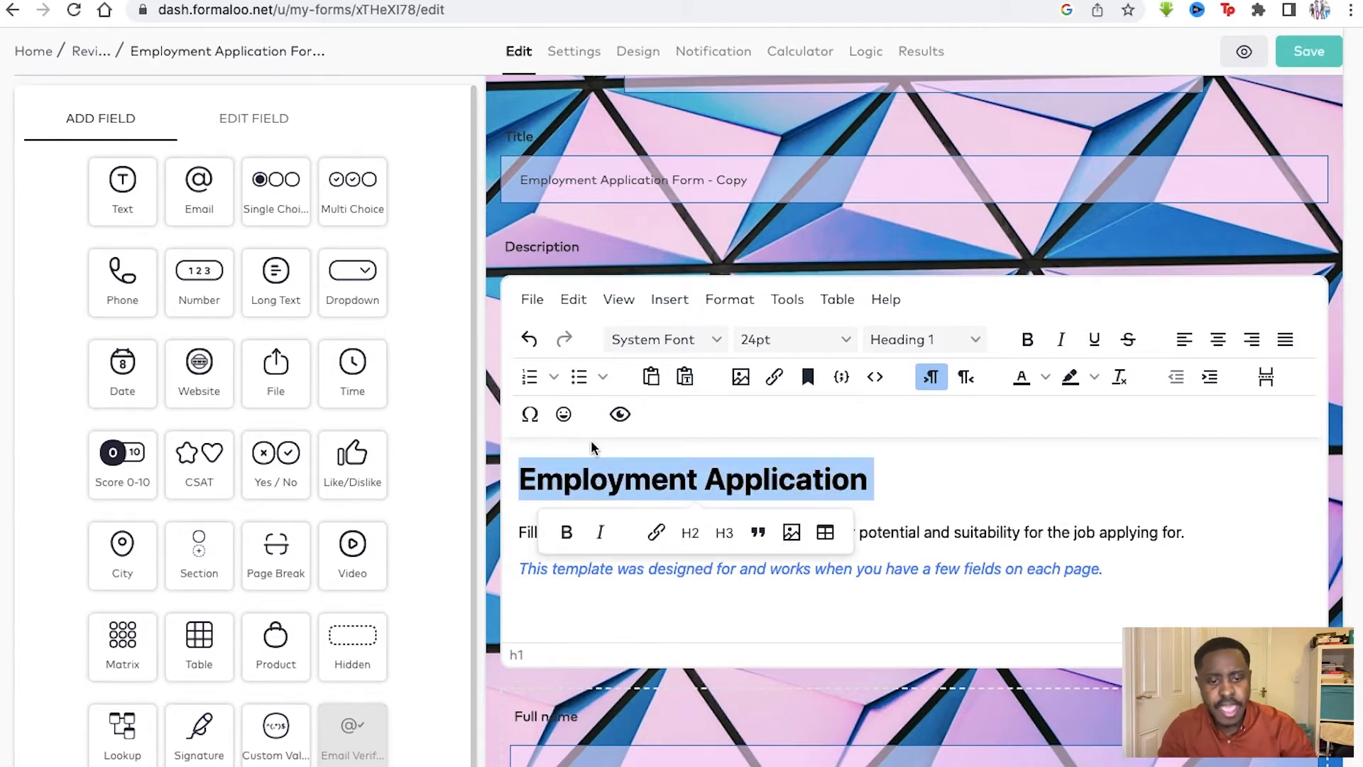
click(1027, 341)
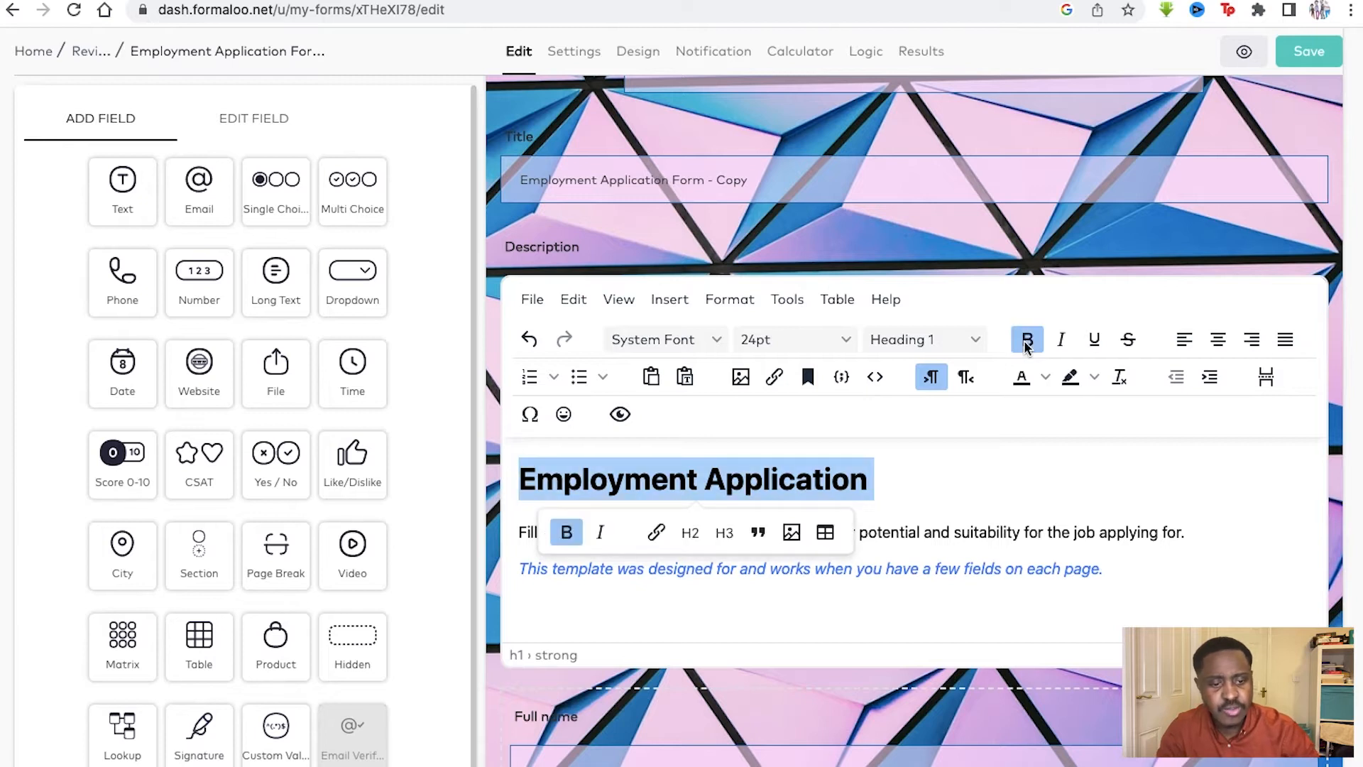
click(1059, 340)
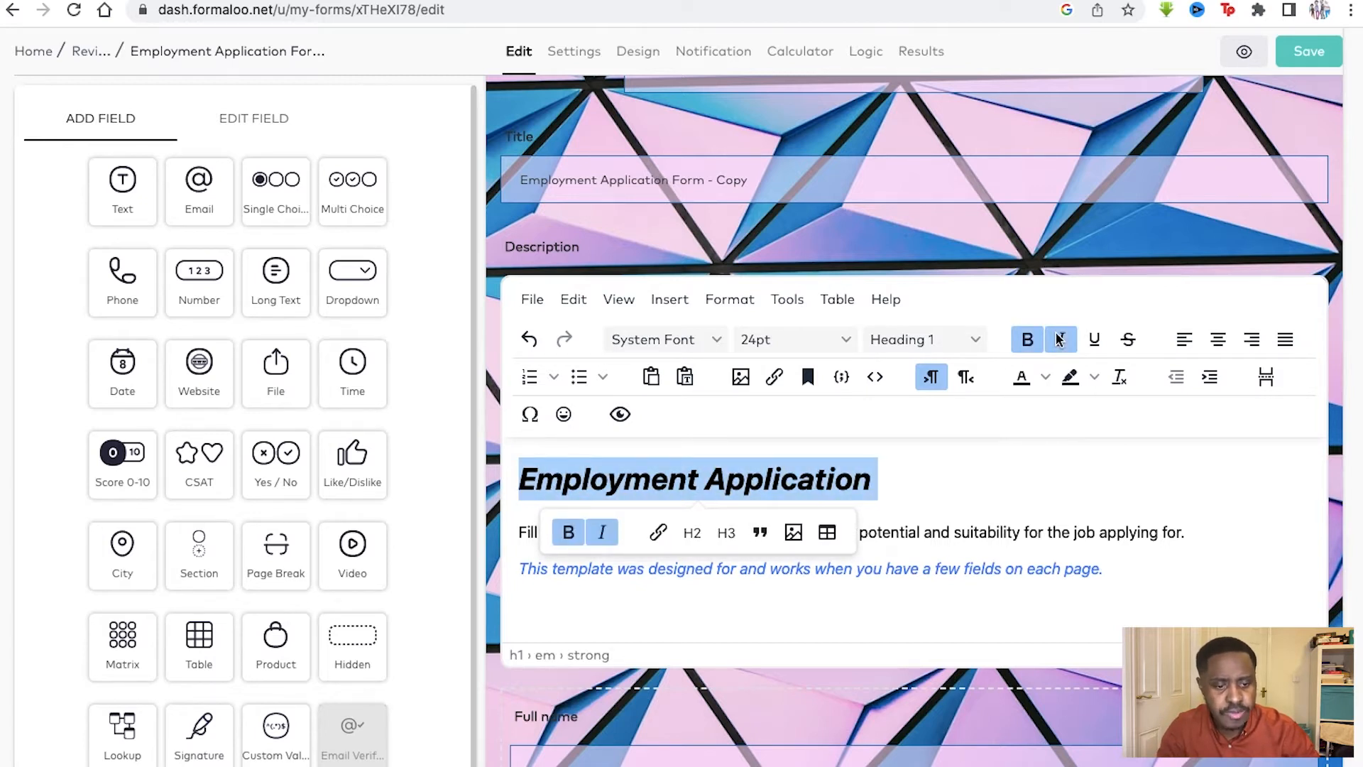
click(1094, 345)
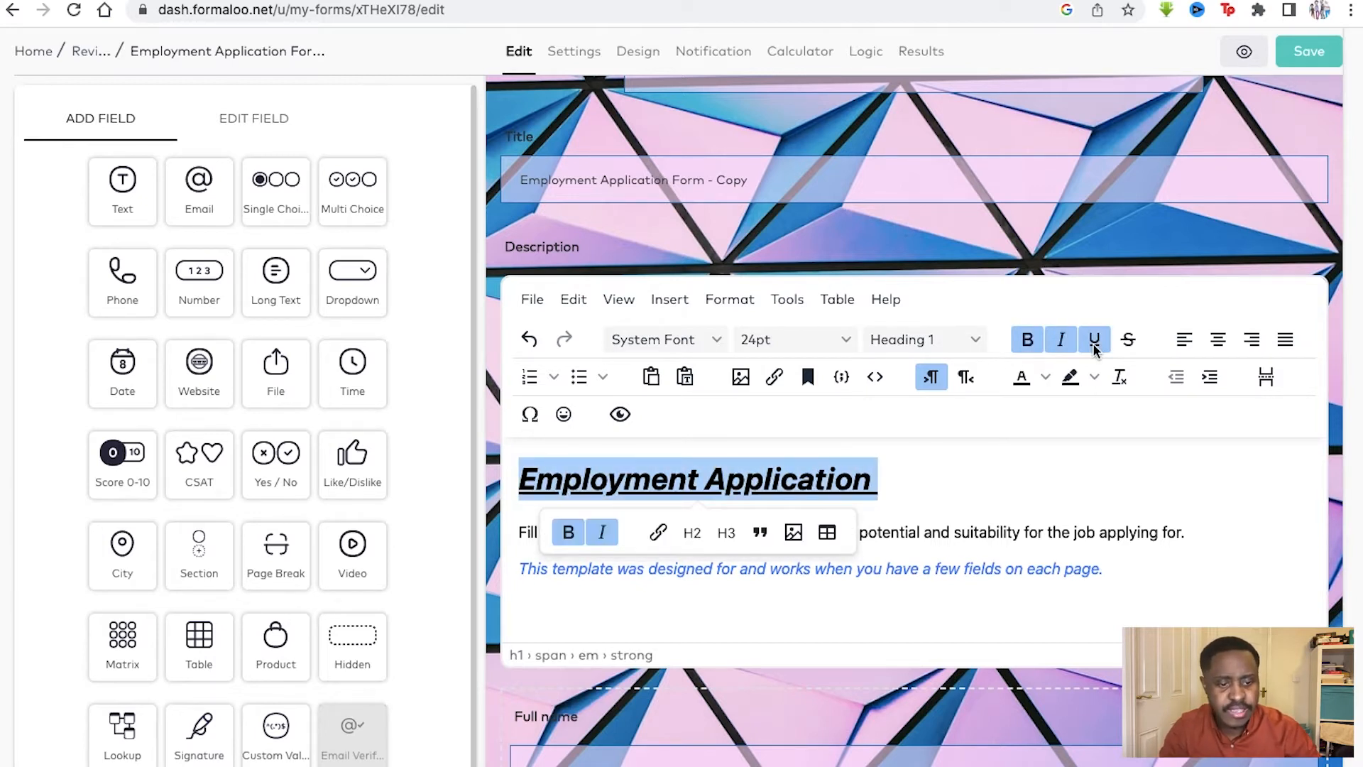
click(1097, 490)
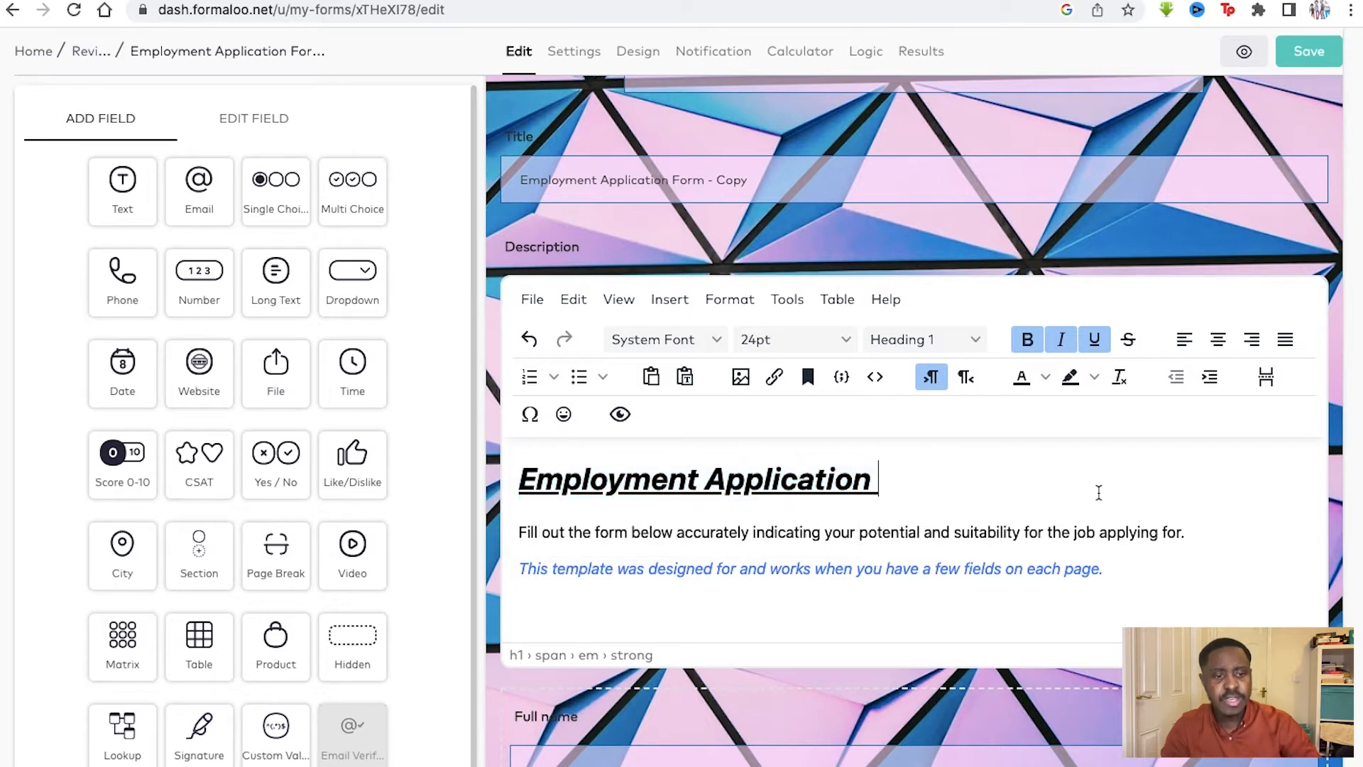
Step: Set the font of the Employment Application heading to Comic Sans MS
click(708, 346)
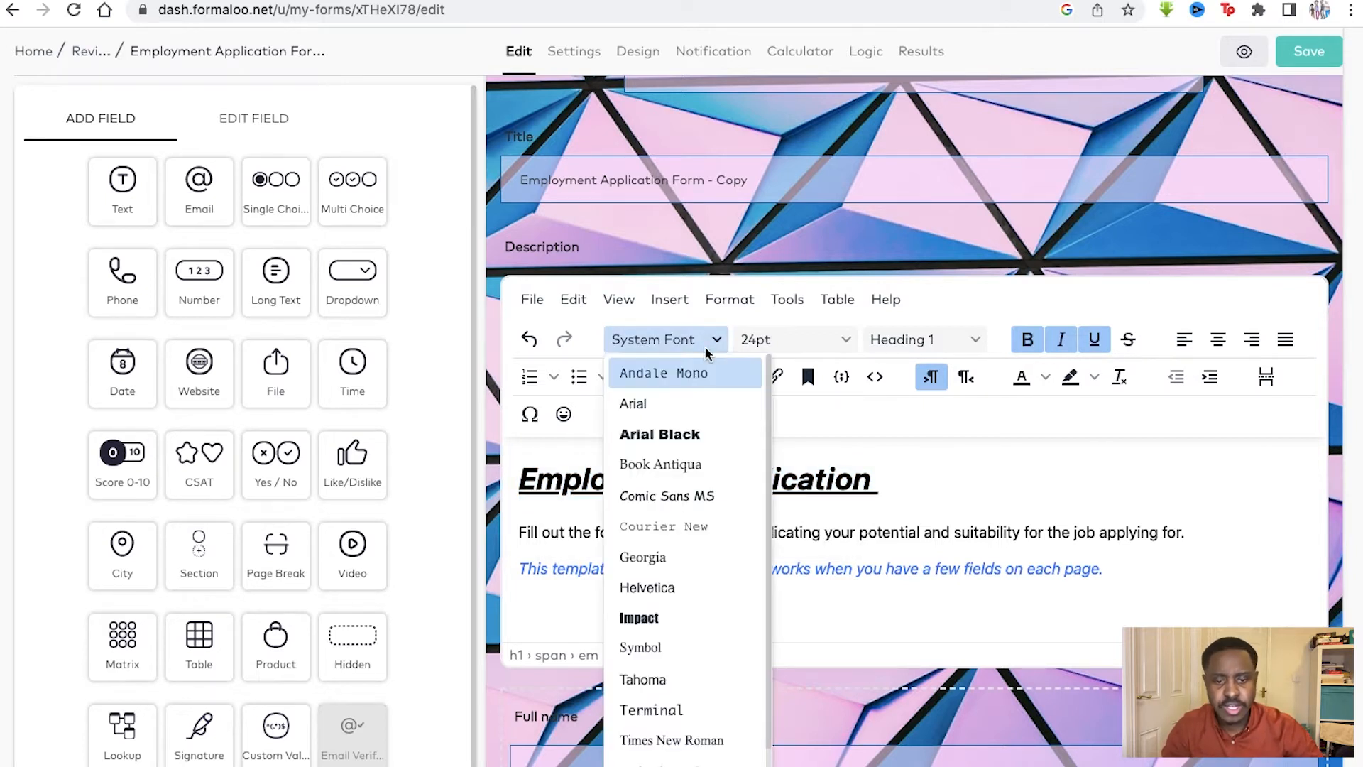
click(665, 449)
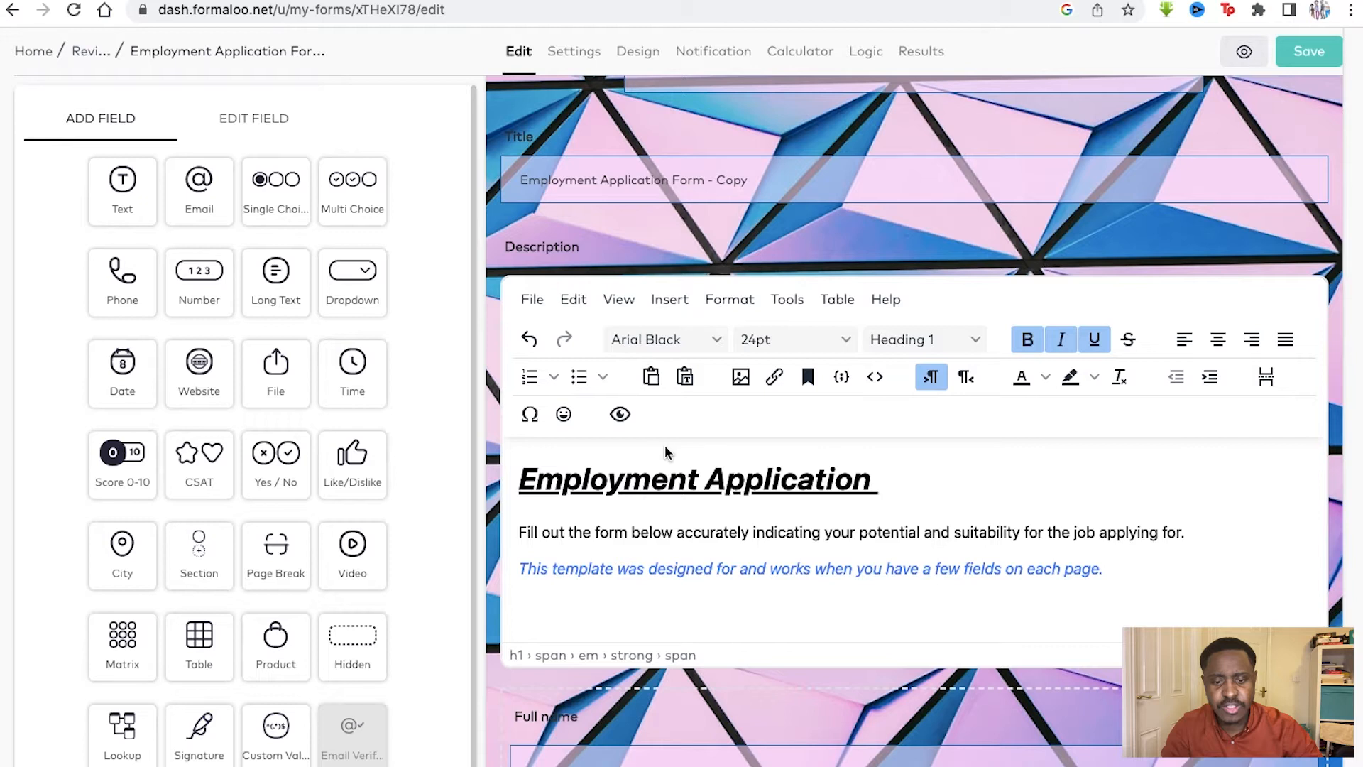
click(875, 482)
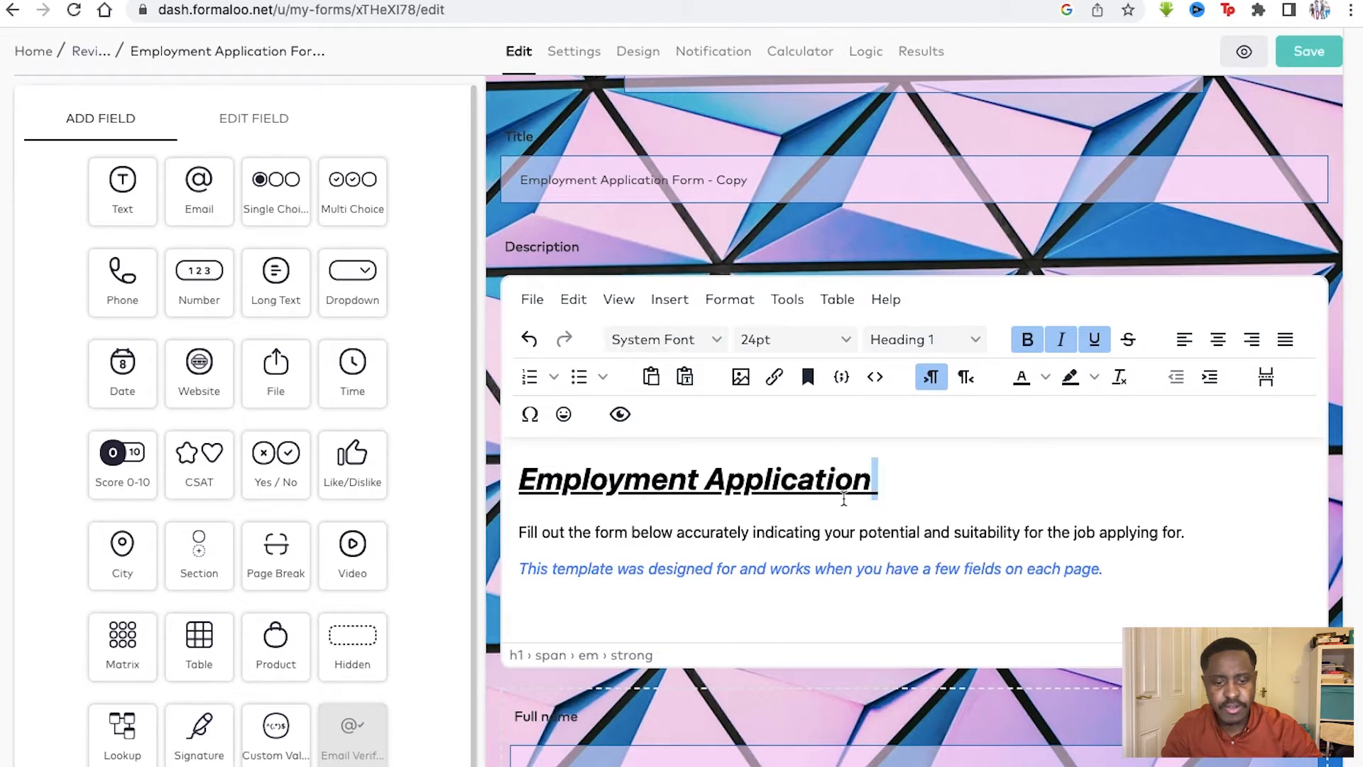
drag(875, 482, 546, 485)
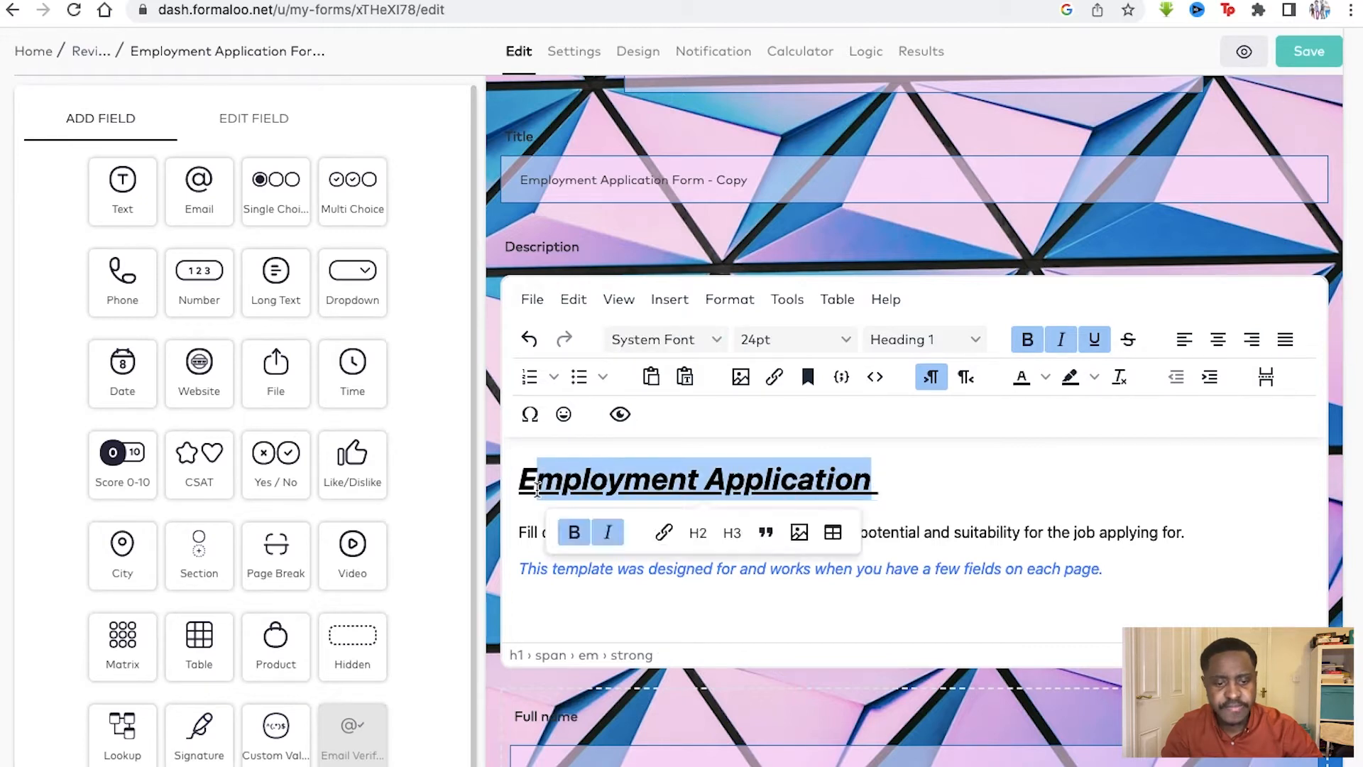
click(649, 341)
click(627, 497)
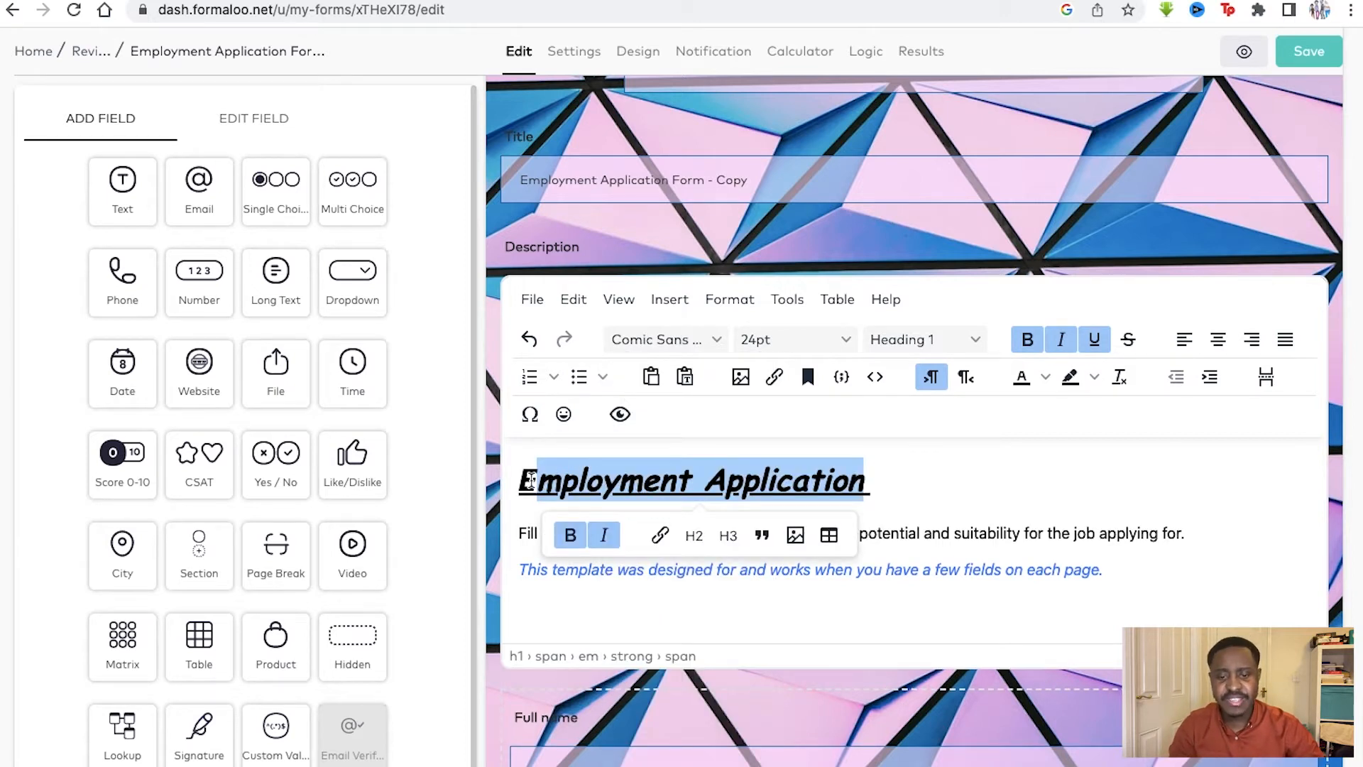
drag(525, 481, 538, 481)
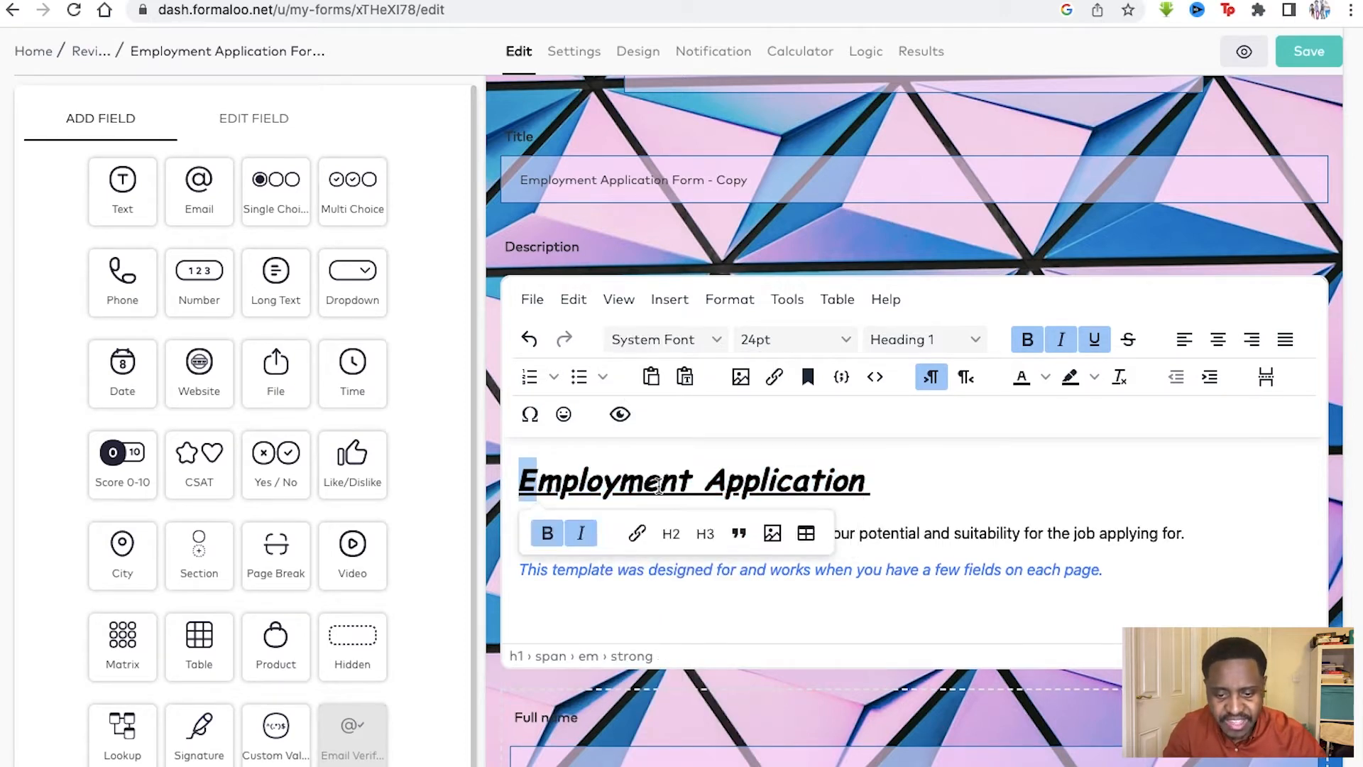
click(673, 483)
Step: Open the settings of the form's first Full name text field and review its title, description and character limit options
scroll(712, 554, down, 2)
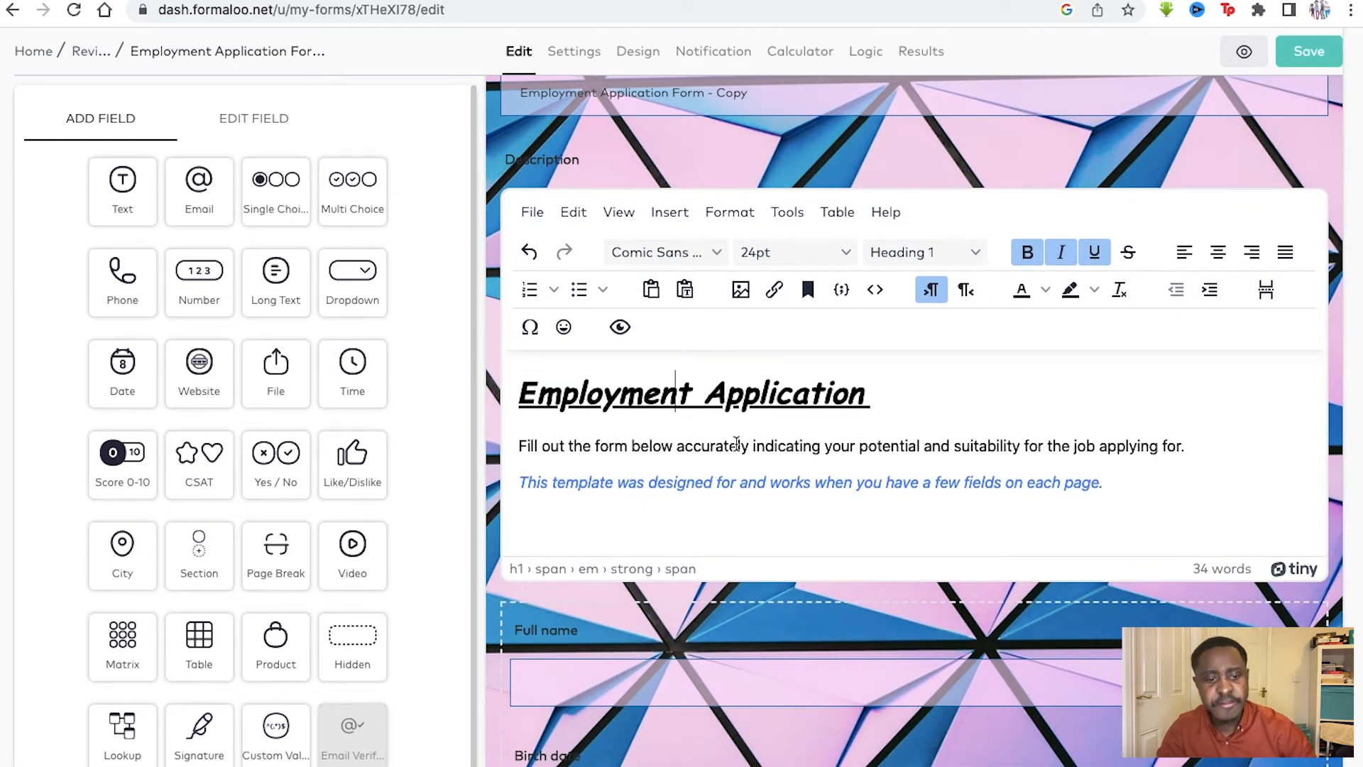
scroll(757, 440, down, 4)
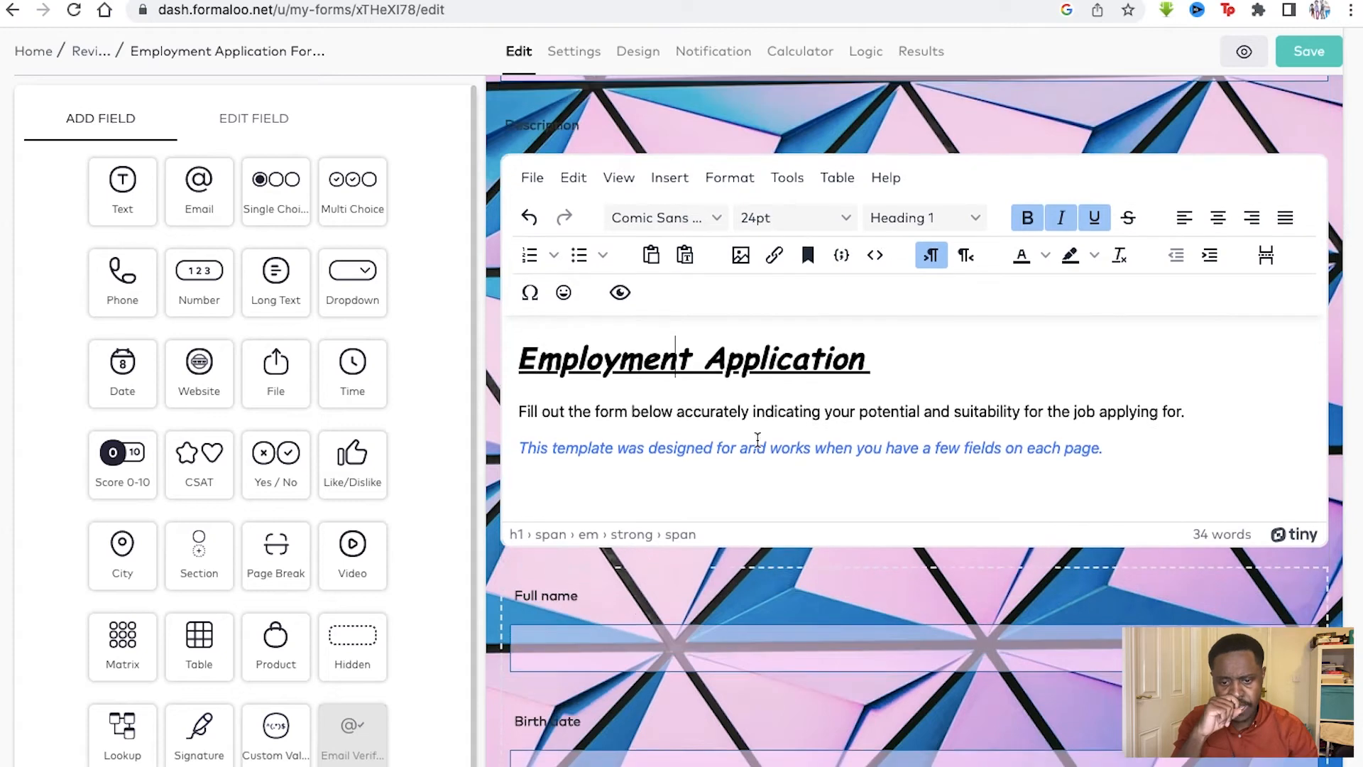
scroll(780, 337, down, 3)
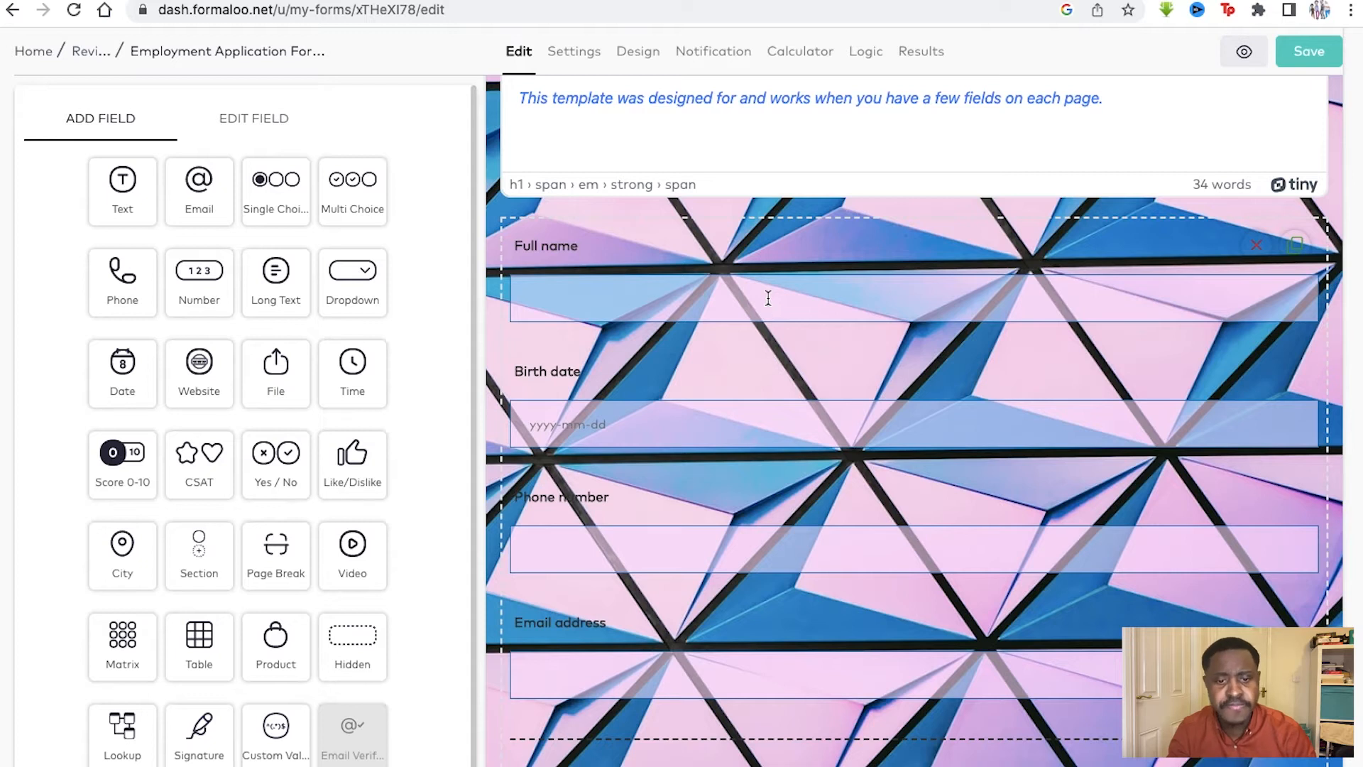
click(768, 297)
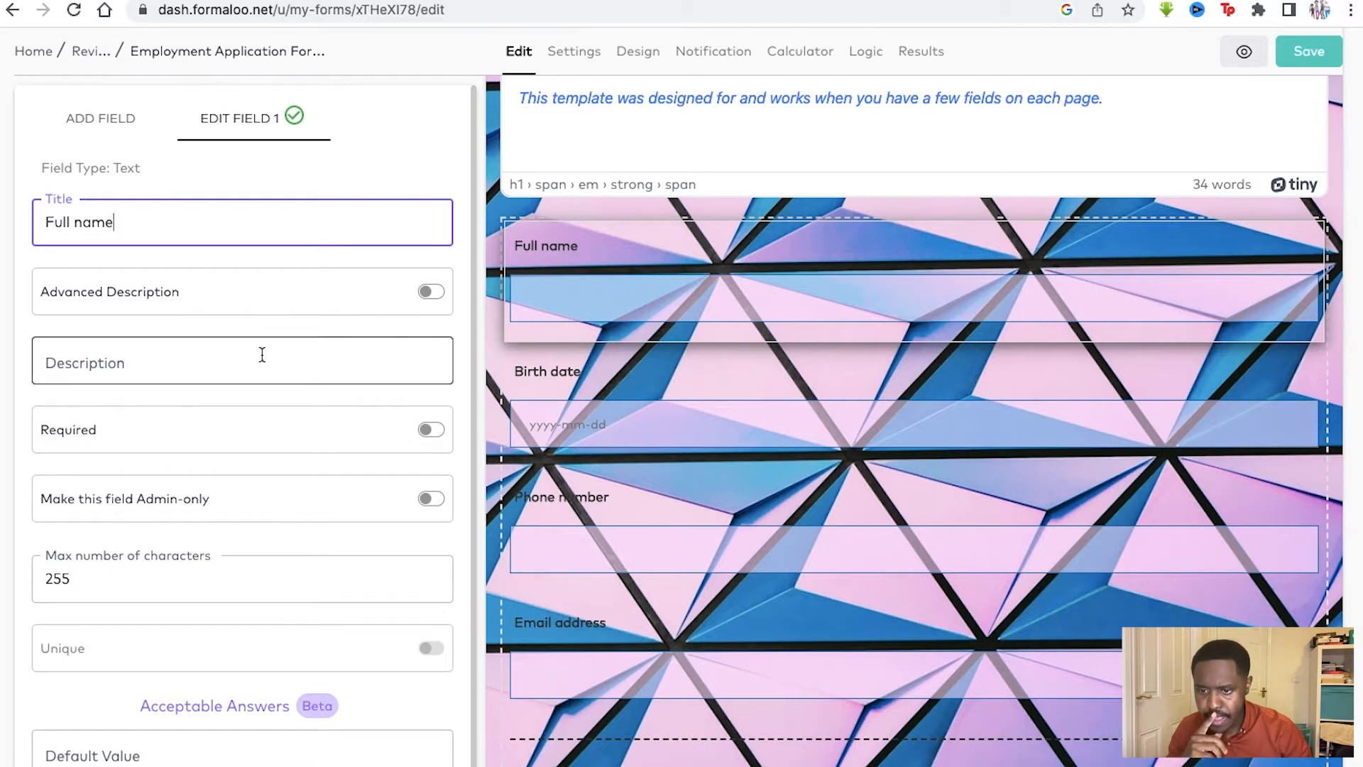
scroll(260, 403, down, 1)
scroll(258, 402, up, 1)
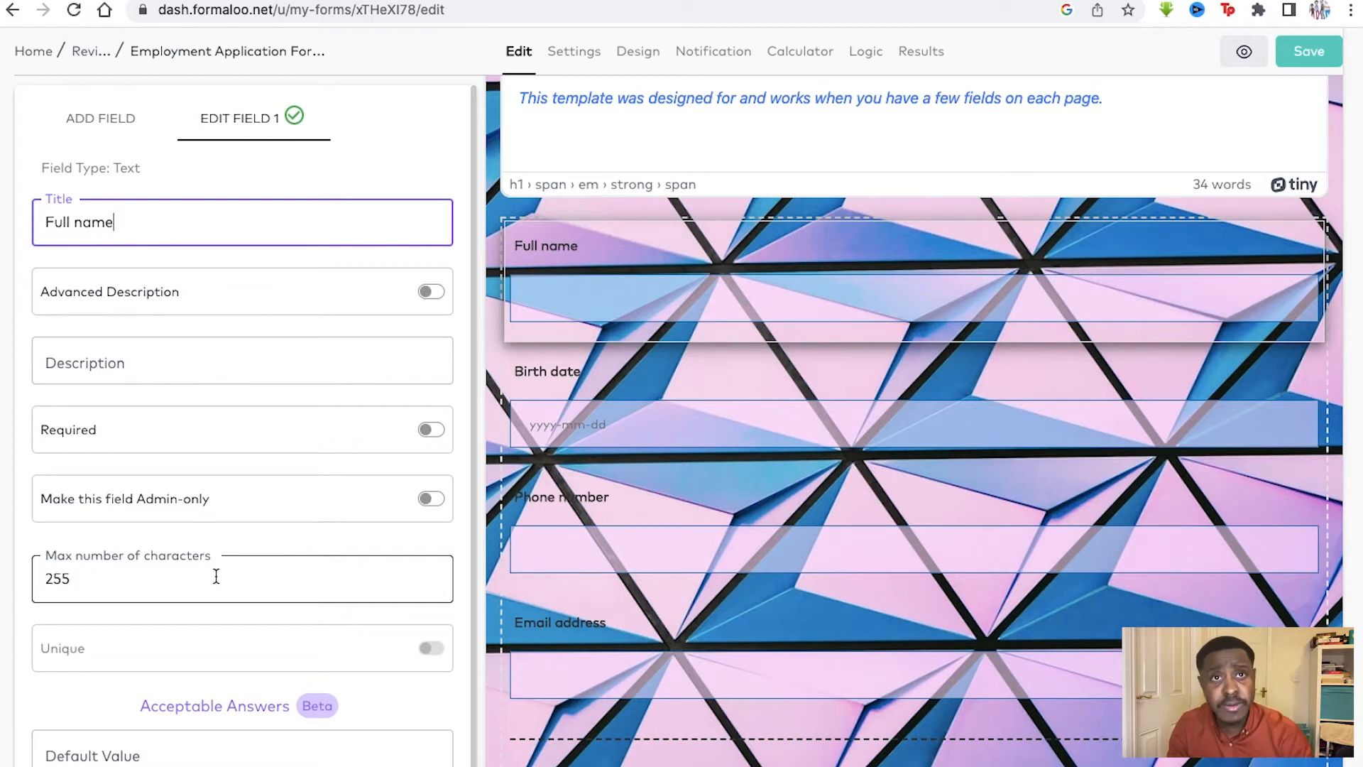
Step: Try the Advanced Description option on and off for the Full name field, and check its remaining settings down to the ID
click(440, 294)
click(440, 294)
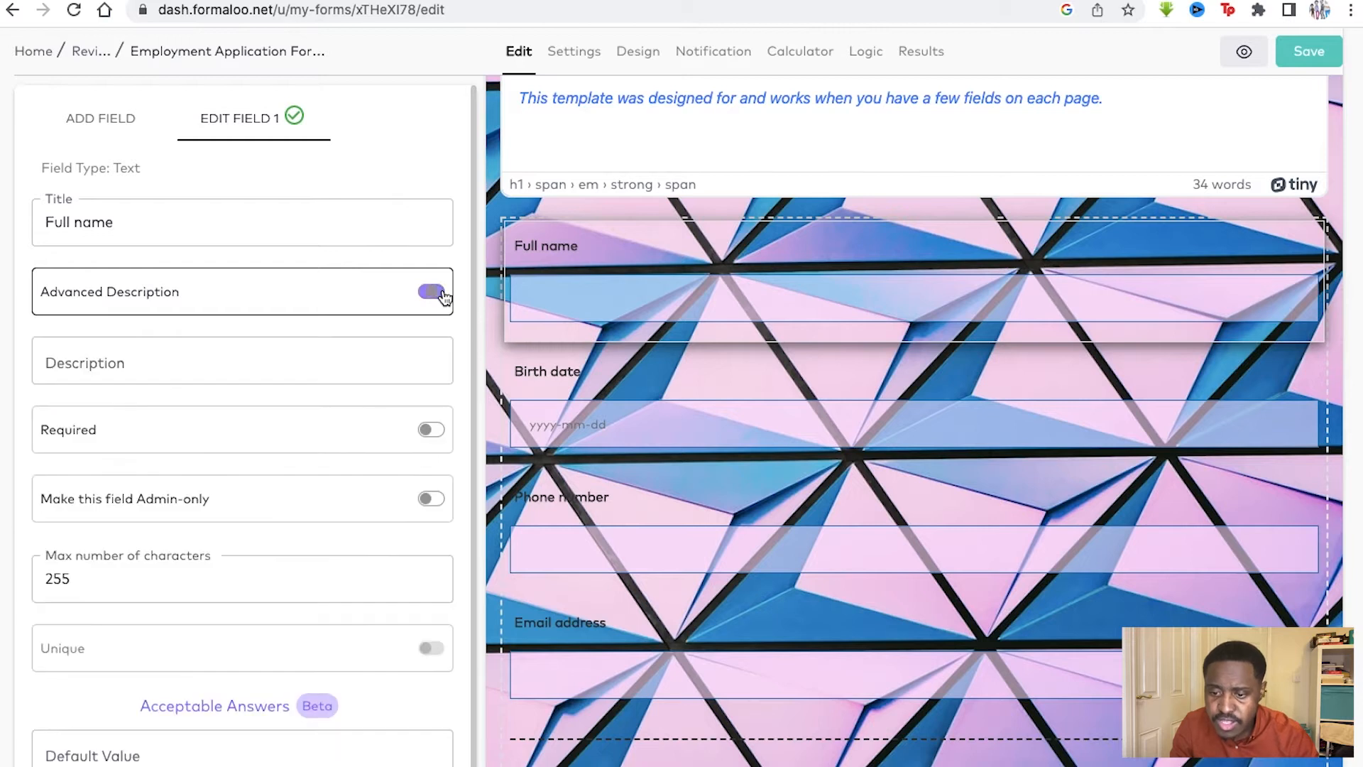
click(196, 236)
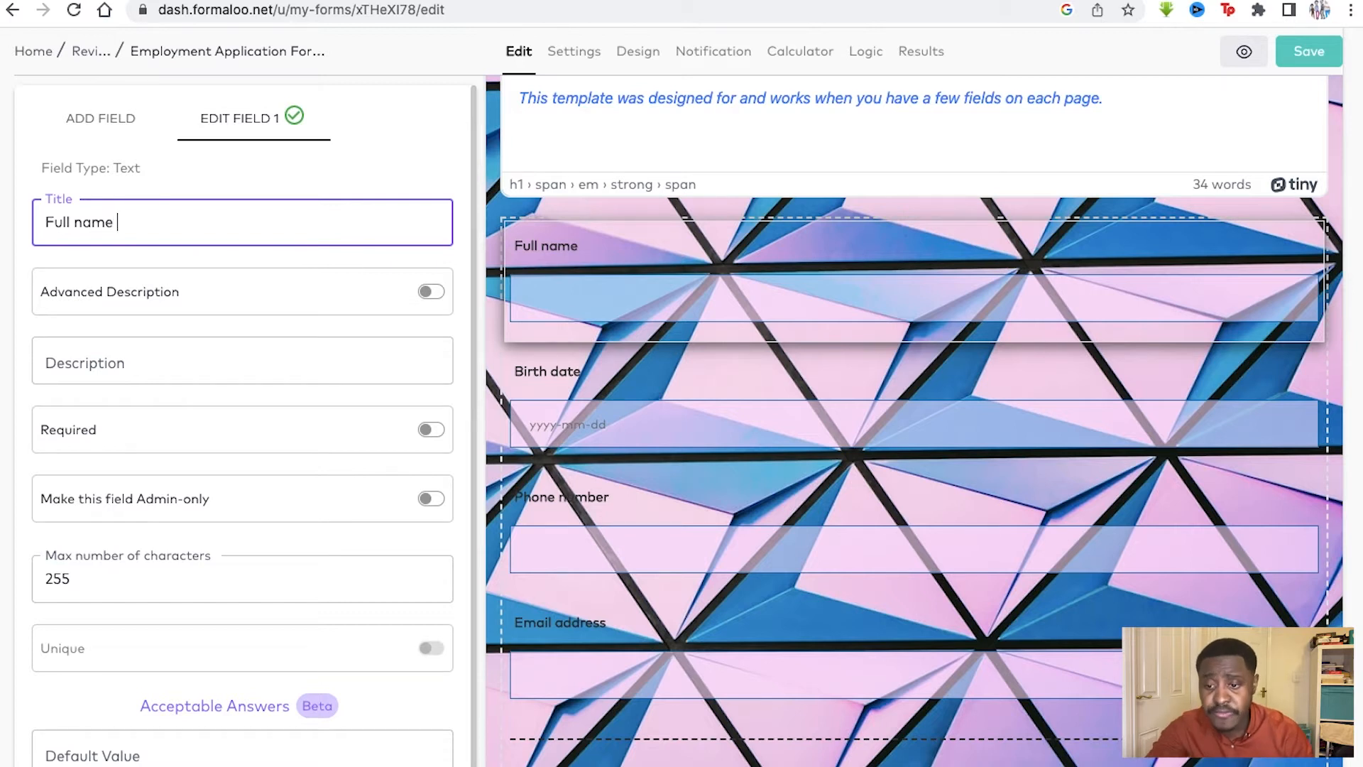
scroll(233, 398, down, 2)
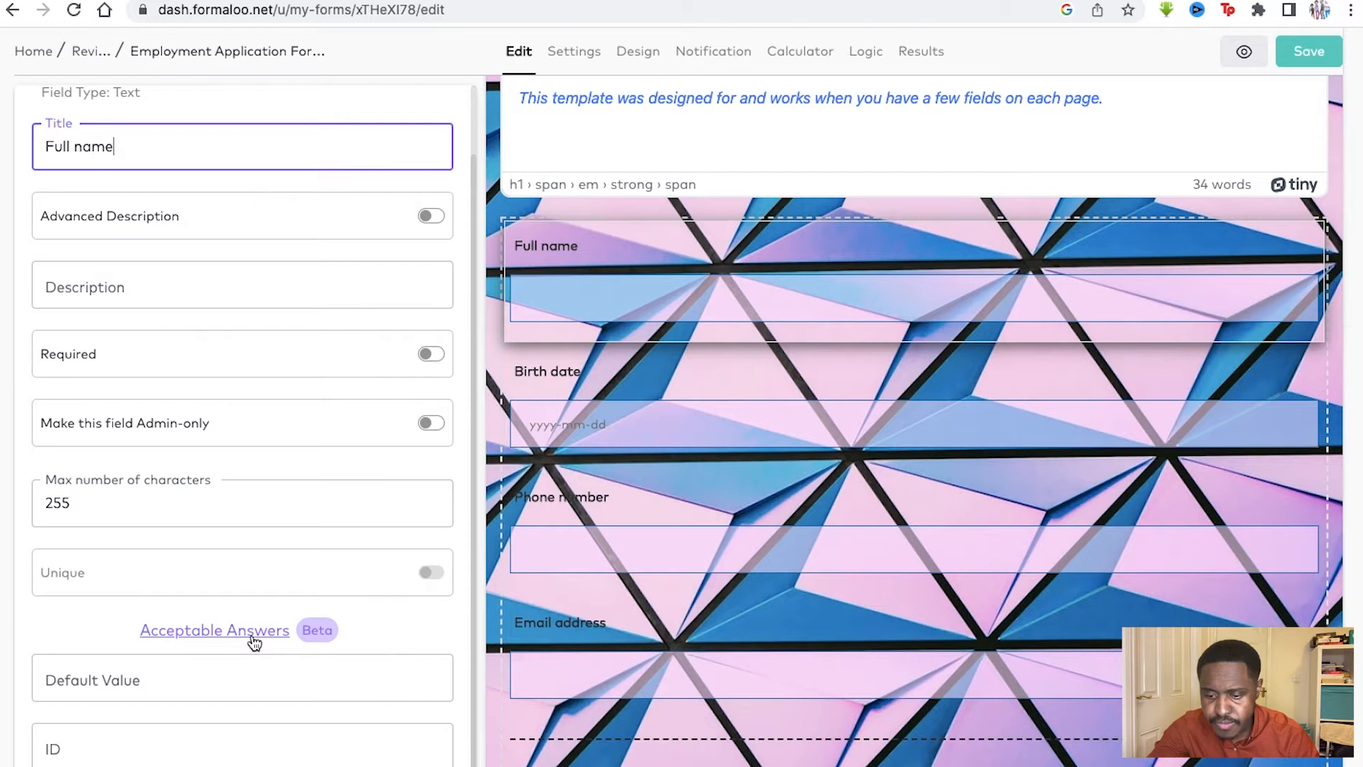
click(244, 731)
scroll(392, 401, up, 2)
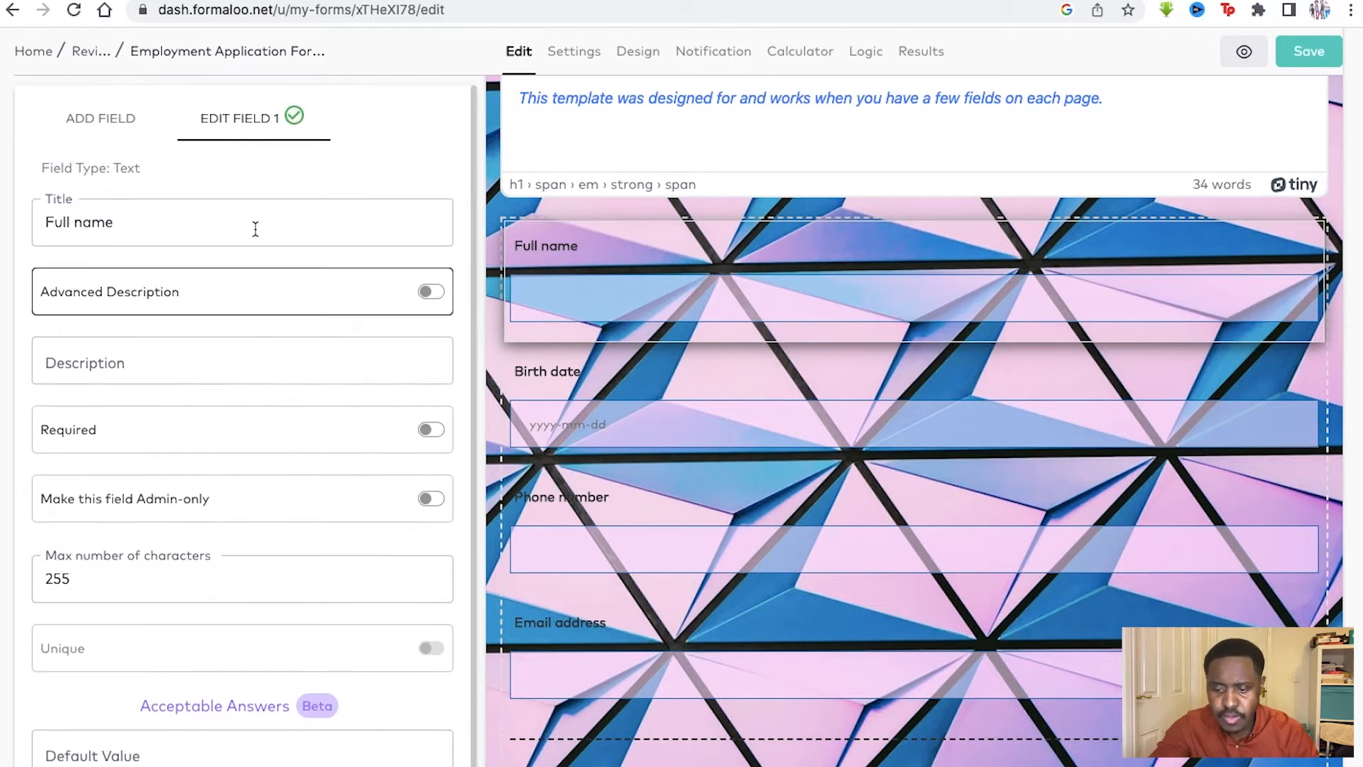
click(127, 117)
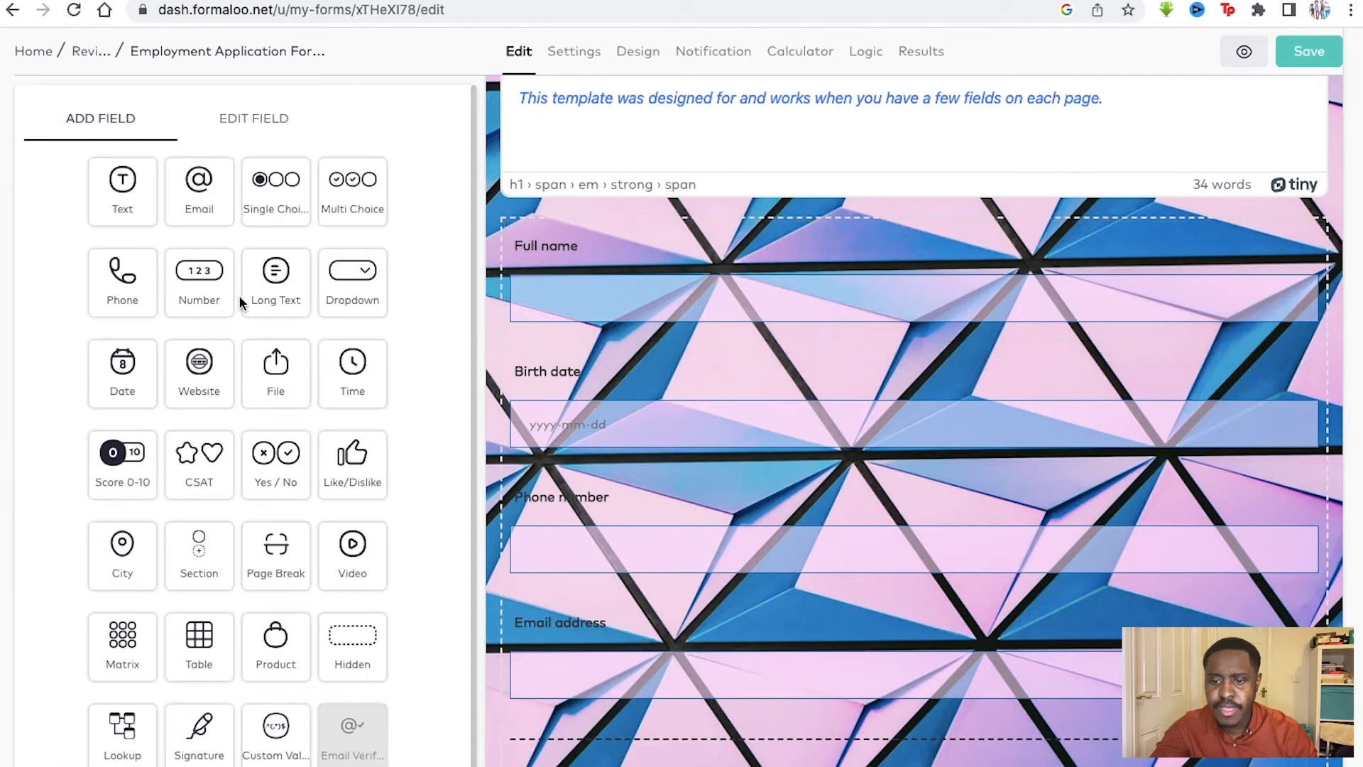
Step: Examine the Birth date field's settings, including date format, selectable range and default date, and return to the list of addable field types
scroll(676, 400, down, 2)
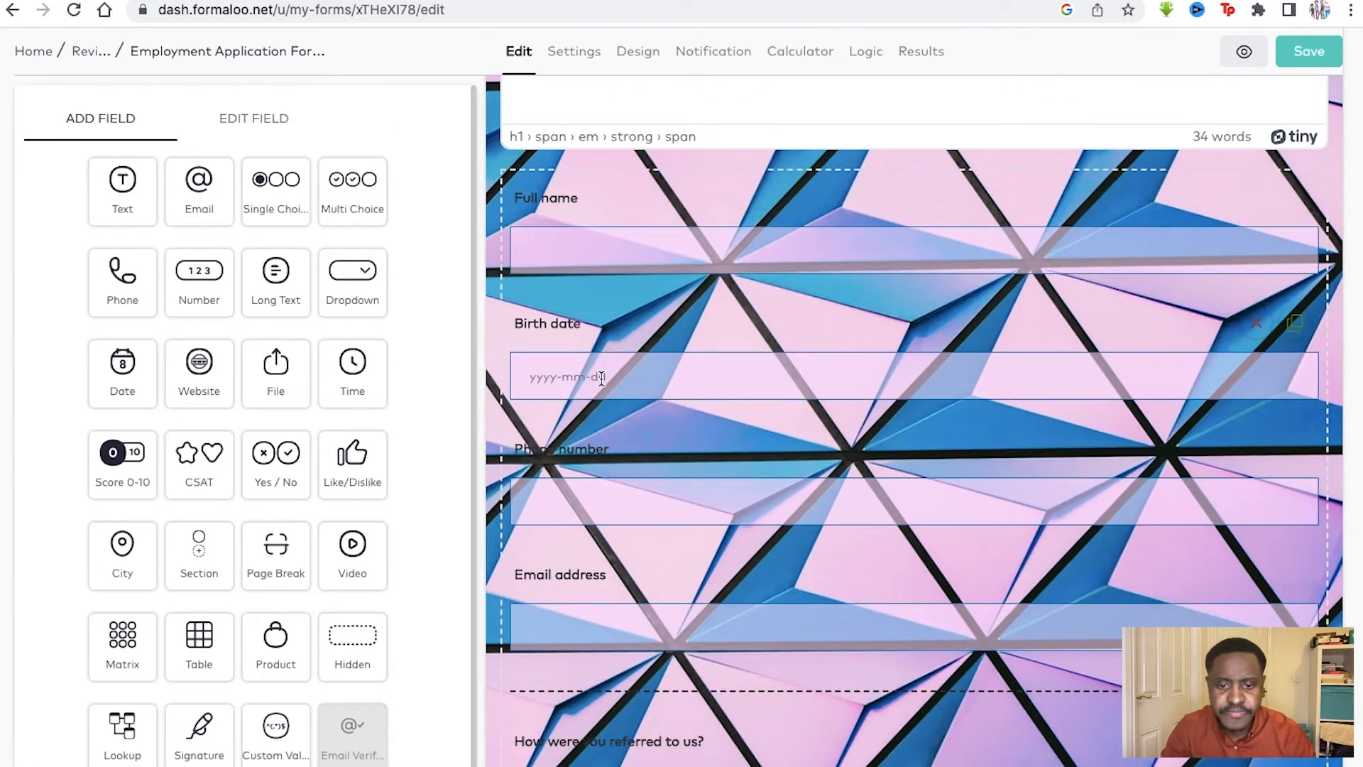
scroll(603, 384, down, 2)
click(531, 311)
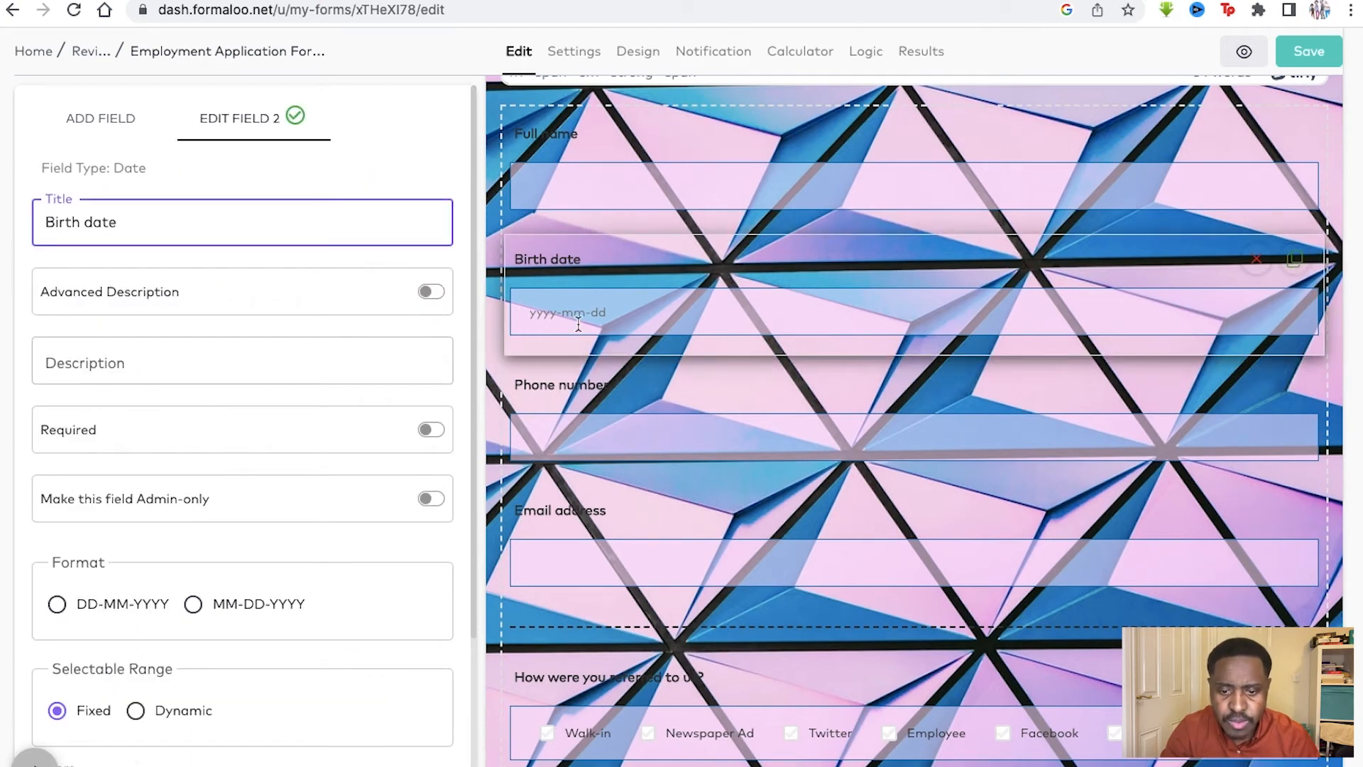
scroll(235, 435, down, 3)
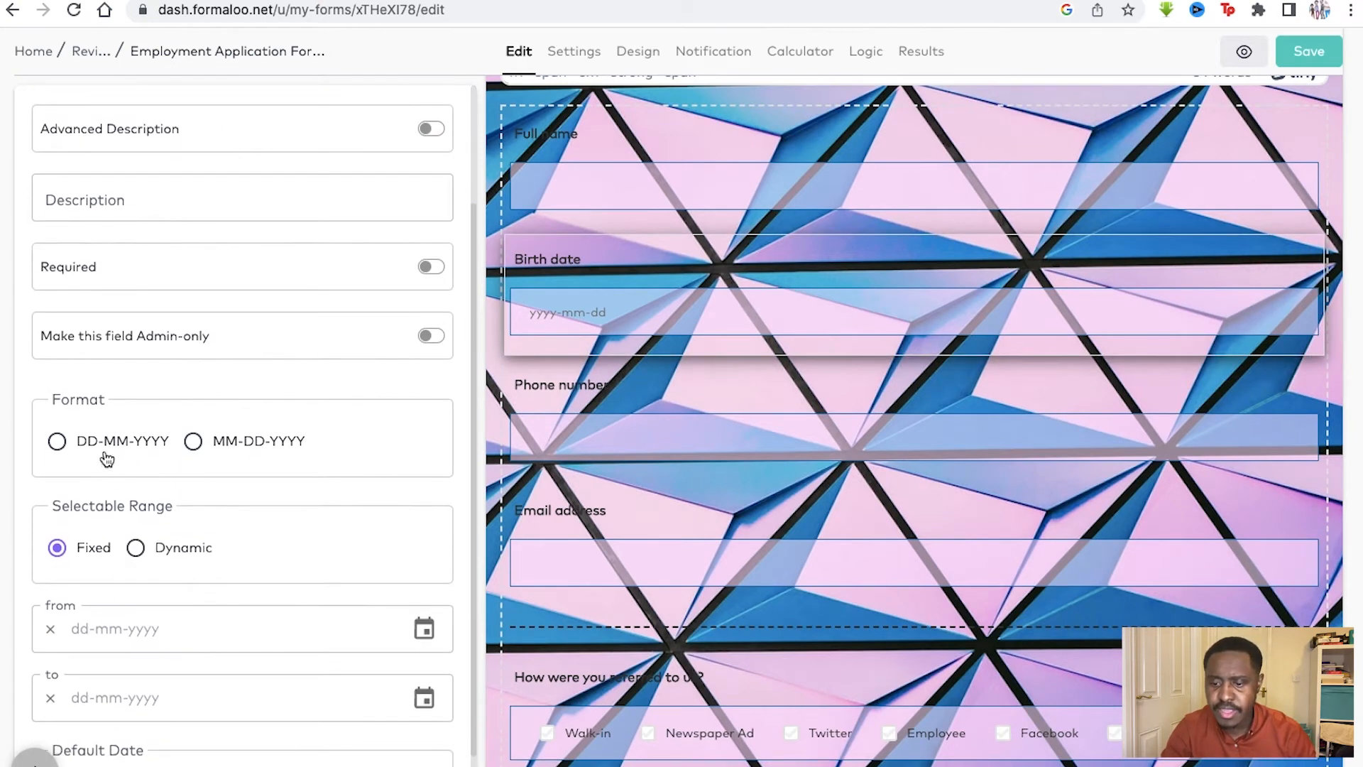
scroll(107, 445, down, 2)
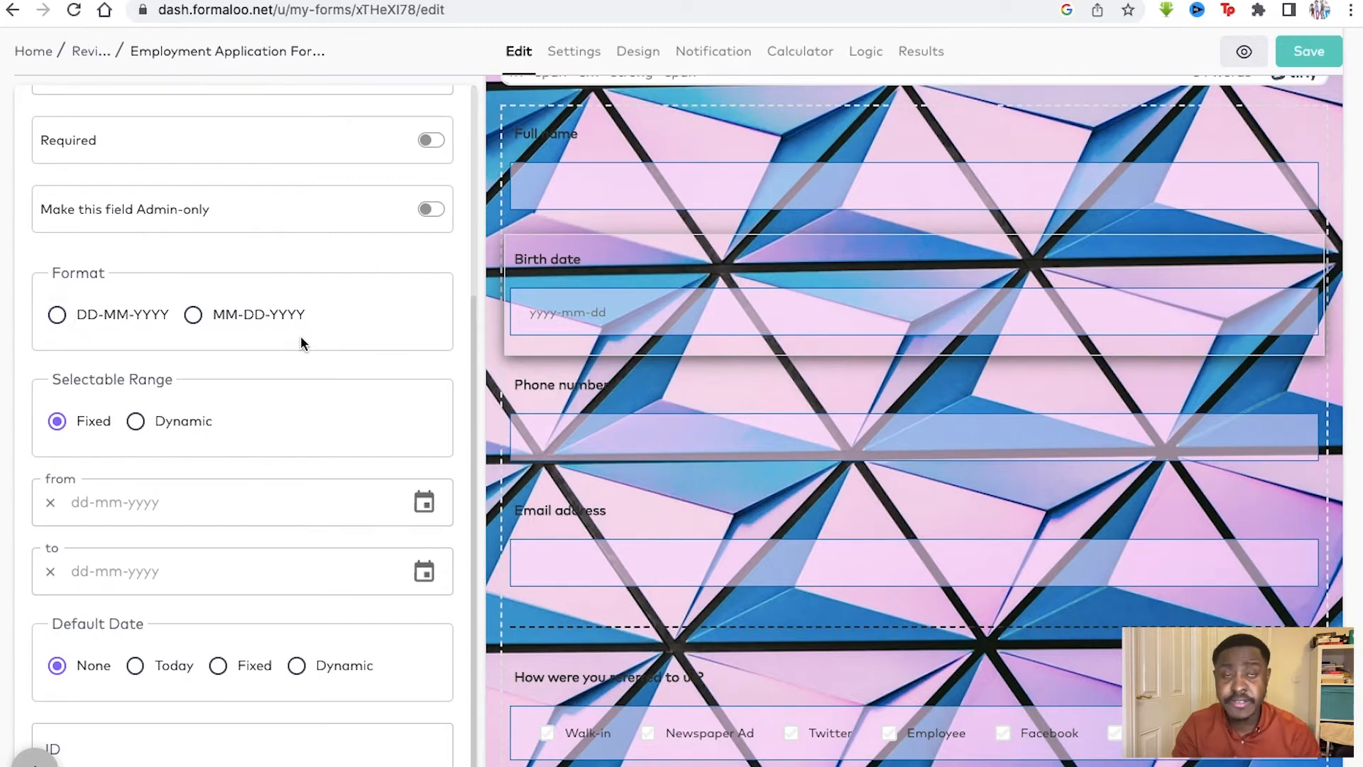
scroll(284, 374, up, 5)
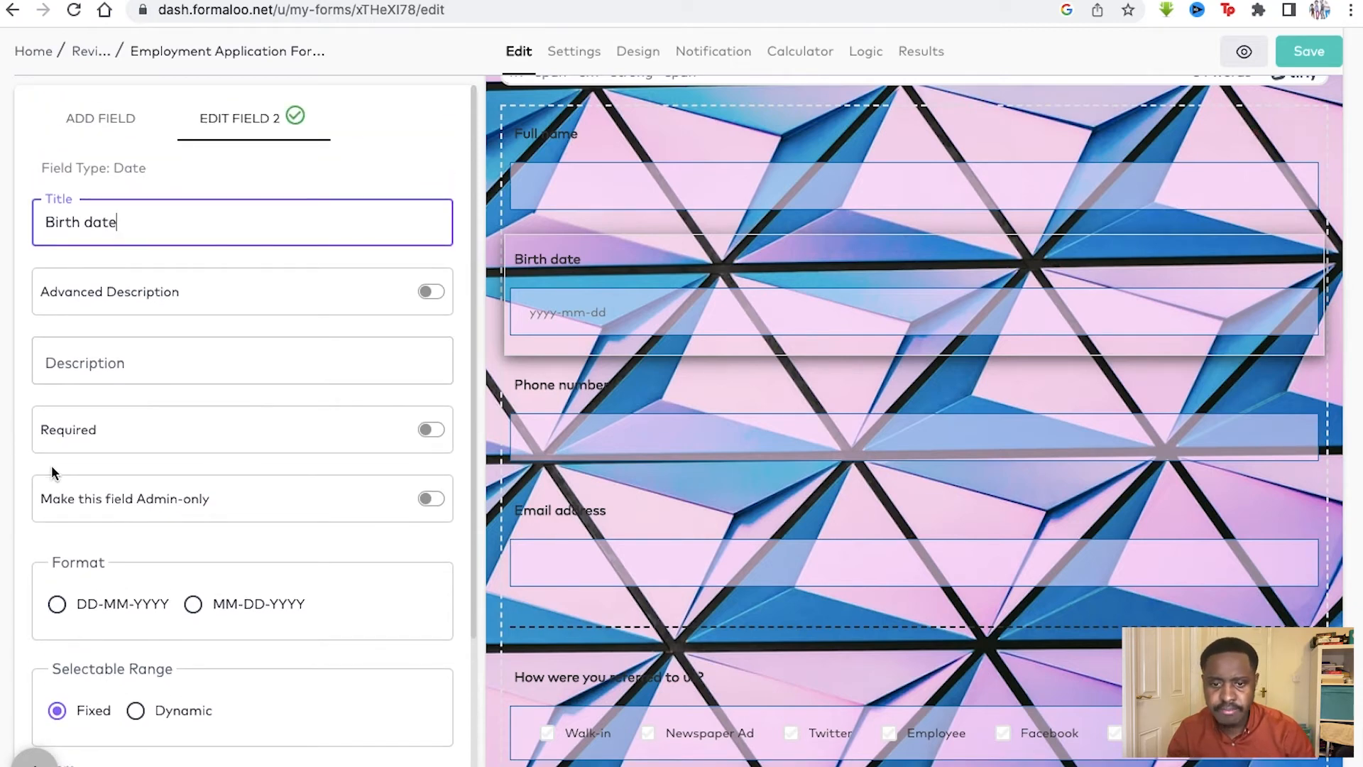
click(126, 119)
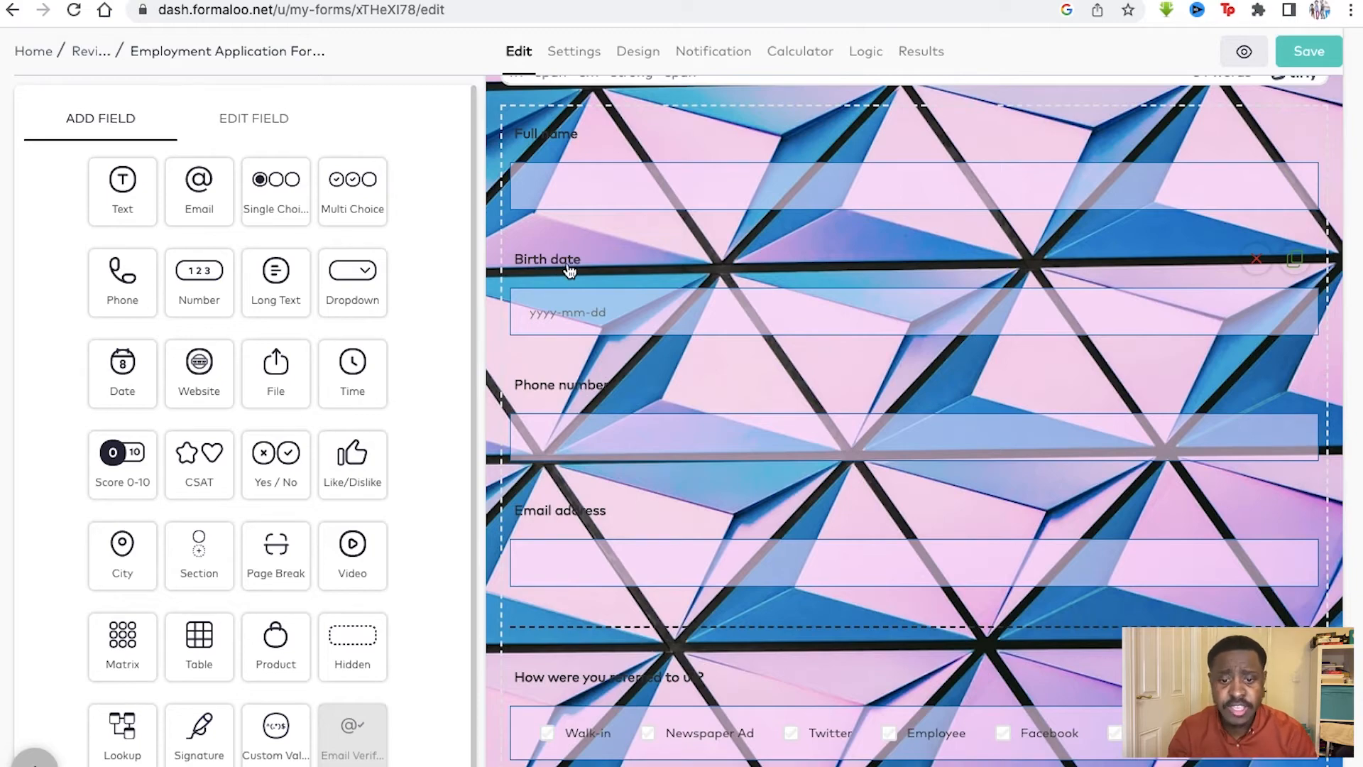
Step: Look through the form's contact, referral, resume upload, skills, training and reference fields alongside the available field types
scroll(564, 433, down, 2)
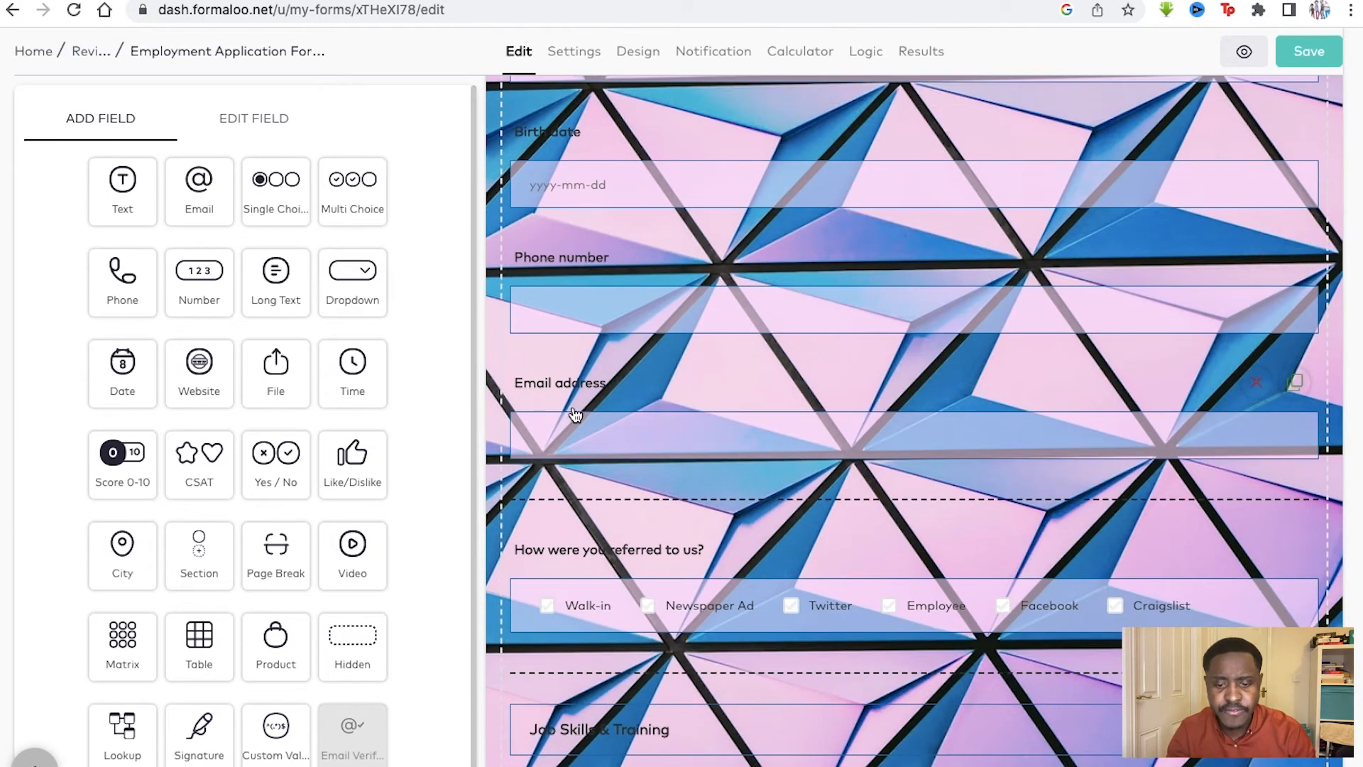
scroll(575, 414, down, 5)
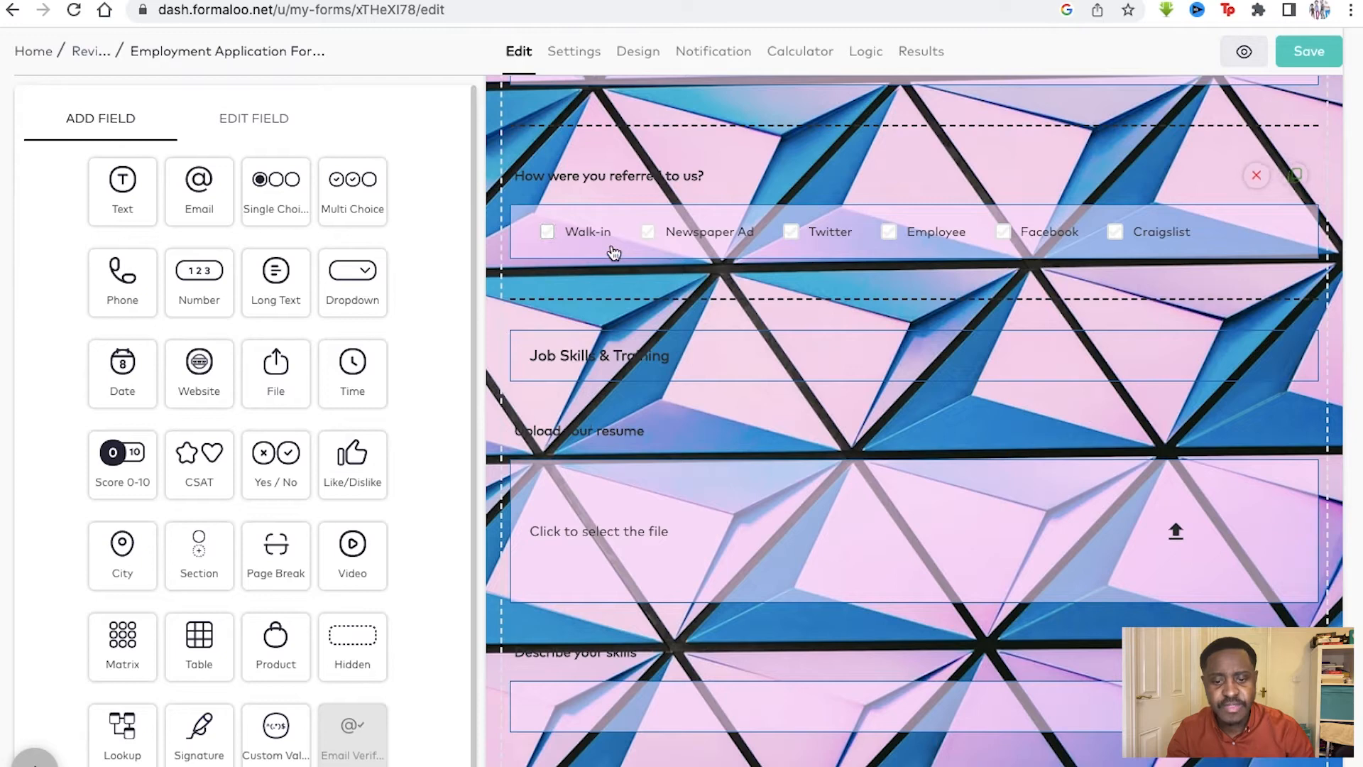
scroll(642, 358, down, 3)
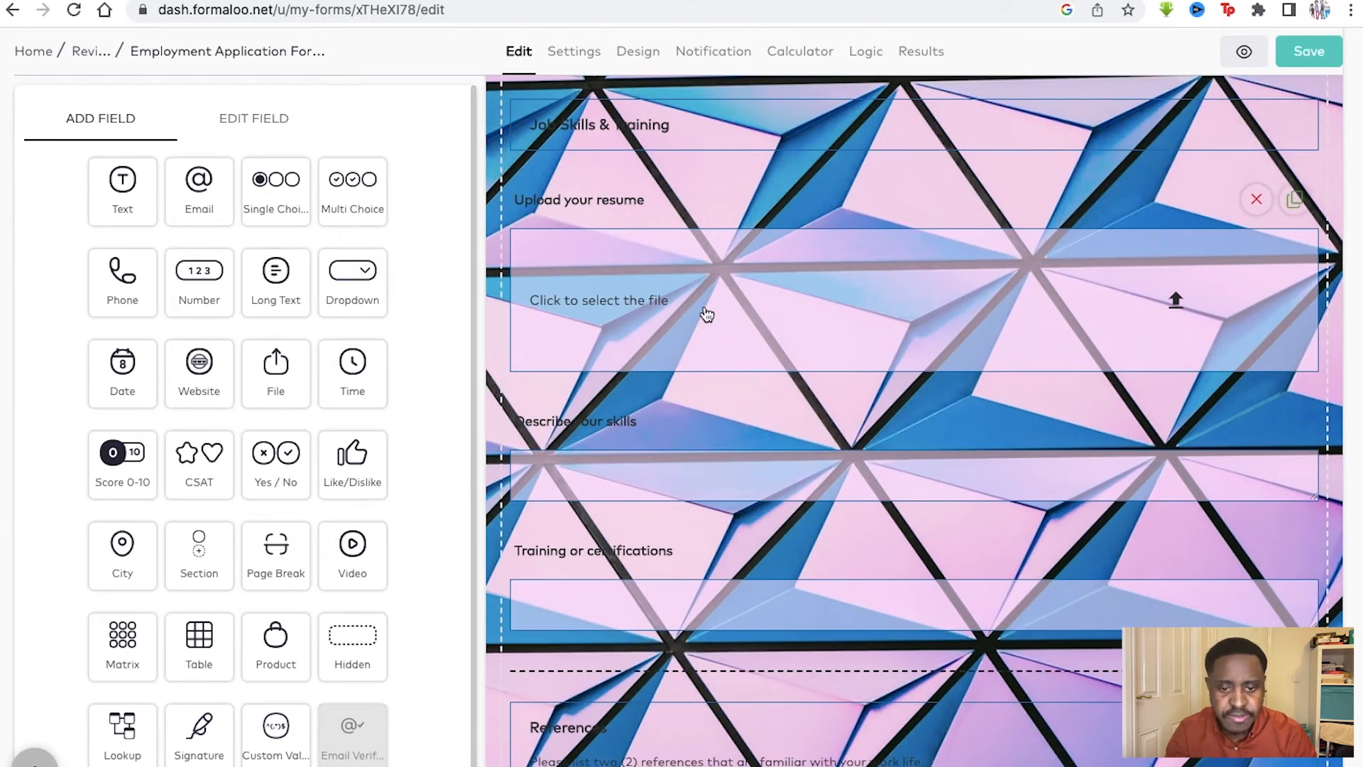
scroll(707, 313, down, 3)
scroll(647, 303, down, 1)
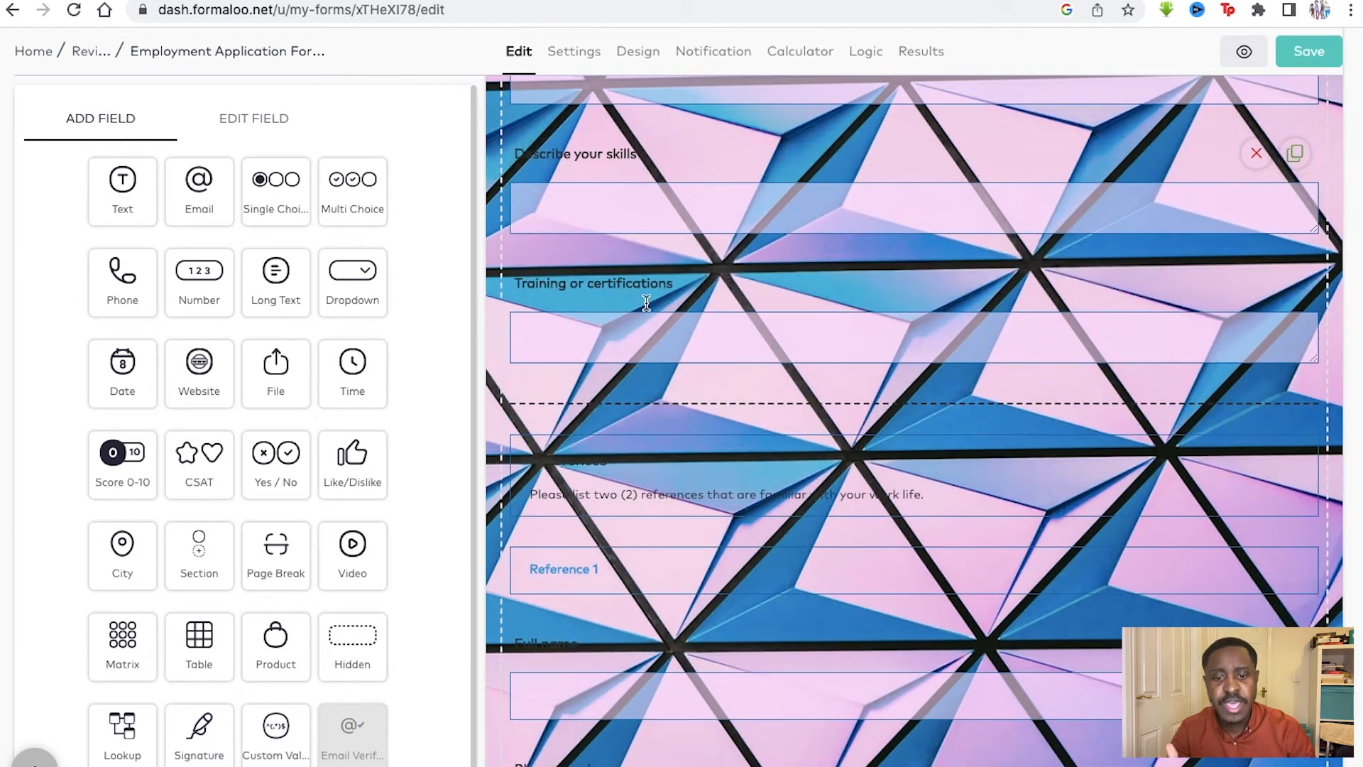
scroll(647, 307, down, 1)
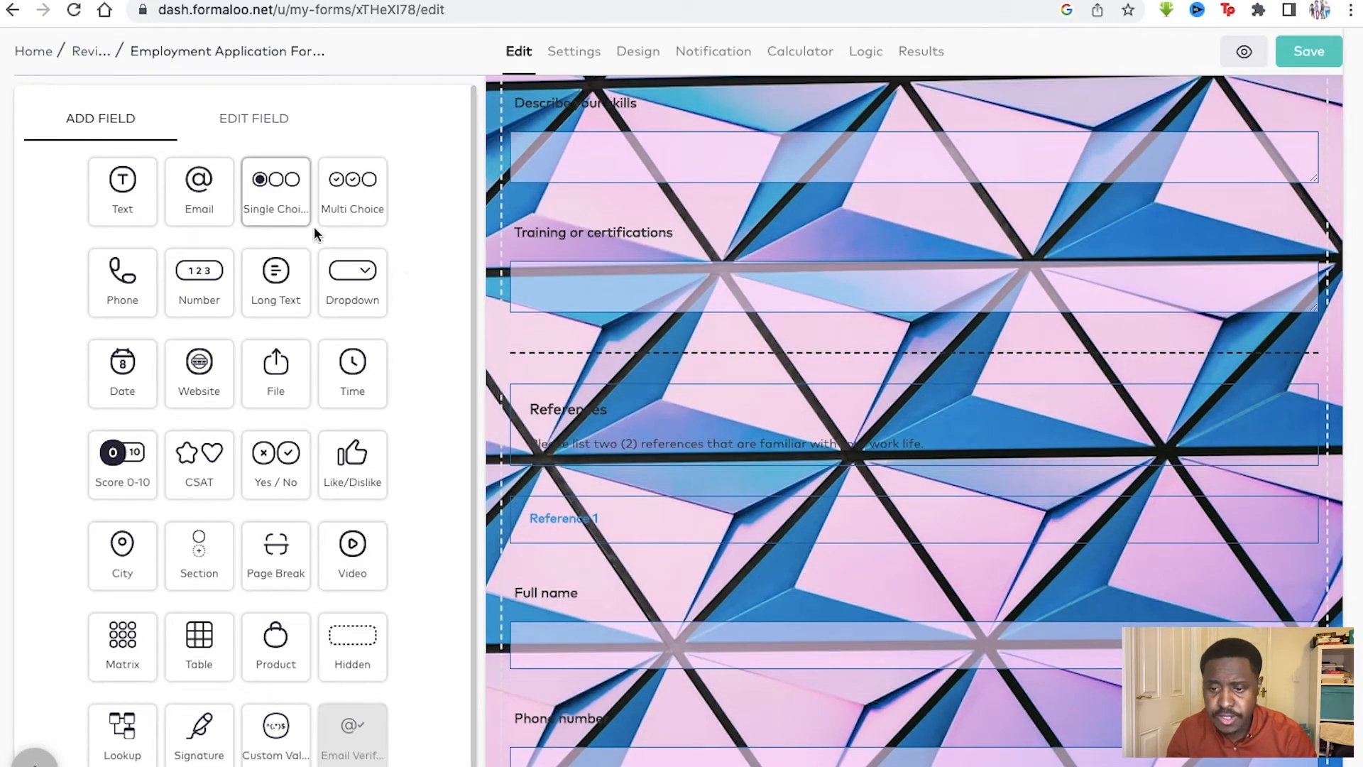
scroll(658, 264, down, 5)
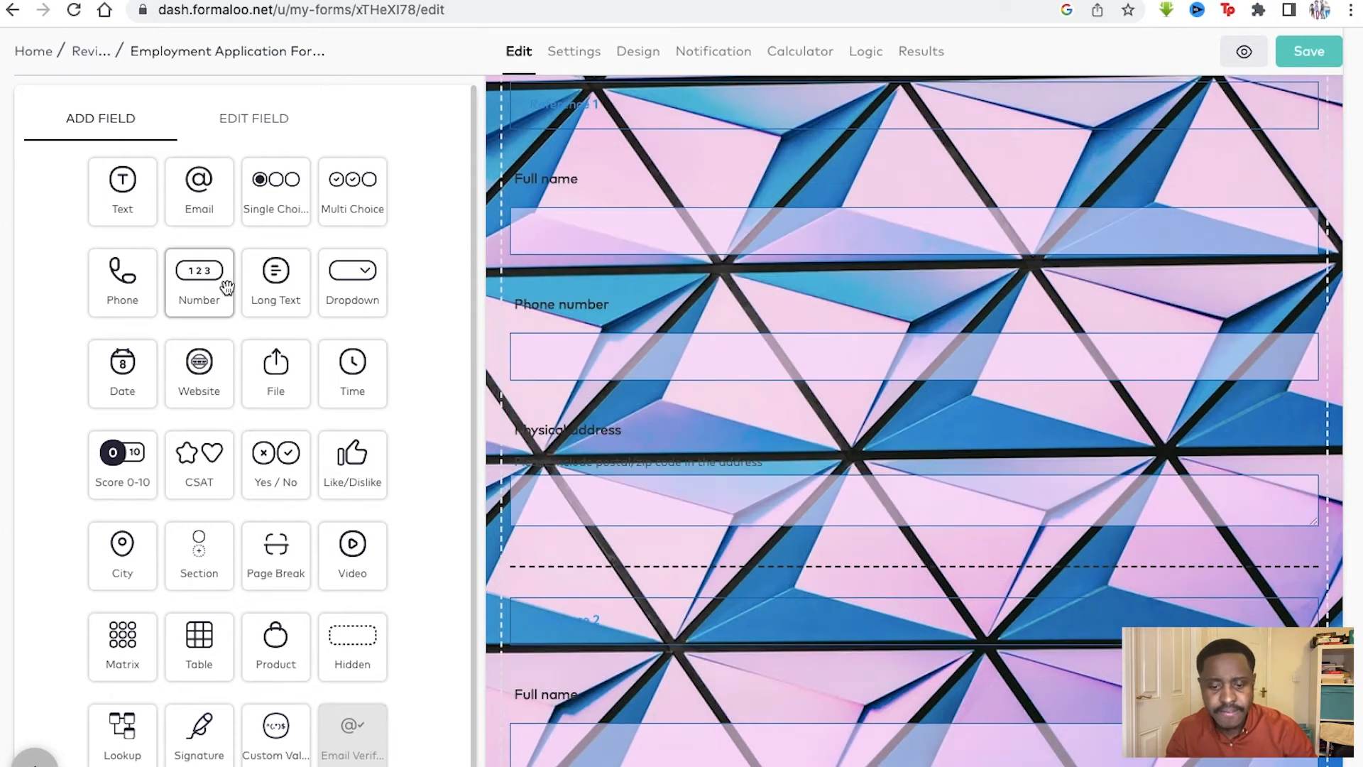
Step: Add a Number field titled Referees between the Full name and Phone number fields of Reference 1
drag(213, 276, 638, 317)
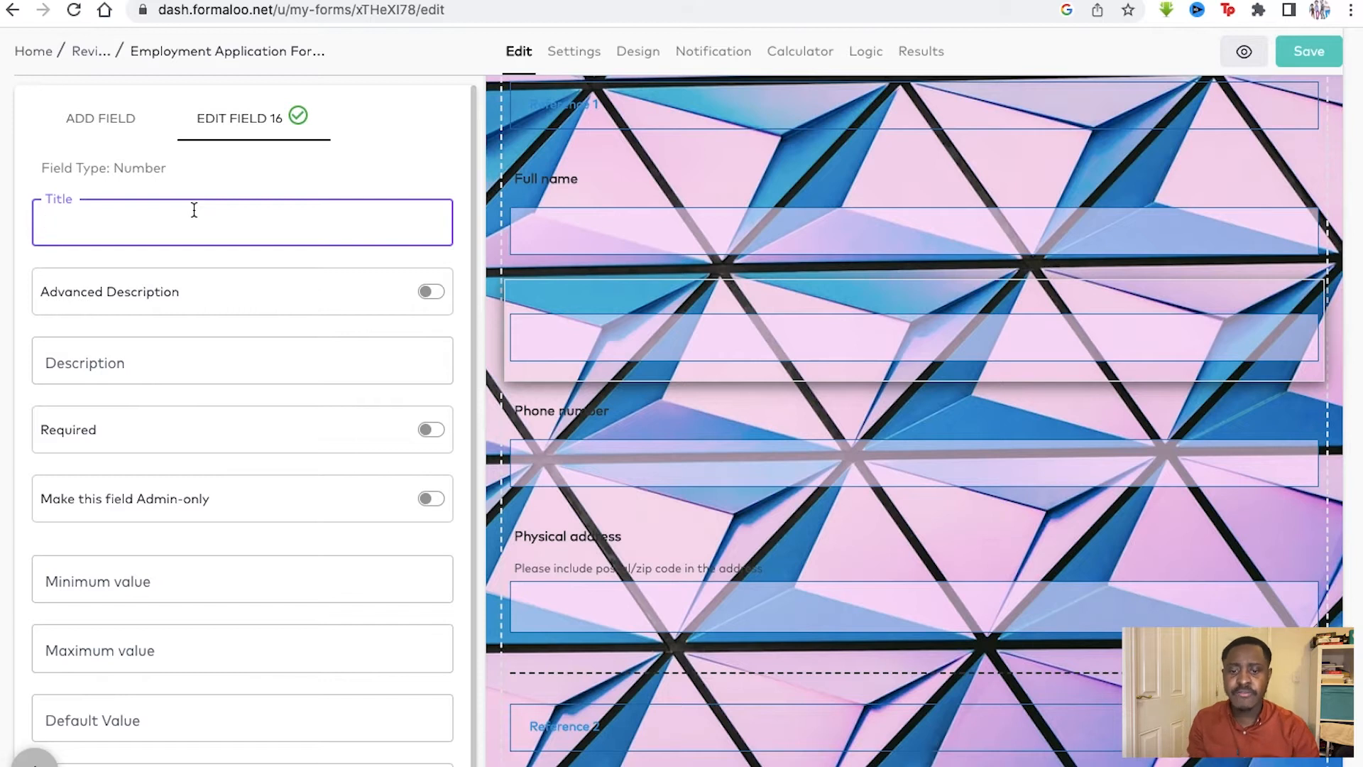
text(Referees)
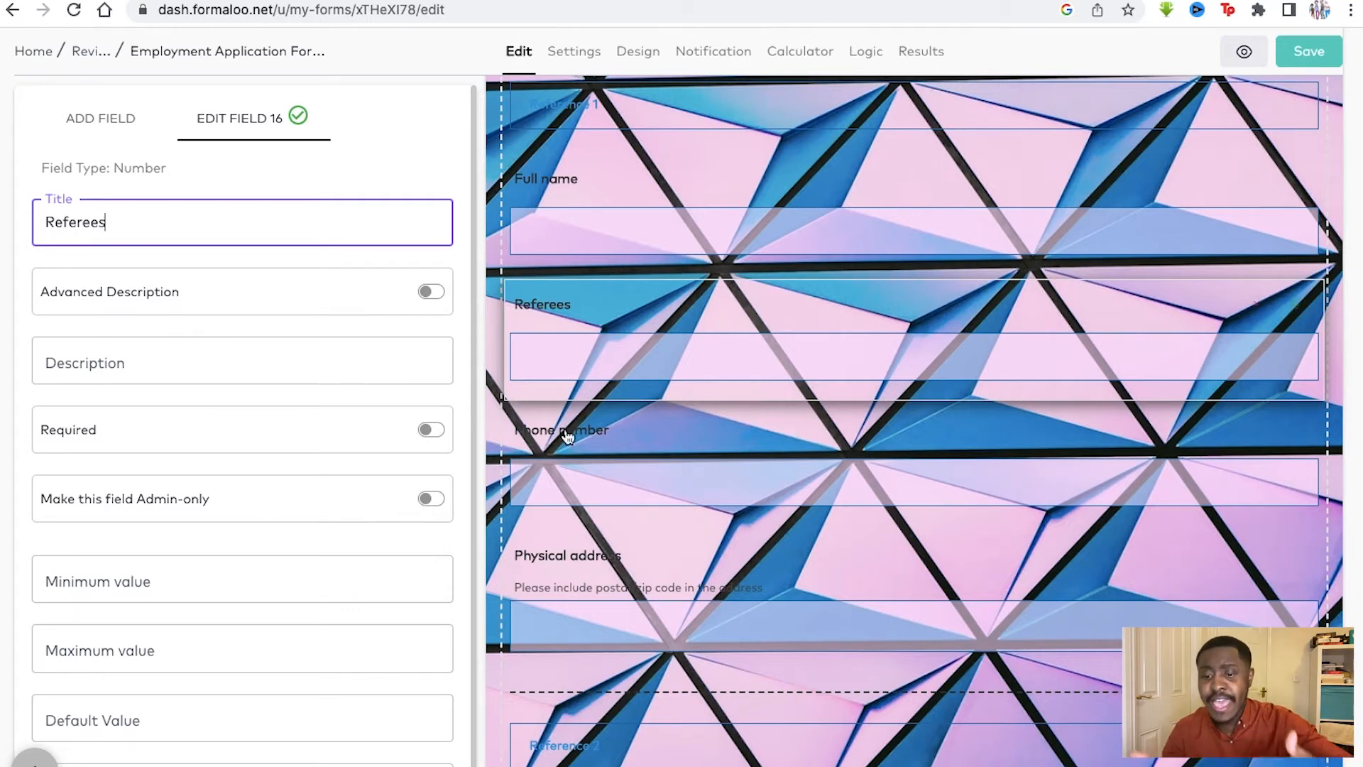
Step: Try the Admin-only option on and off for the Referees field, and review its minimum, maximum and default value settings
click(431, 499)
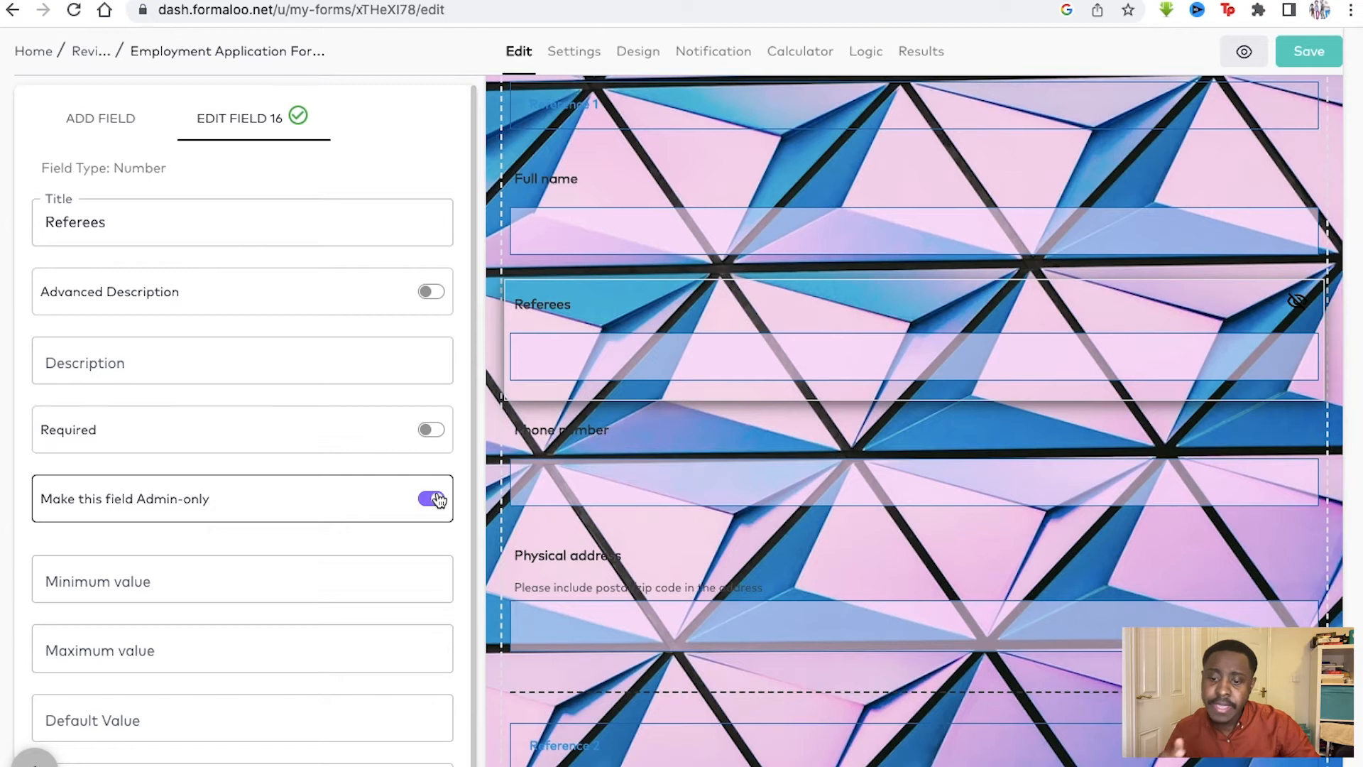
click(431, 499)
scroll(429, 566, down, 1)
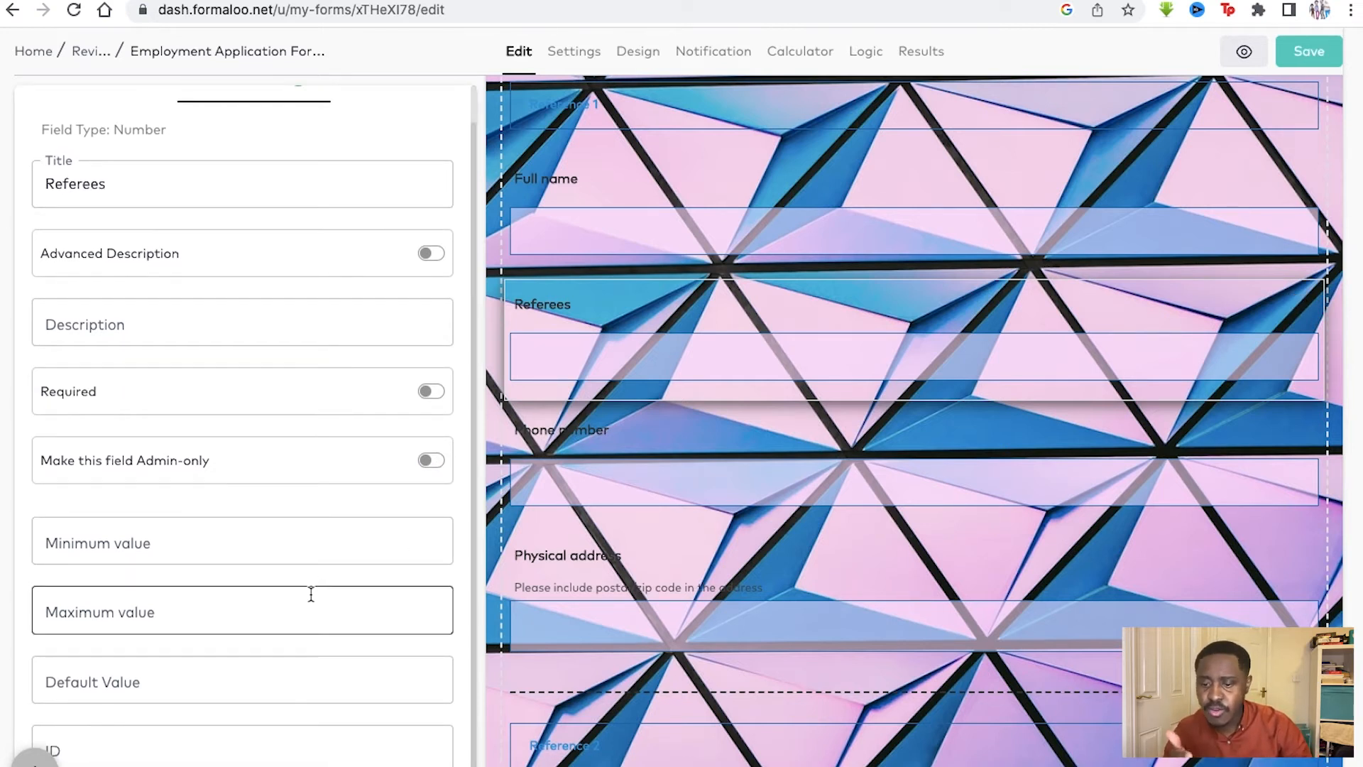
scroll(311, 594, up, 1)
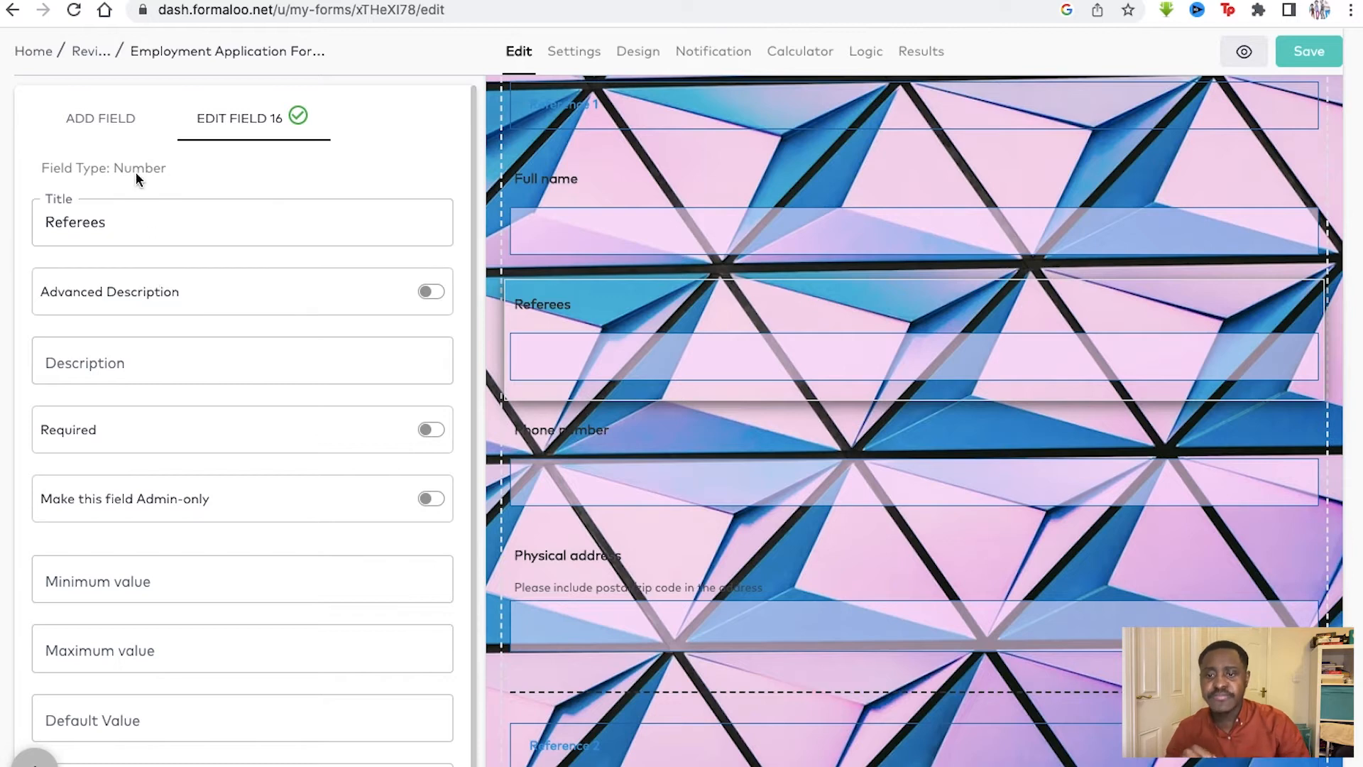
Step: Return to the addable field types and insert a Table field between Phone number and Physical address in Reference 1
click(135, 132)
scroll(211, 404, down, 1)
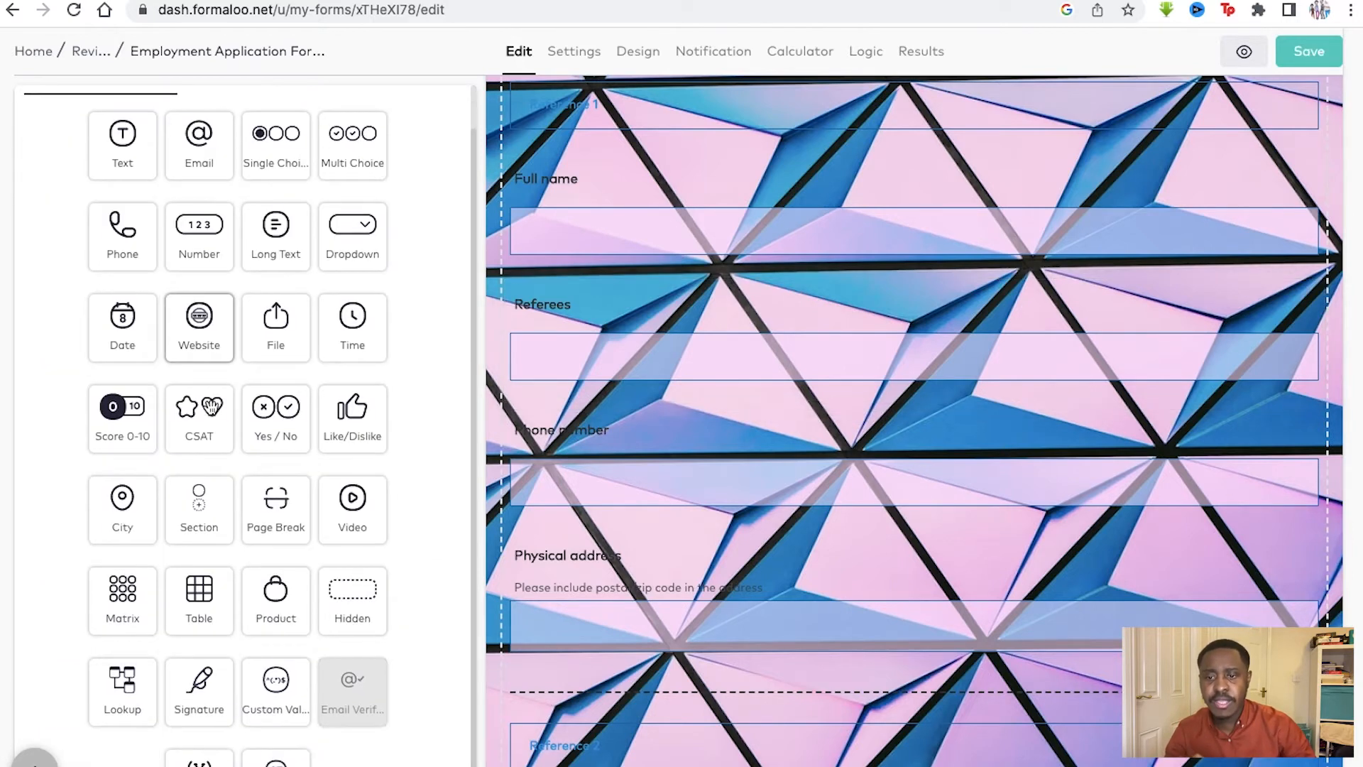
drag(201, 587, 710, 493)
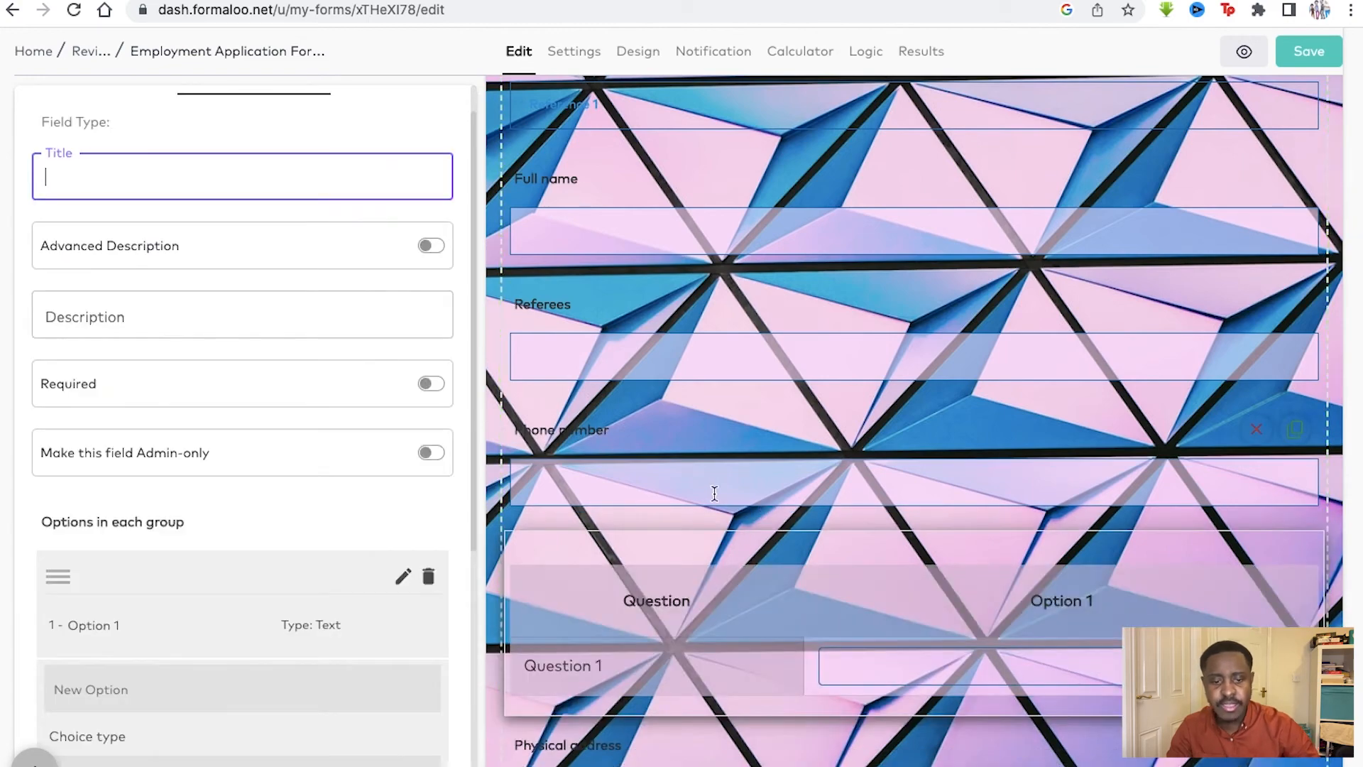
scroll(785, 572, down, 2)
scroll(789, 497, down, 2)
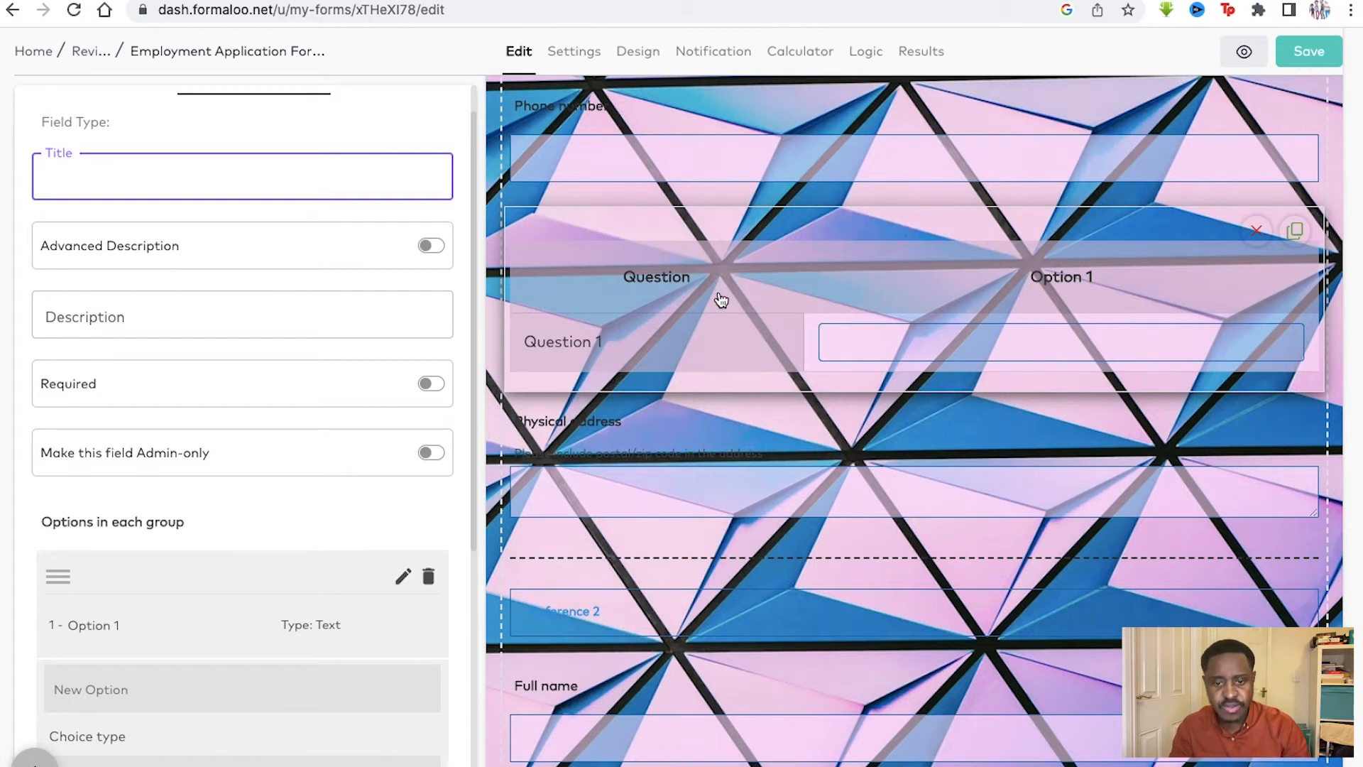
click(849, 341)
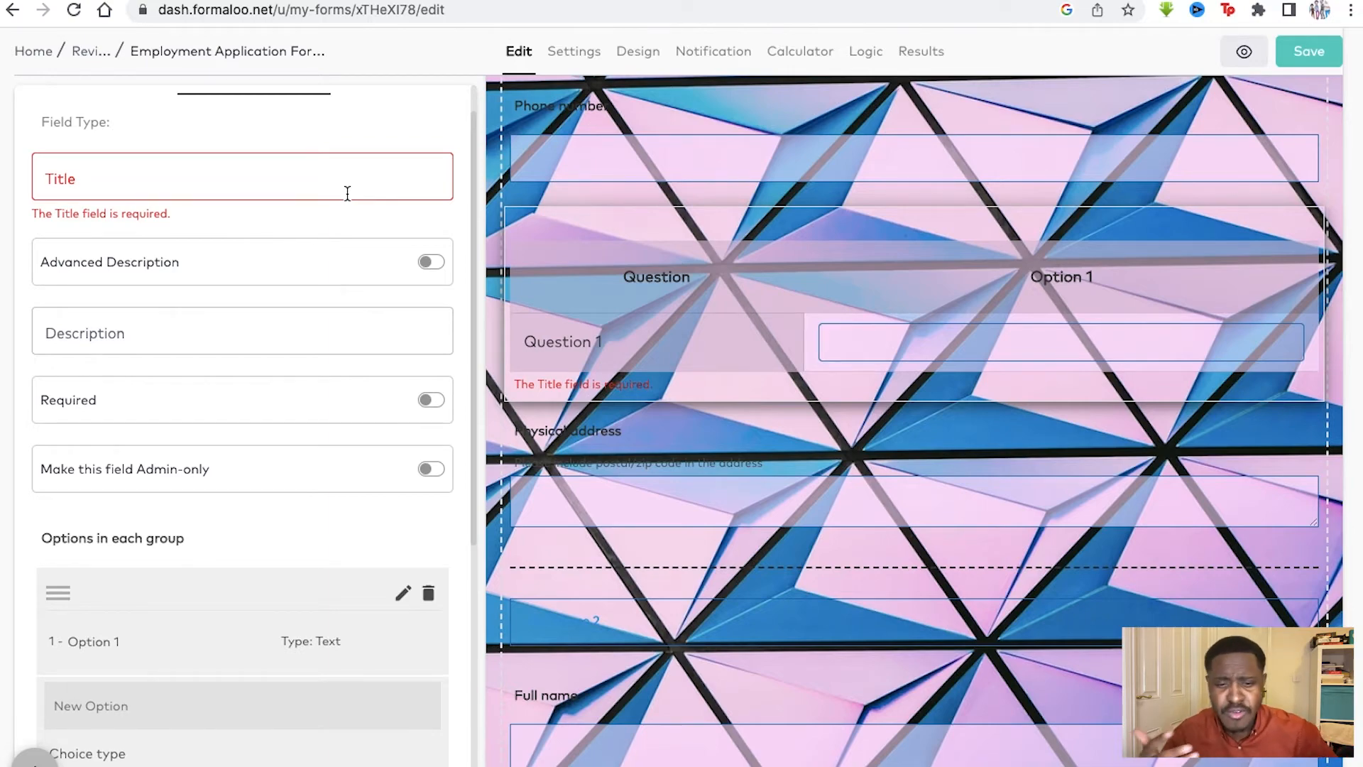
Step: Look through the form's other fields, examine the table field's options, choice types and groups, and return to the addable field types
scroll(534, 387, down, 10)
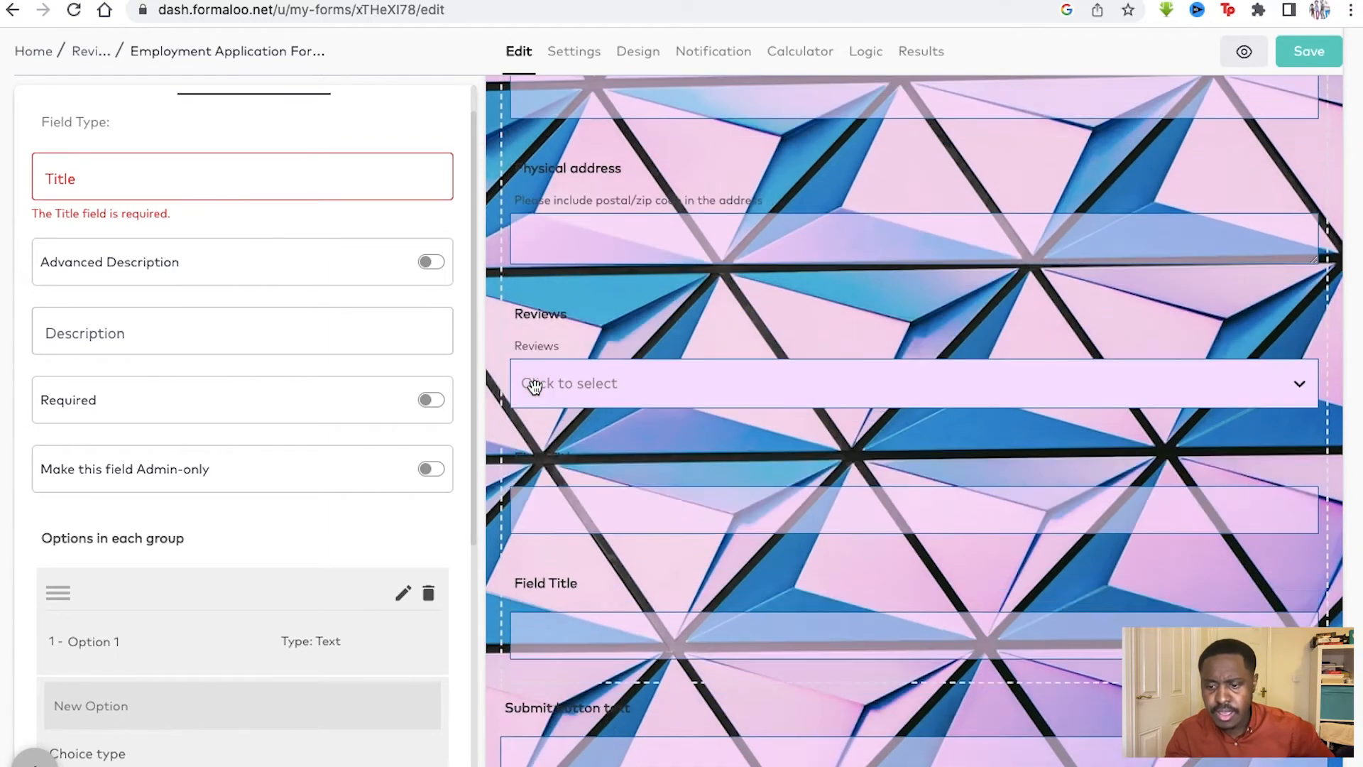
scroll(534, 387, up, 10)
scroll(534, 387, down, 5)
scroll(535, 387, up, 3)
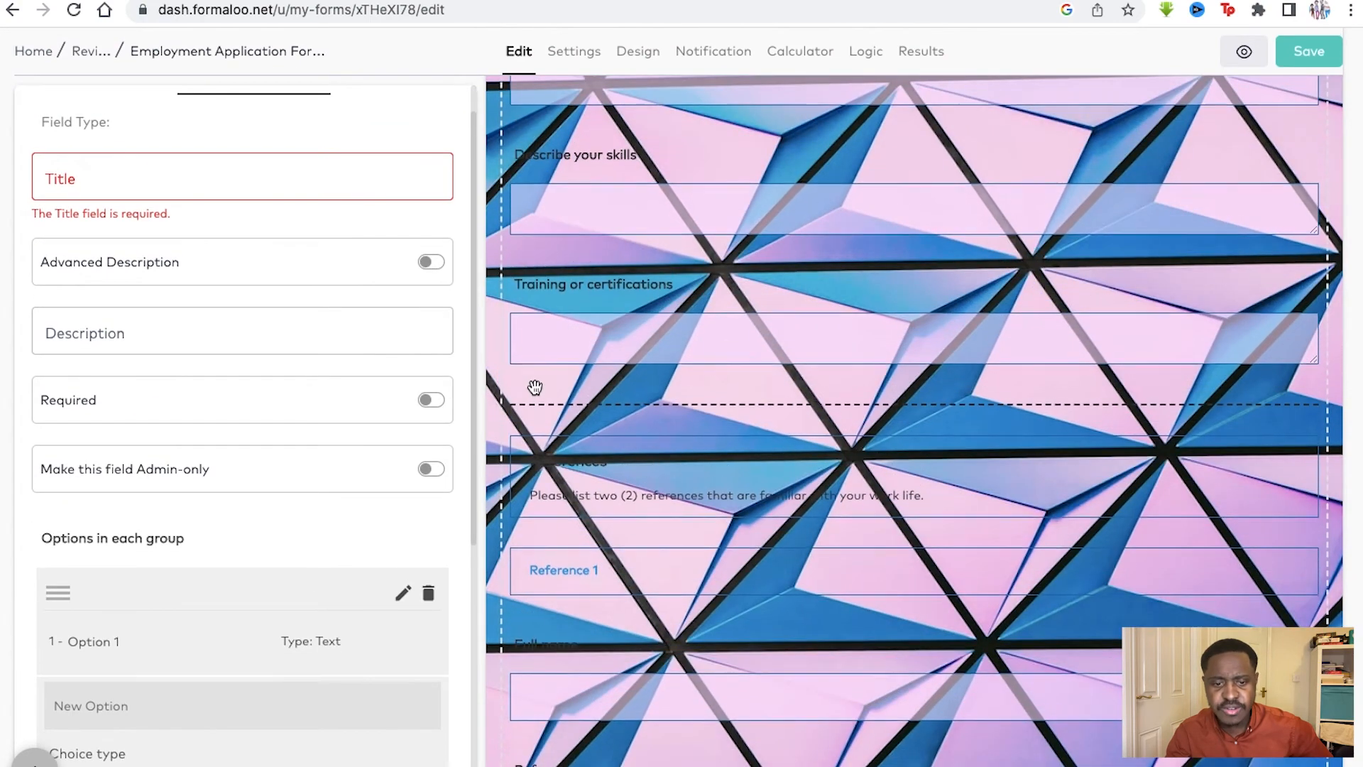
scroll(535, 387, up, 2)
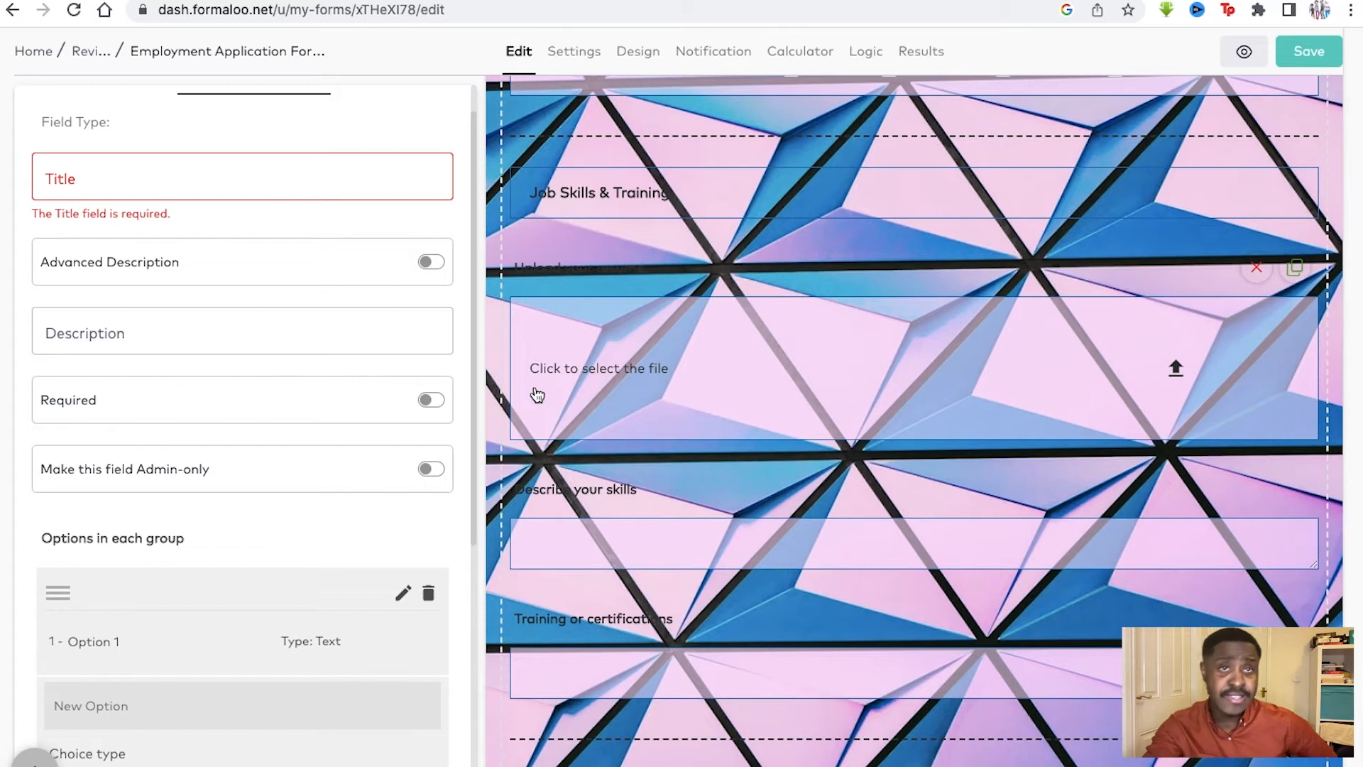
scroll(252, 544, down, 7)
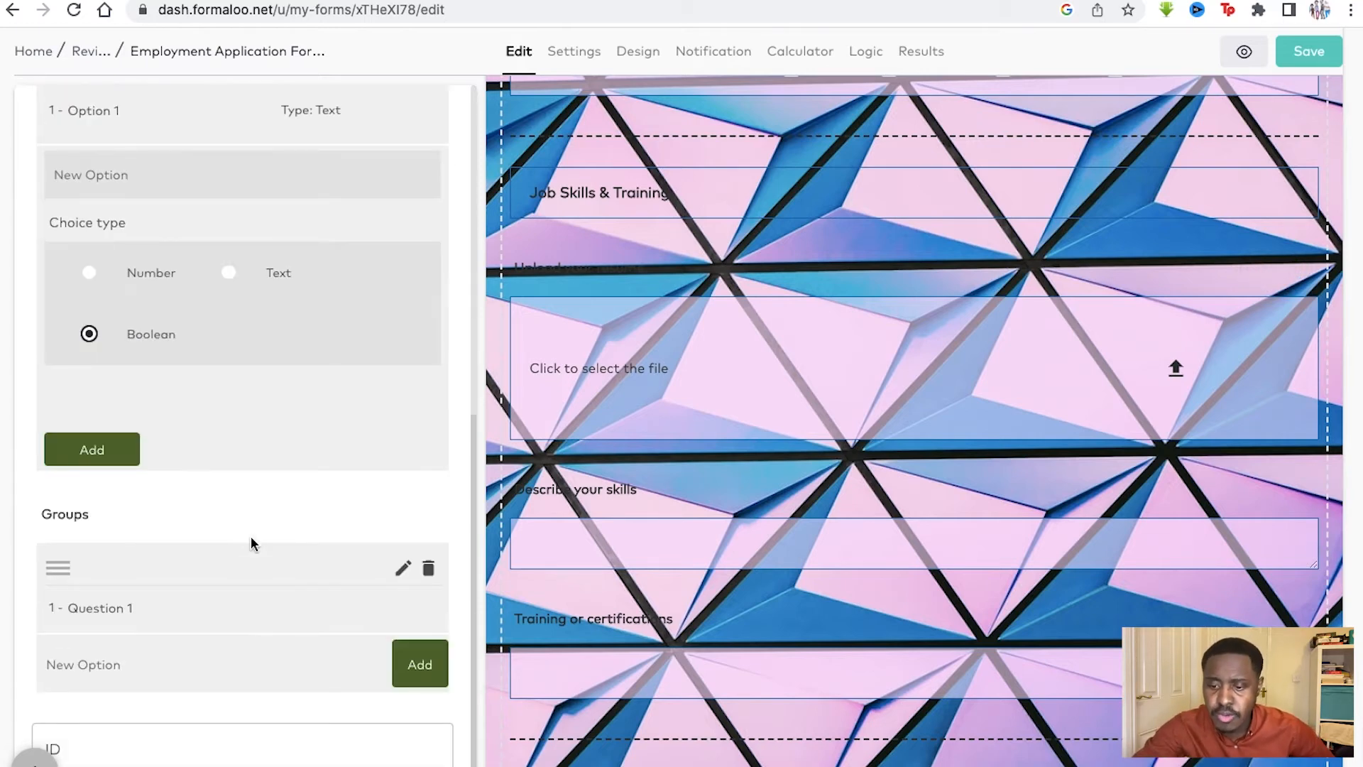
scroll(155, 358, up, 2)
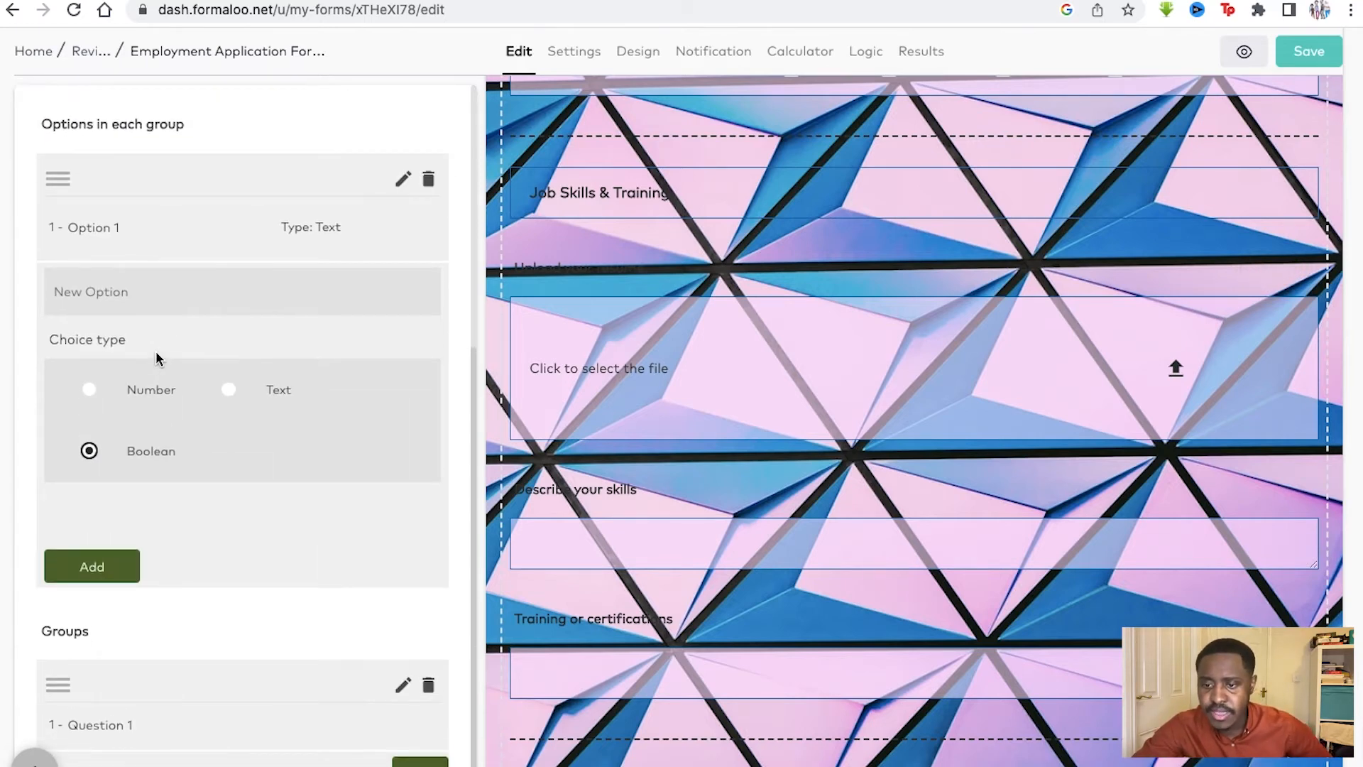
scroll(149, 483, down, 2)
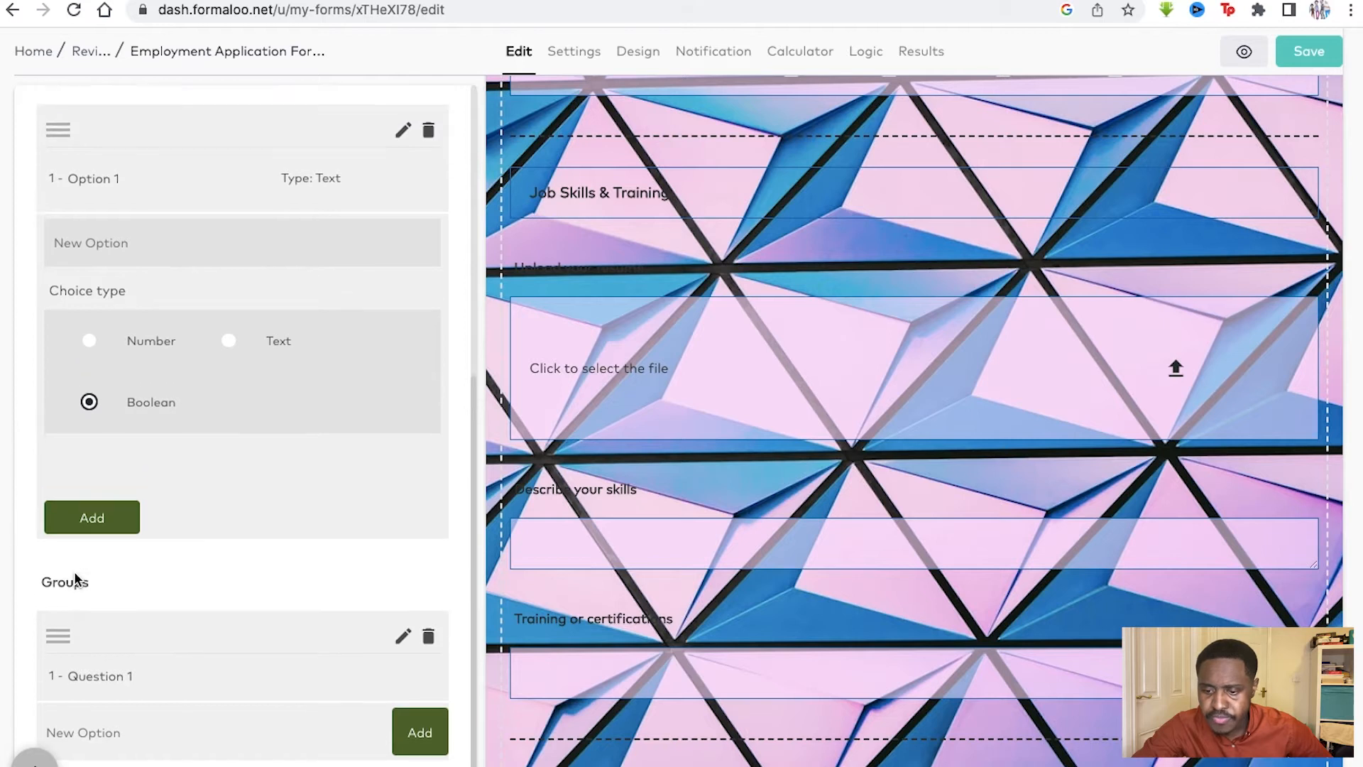
scroll(76, 579, up, 4)
scroll(180, 453, up, 5)
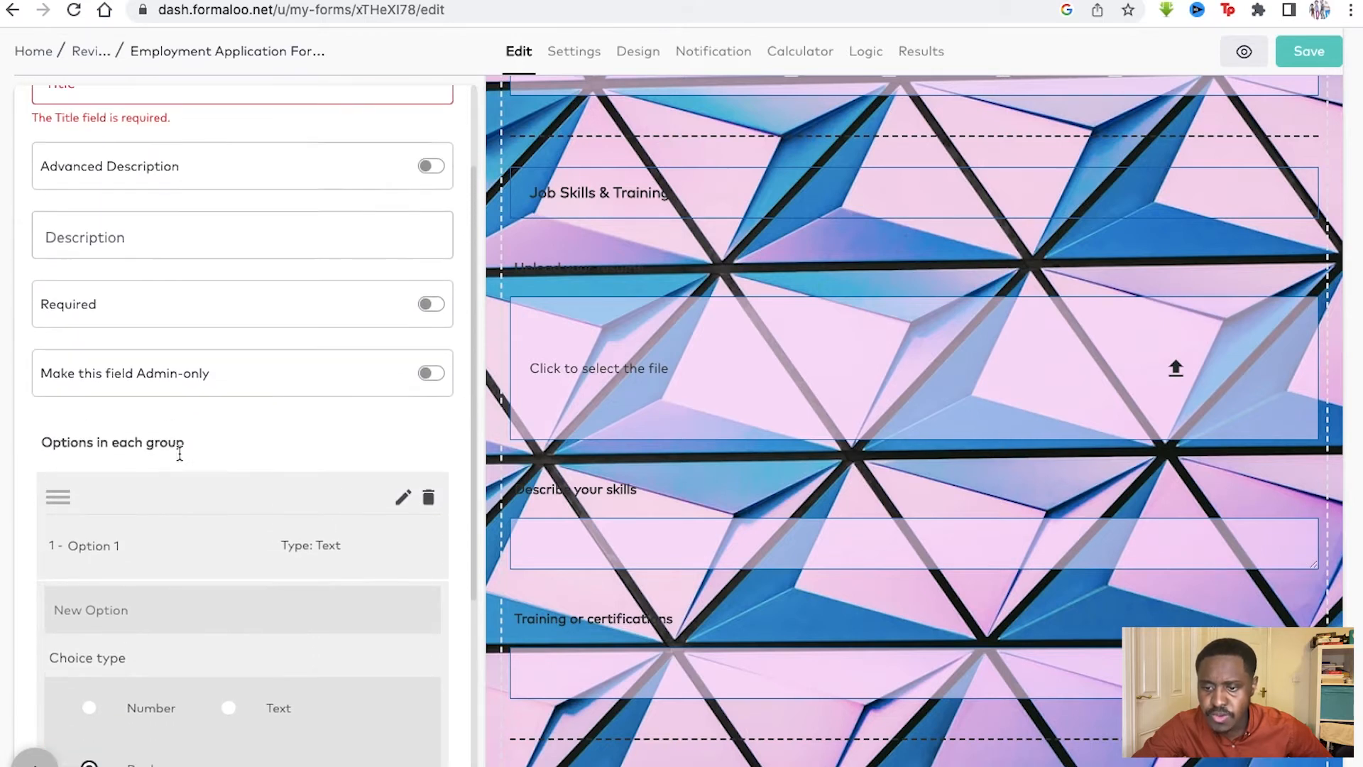
click(106, 124)
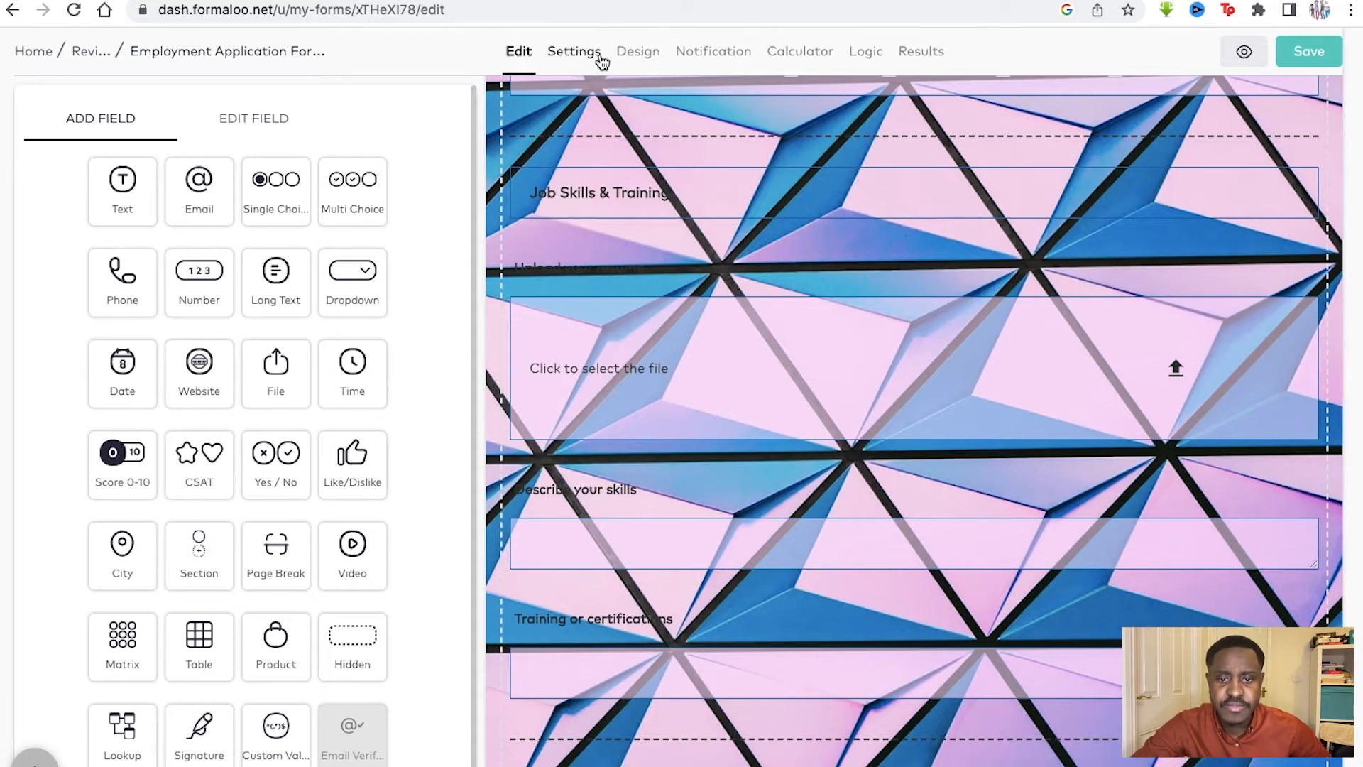
Step: Review the form's general settings, from address, category and active dates to redirect URL, timer, max responses and payment, and open its design options
click(600, 57)
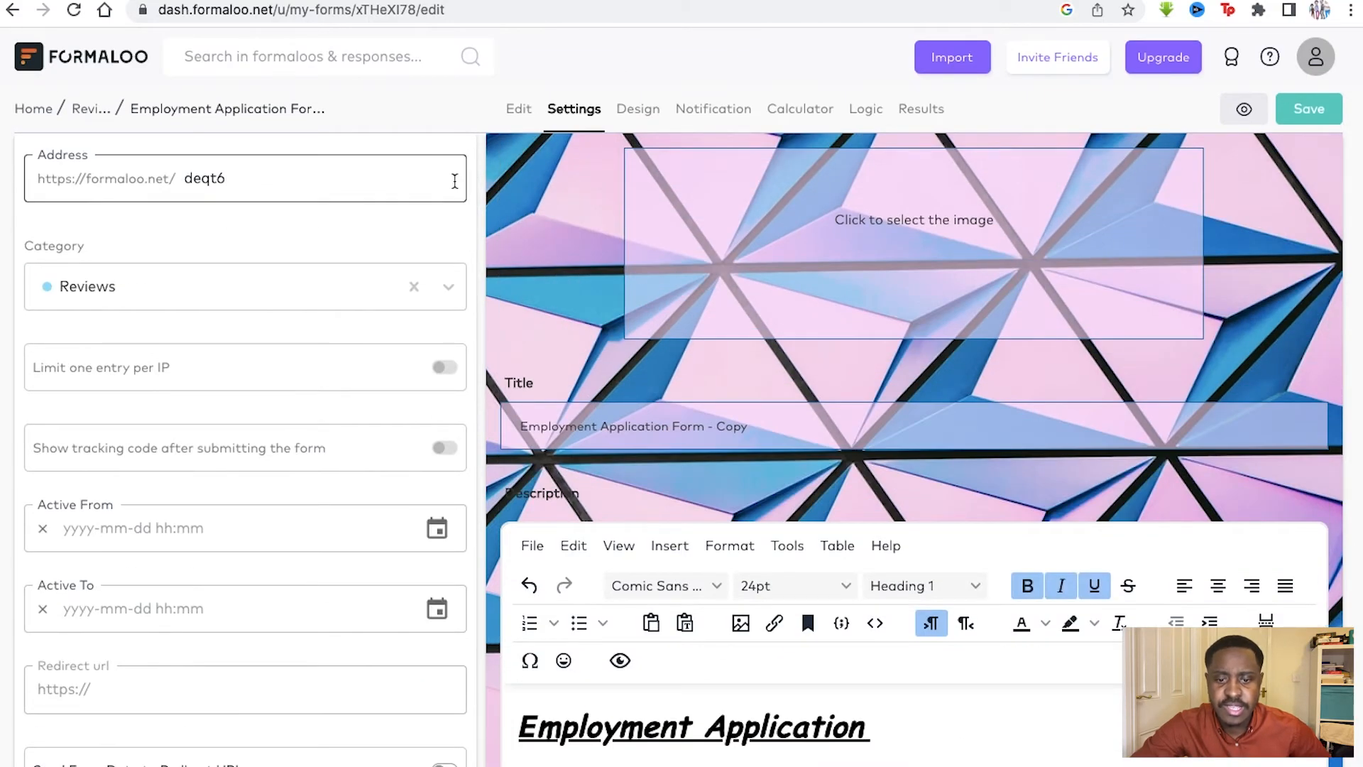
scroll(314, 359, down, 5)
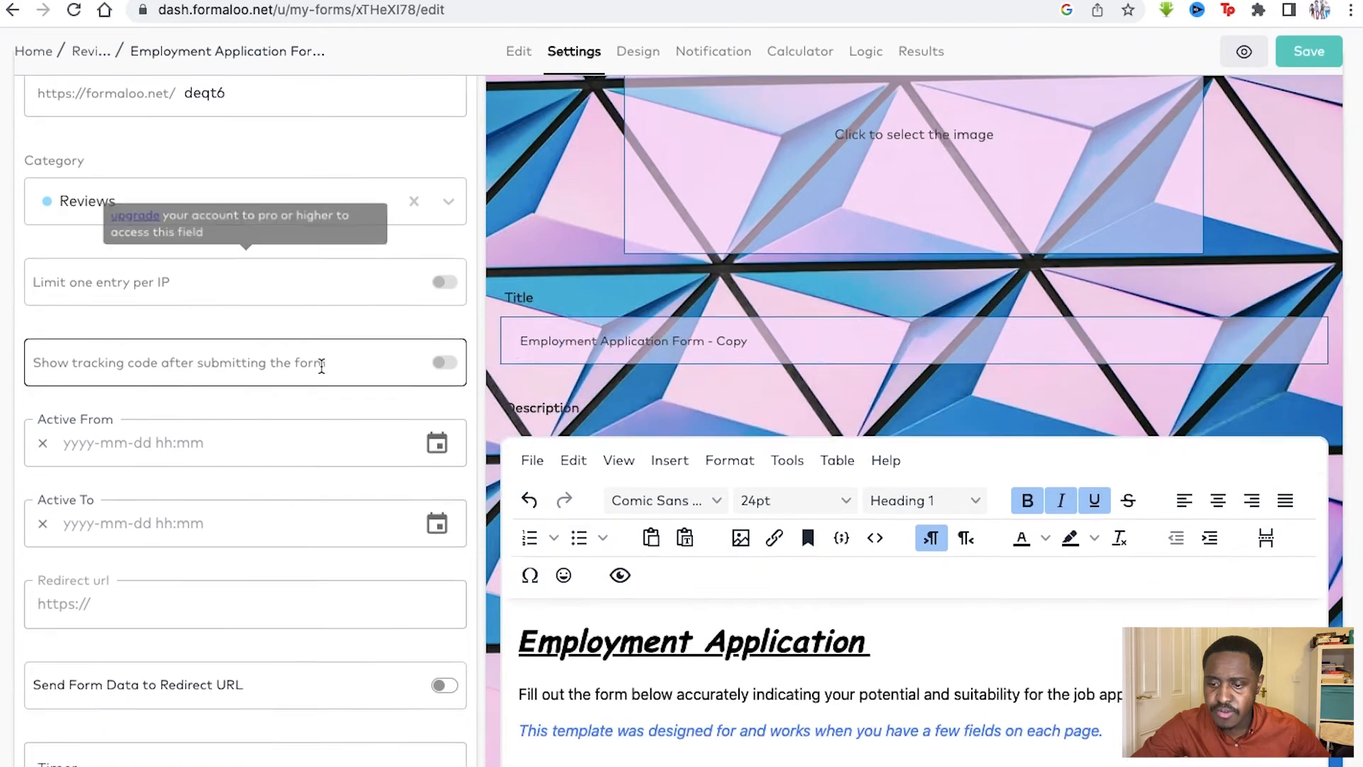
scroll(275, 395, down, 2)
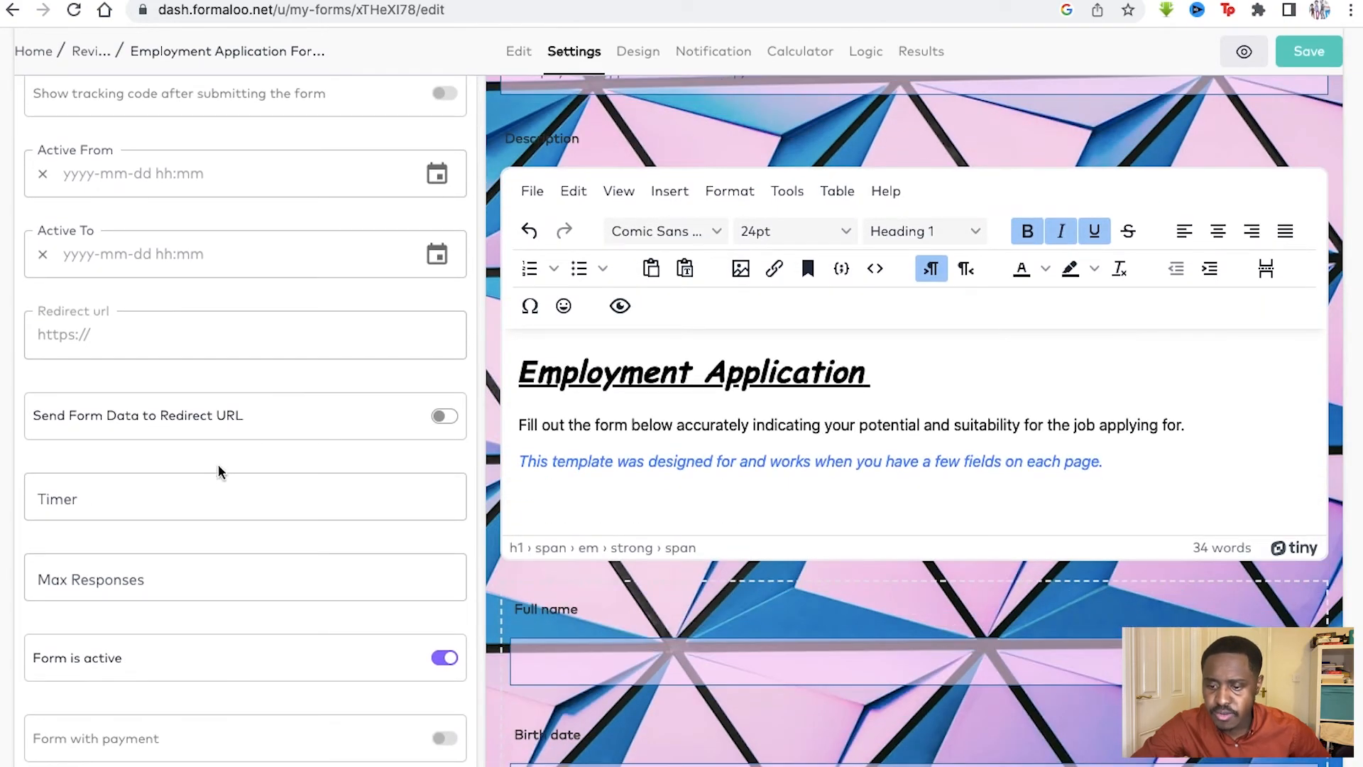
scroll(232, 584, down, 3)
scroll(231, 583, up, 1)
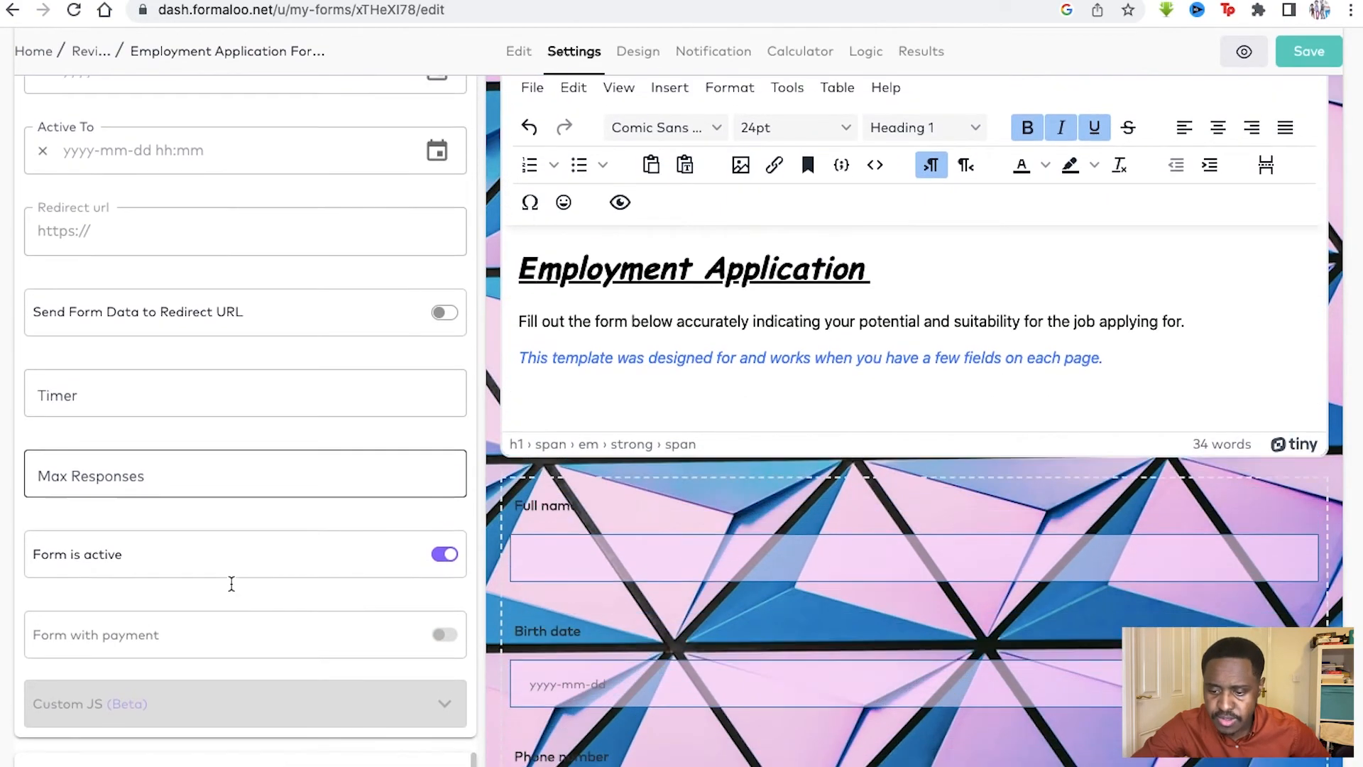
scroll(231, 583, down, 2)
scroll(231, 583, up, 9)
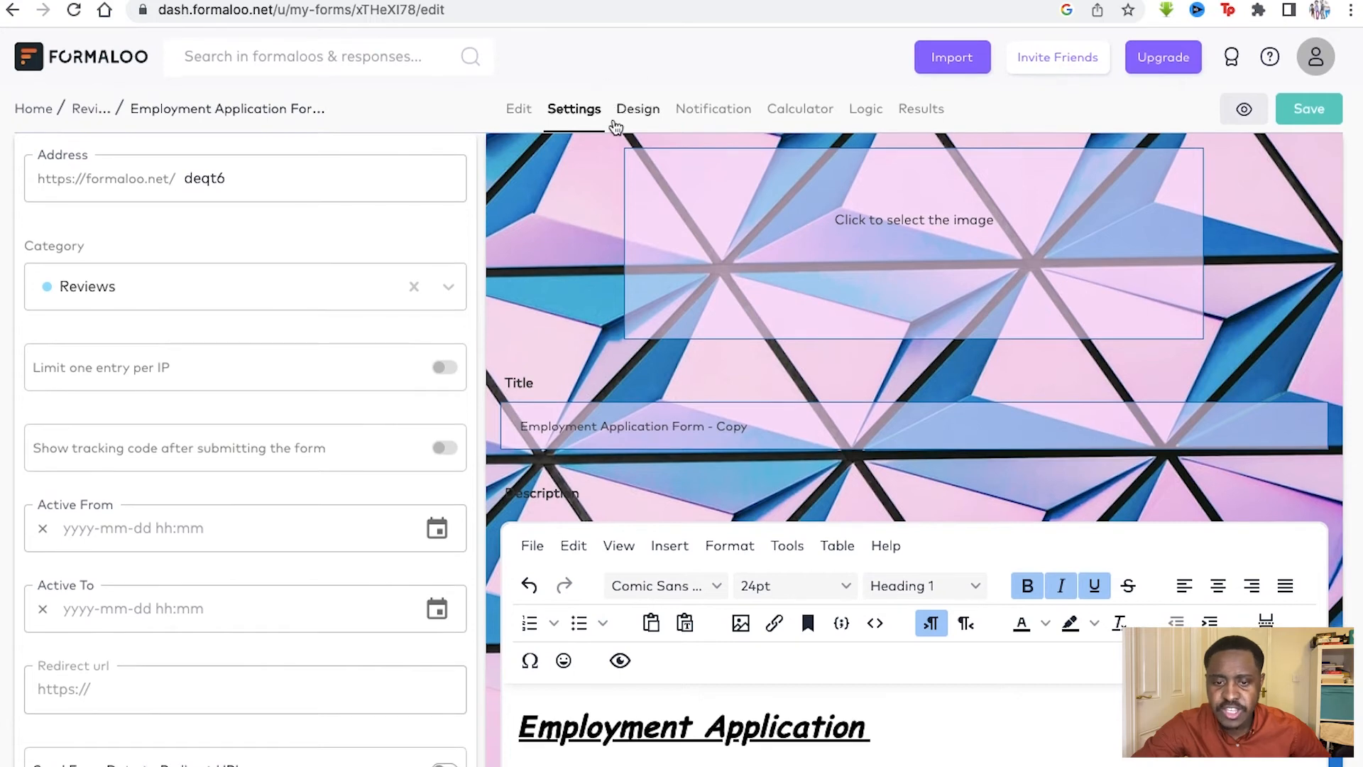
click(616, 125)
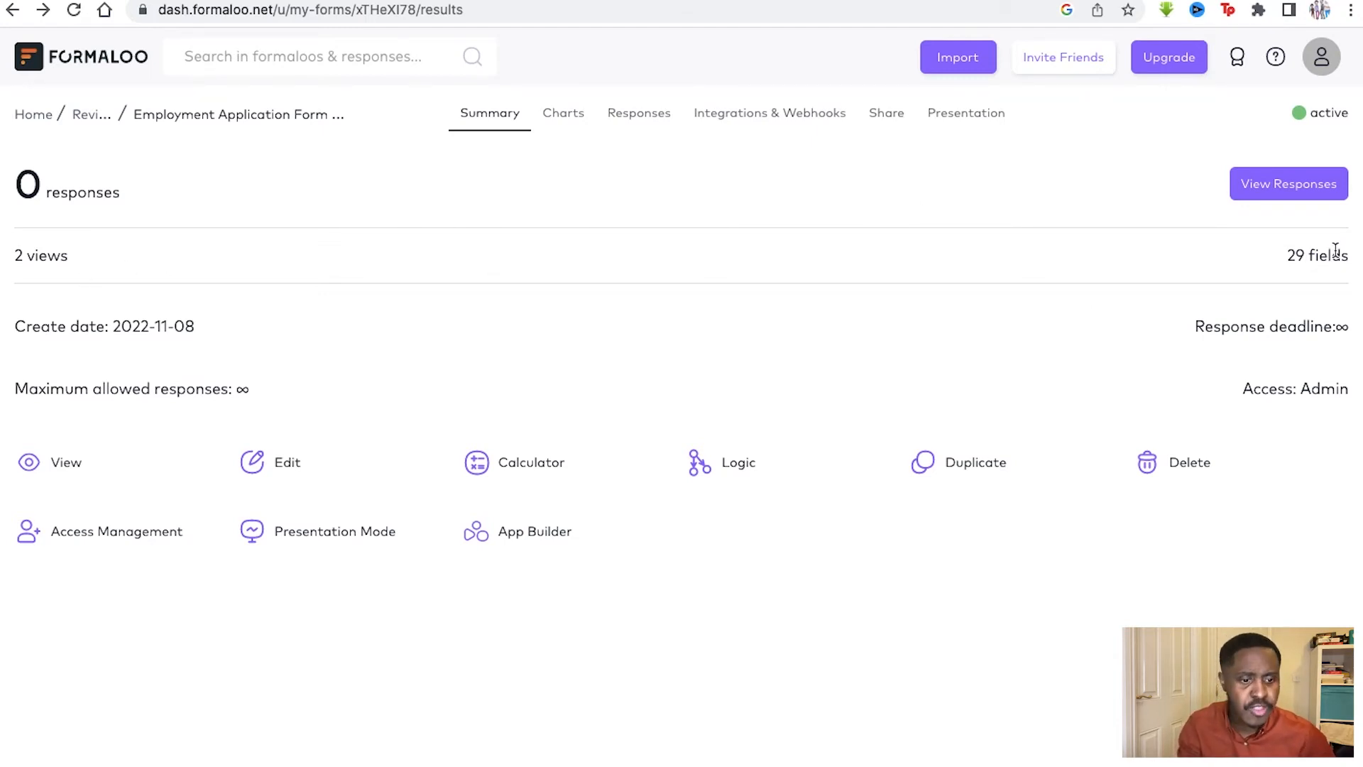
Step: Examine the form's results charts, covering views over time, referral sources and reviews
click(545, 112)
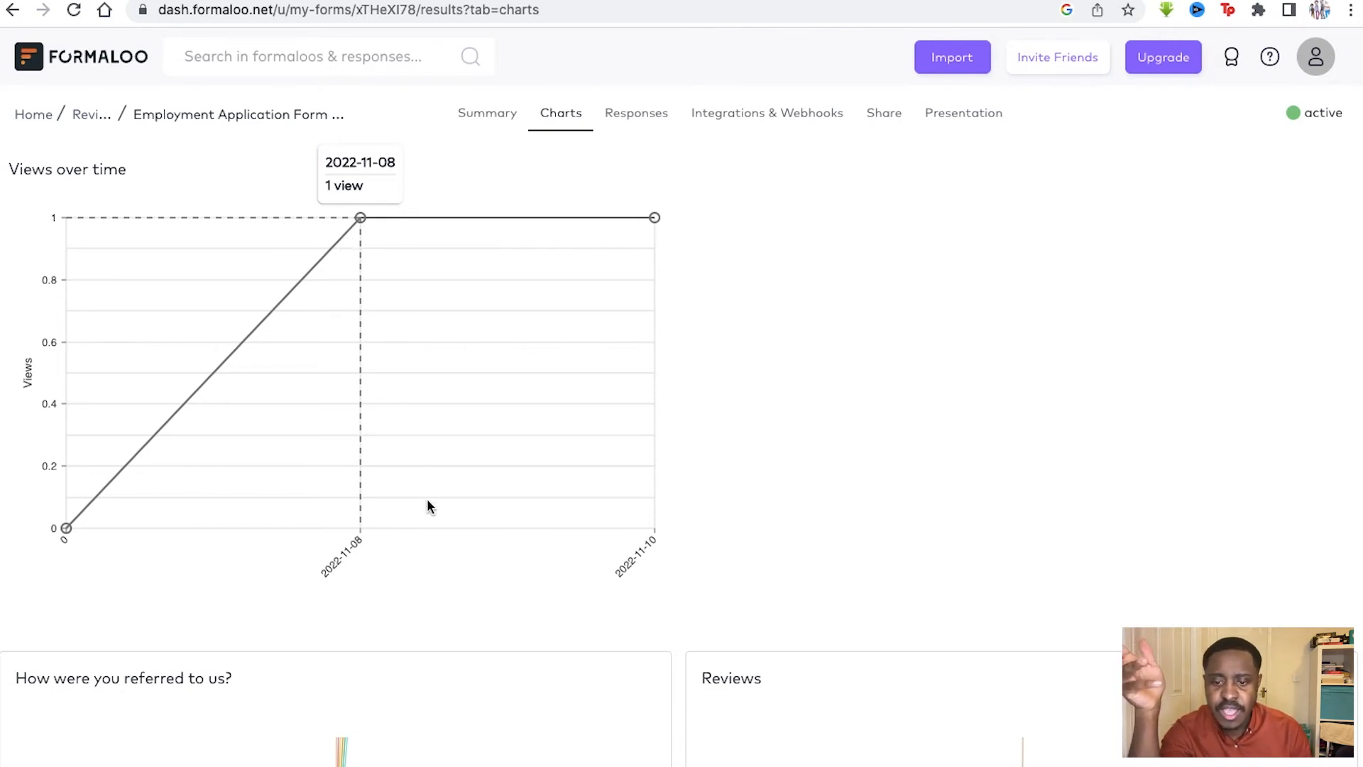
scroll(573, 506, down, 1)
scroll(573, 512, down, 4)
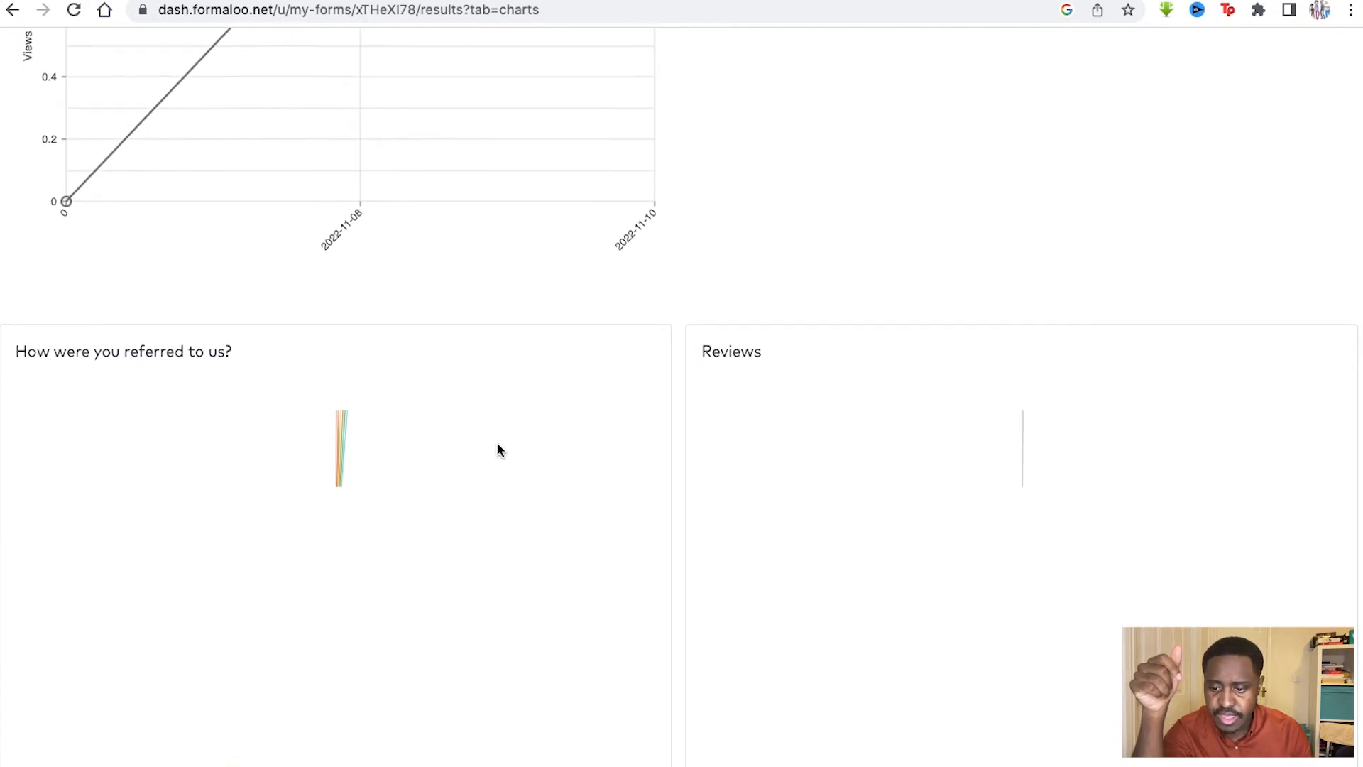
scroll(451, 458, down, 1)
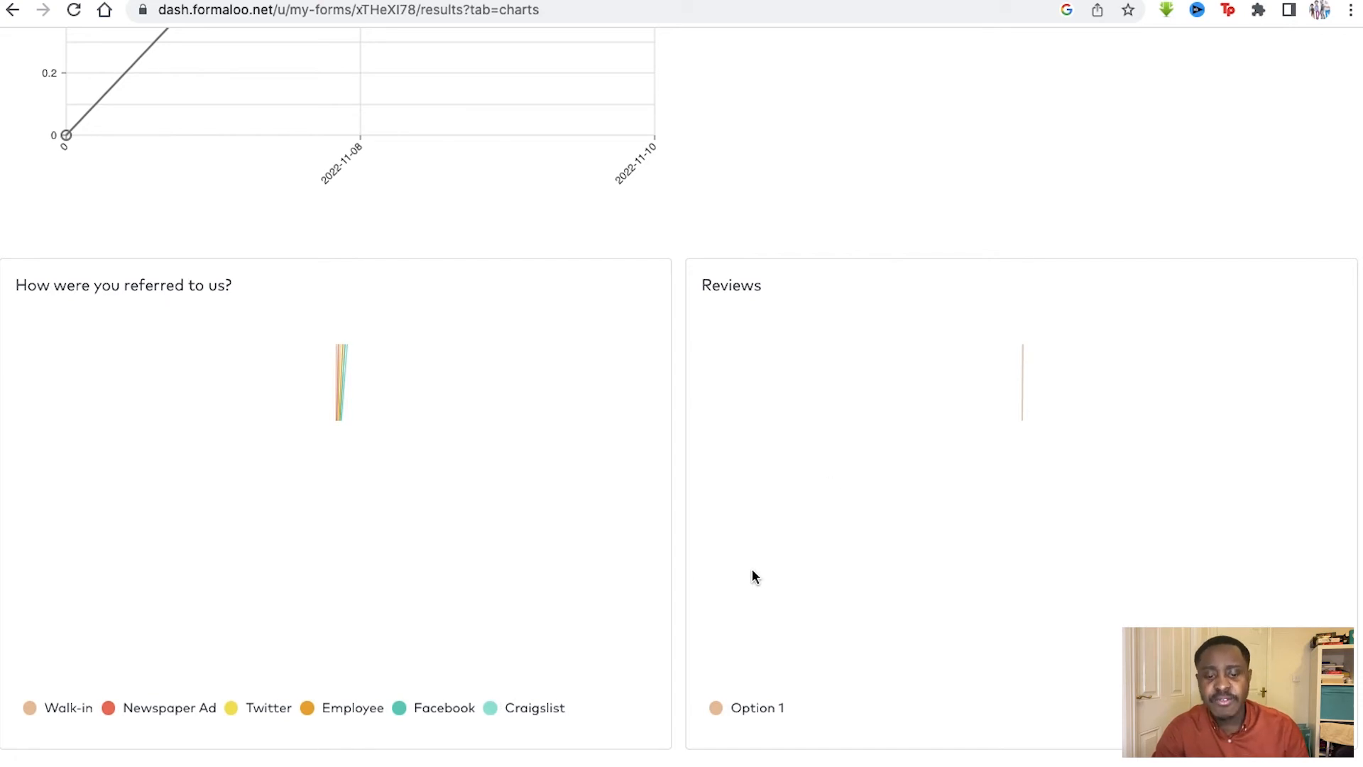
scroll(862, 461, up, 6)
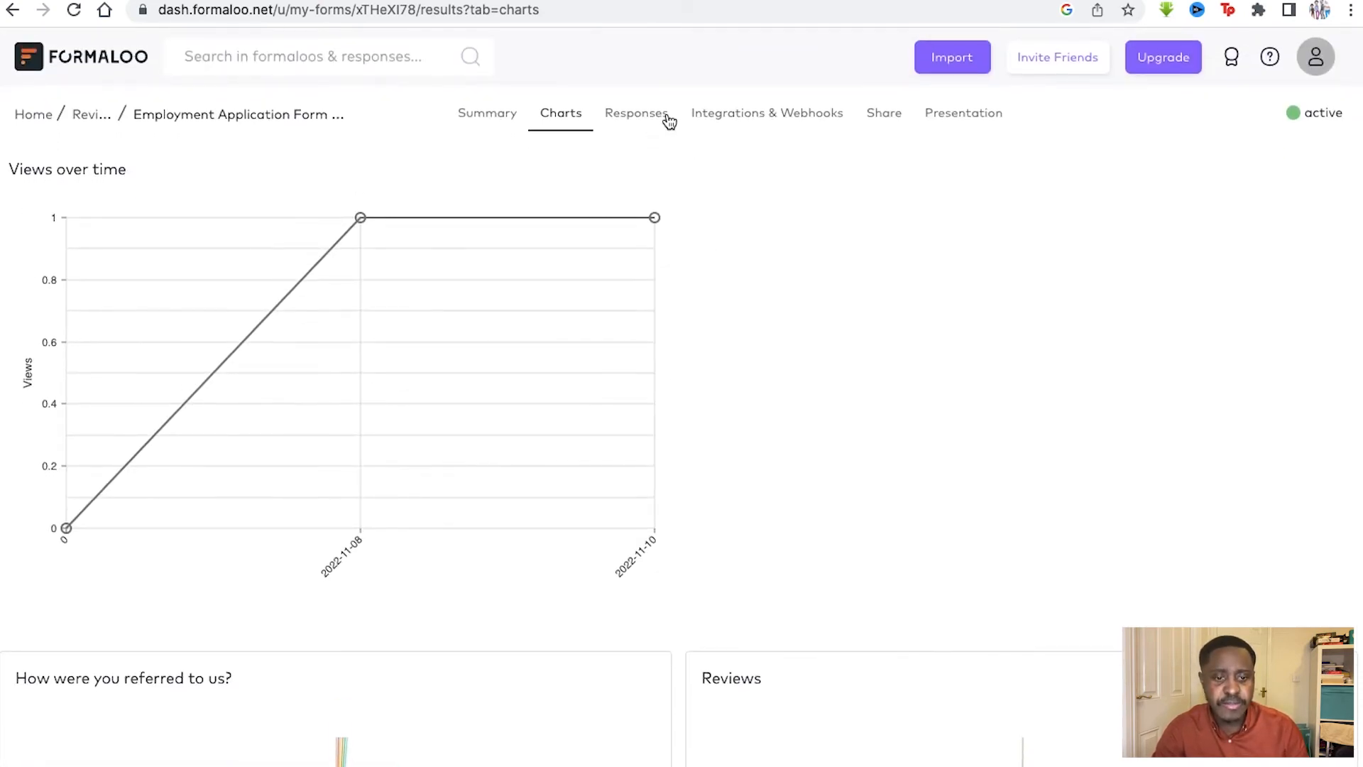
Step: View the form's responses table and look through its available integrations, including Pabbly, Google Sheets, Slack, Trello and Mailchimp
click(659, 115)
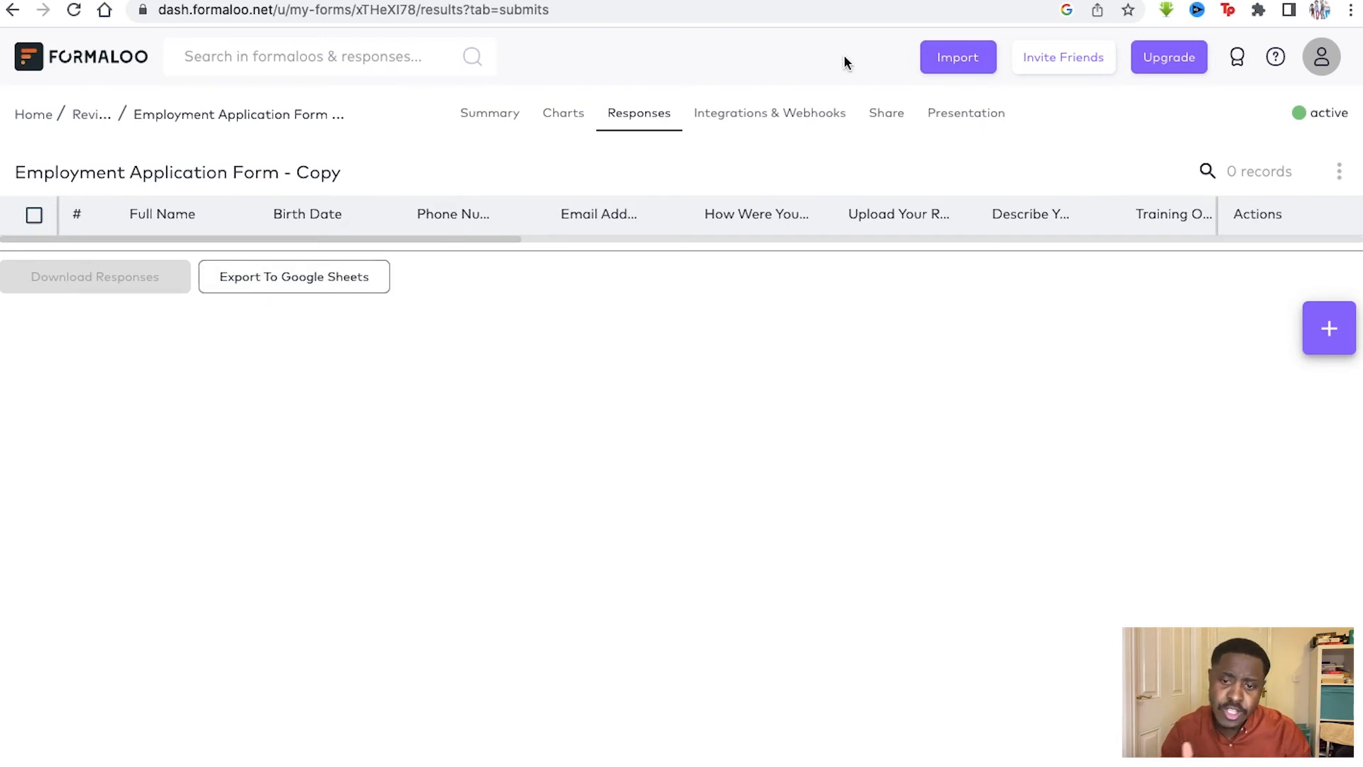
click(777, 109)
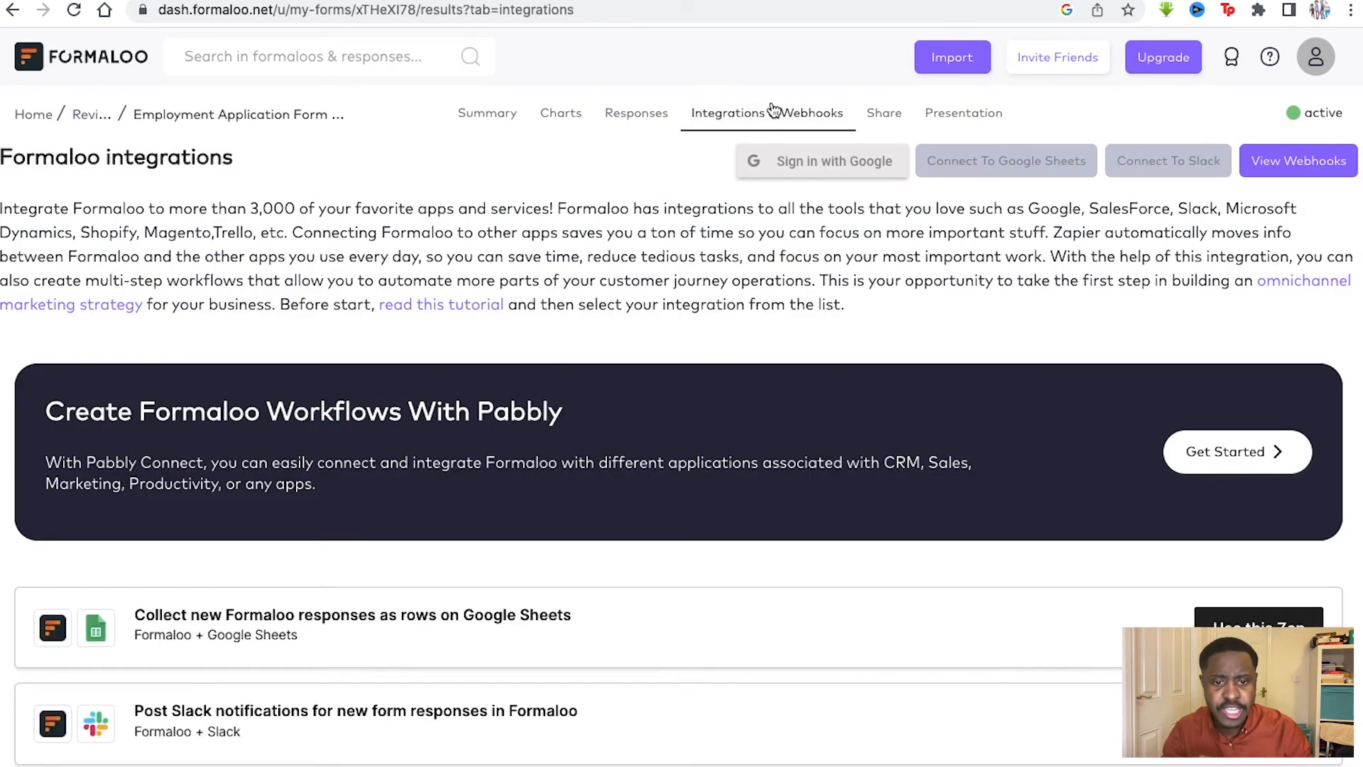
scroll(724, 327, down, 10)
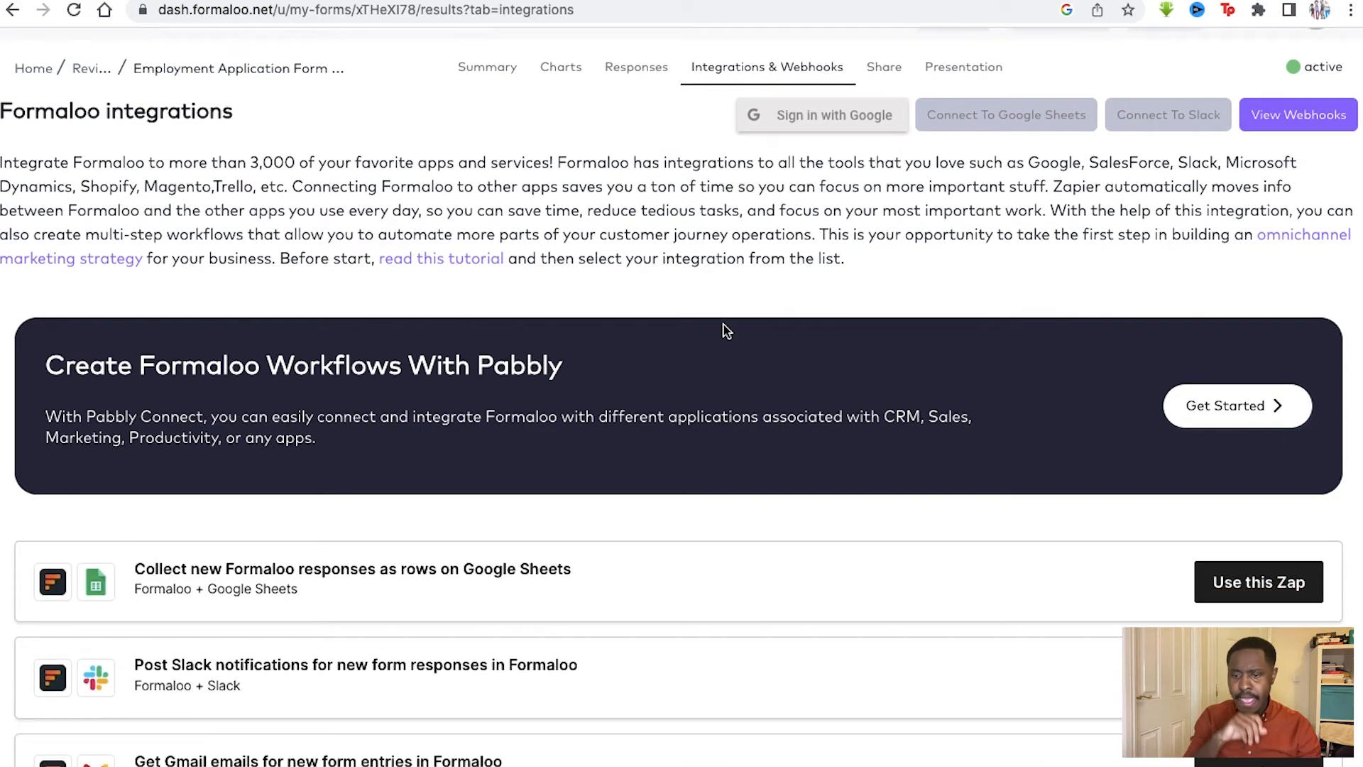
scroll(724, 329, down, 3)
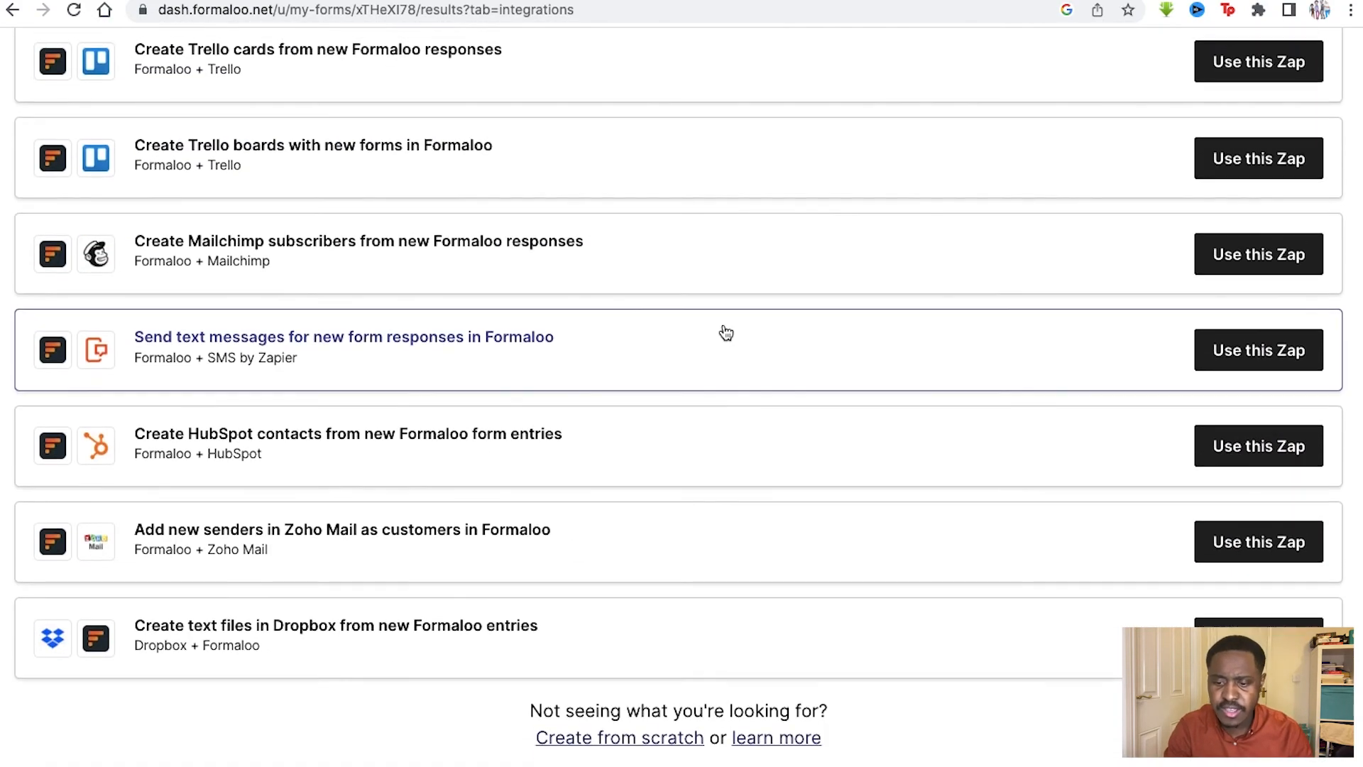
scroll(419, 409, up, 4)
scroll(402, 405, up, 8)
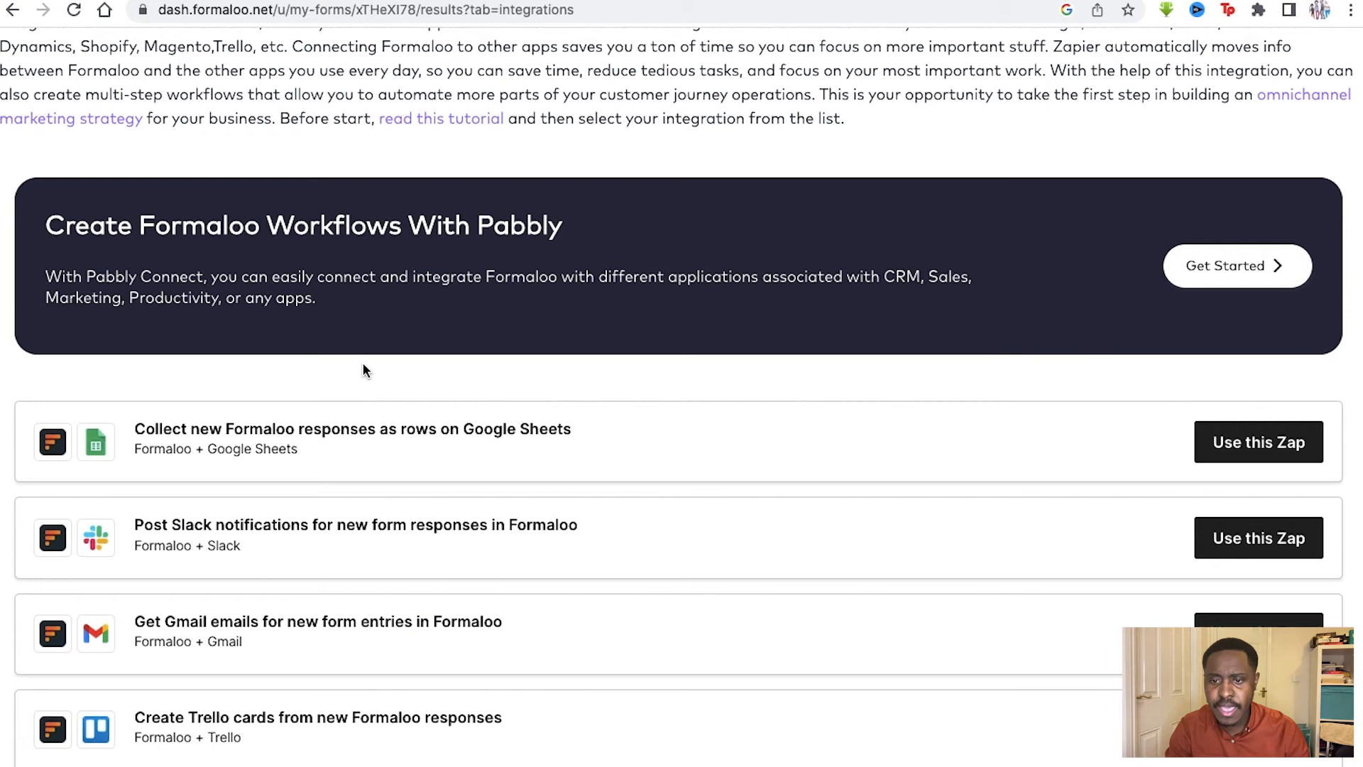
Step: View the form's sharing and embedding options, and enable Presentation Mode for its results
click(886, 113)
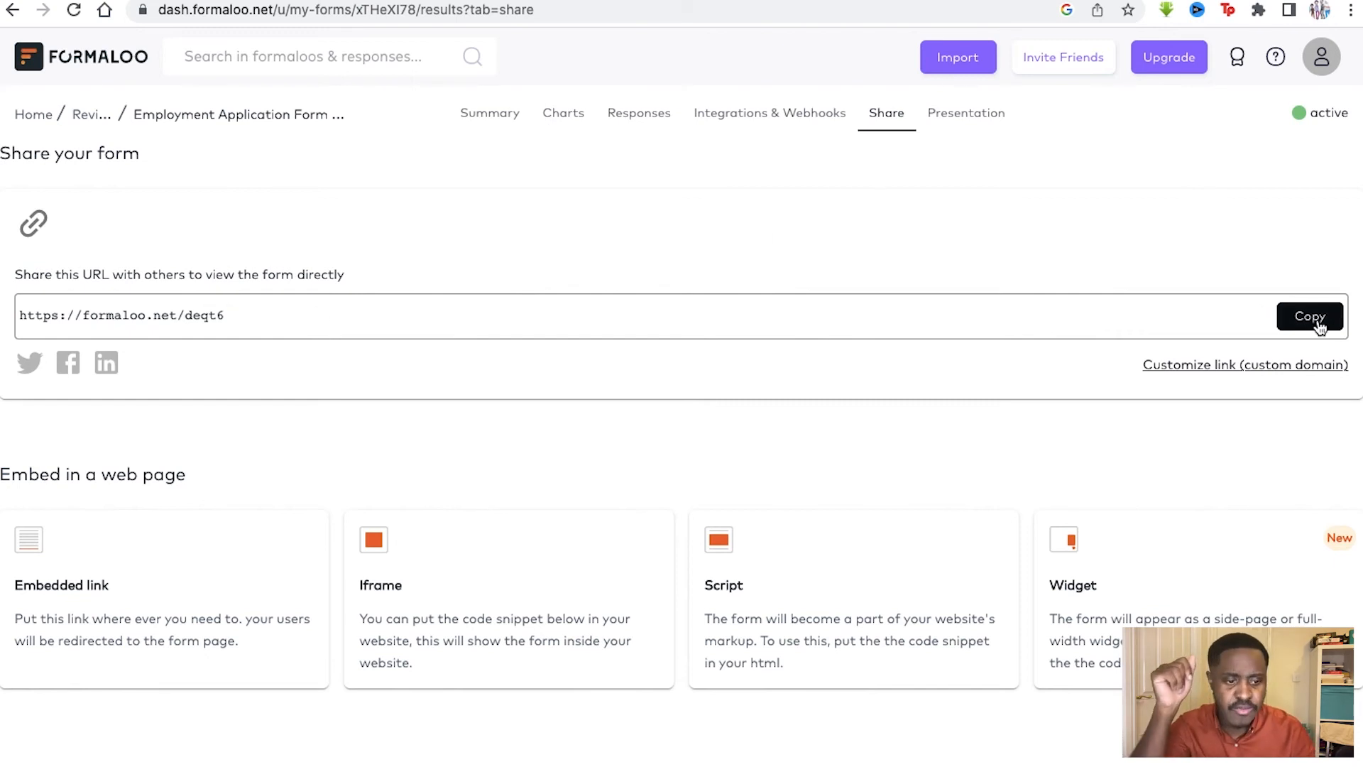
click(971, 121)
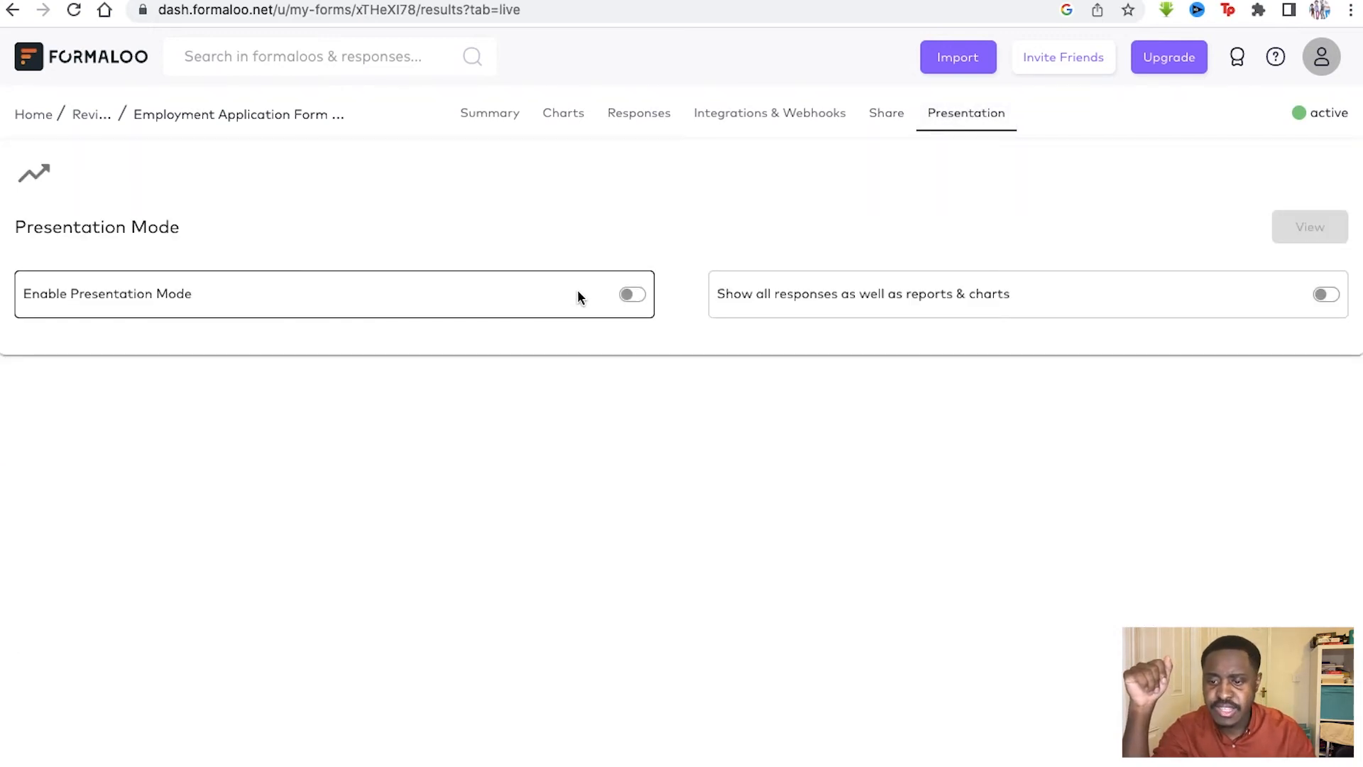
click(631, 297)
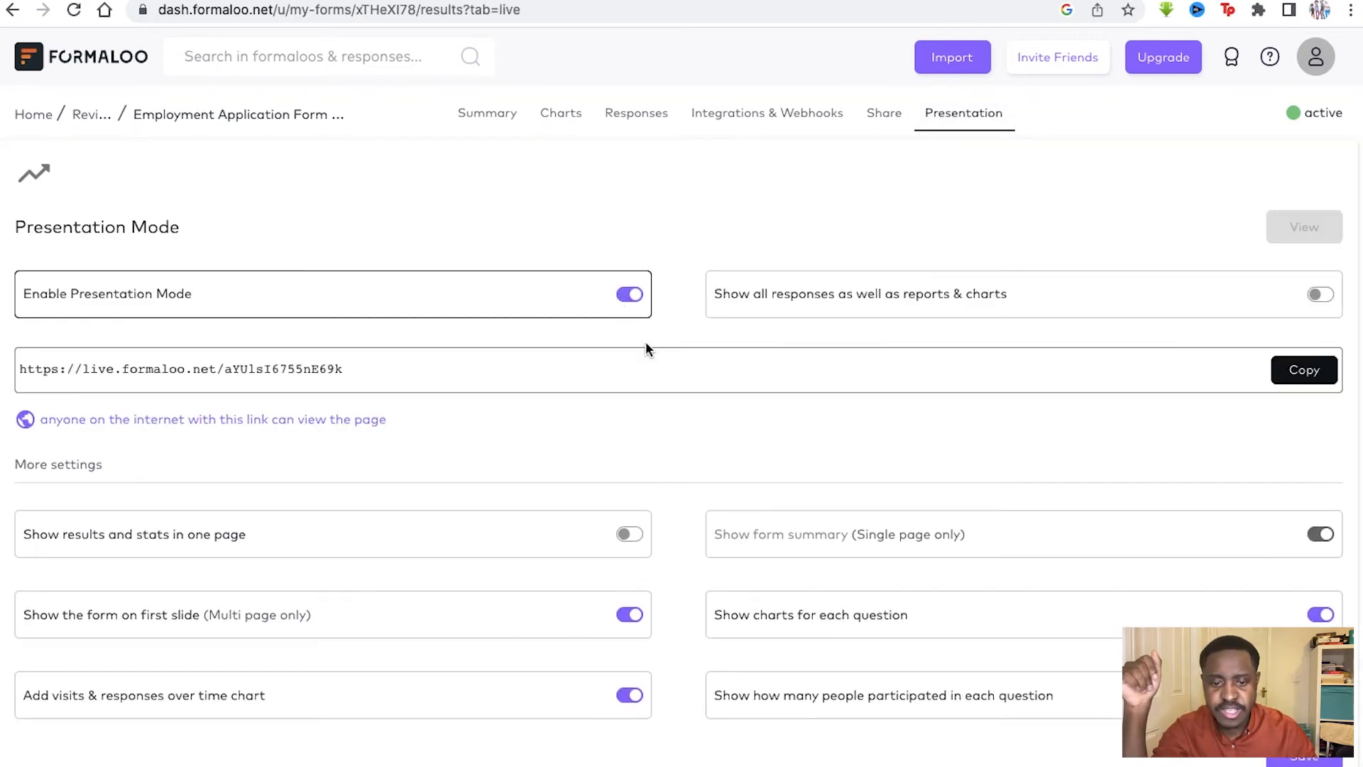
Step: Turn on showing all responses as well as reports and charts in Presentation Mode, and open the live presentation
scroll(706, 513, down, 1)
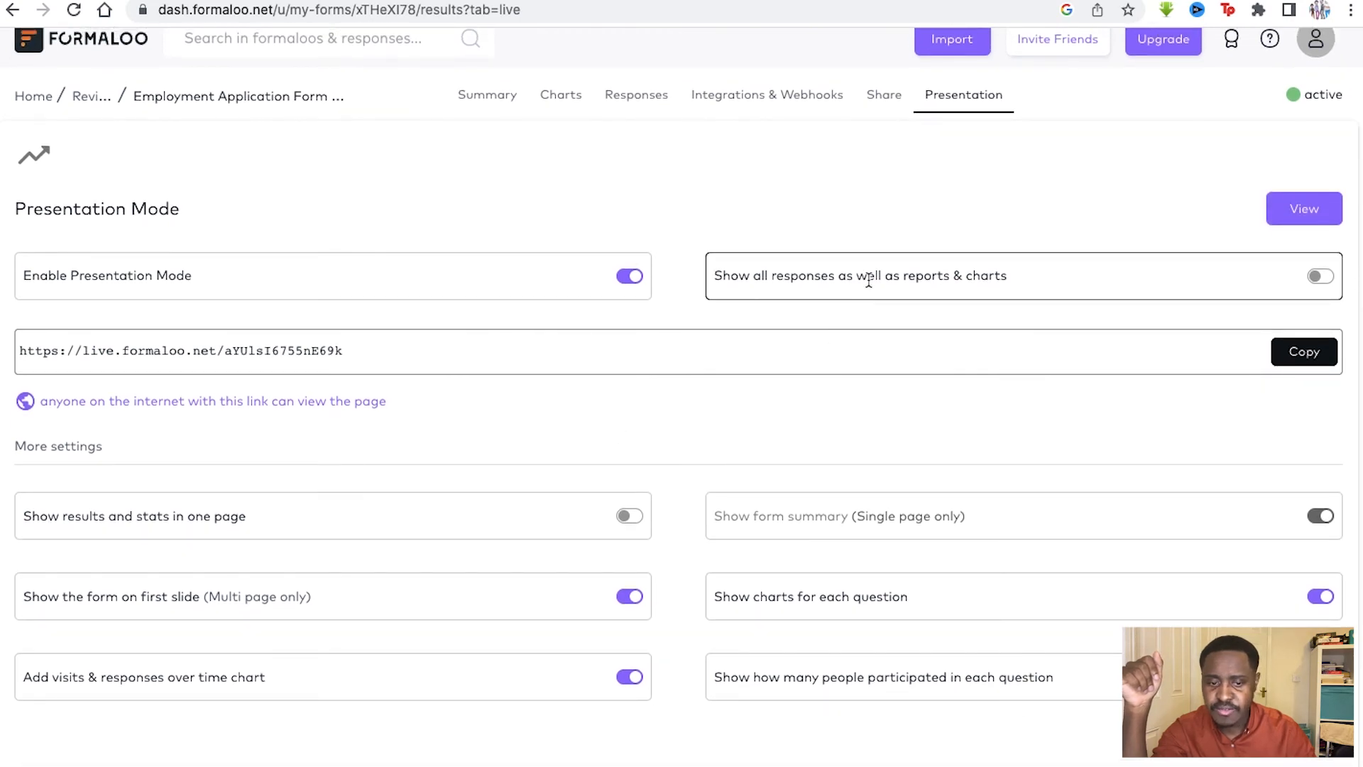
click(1319, 276)
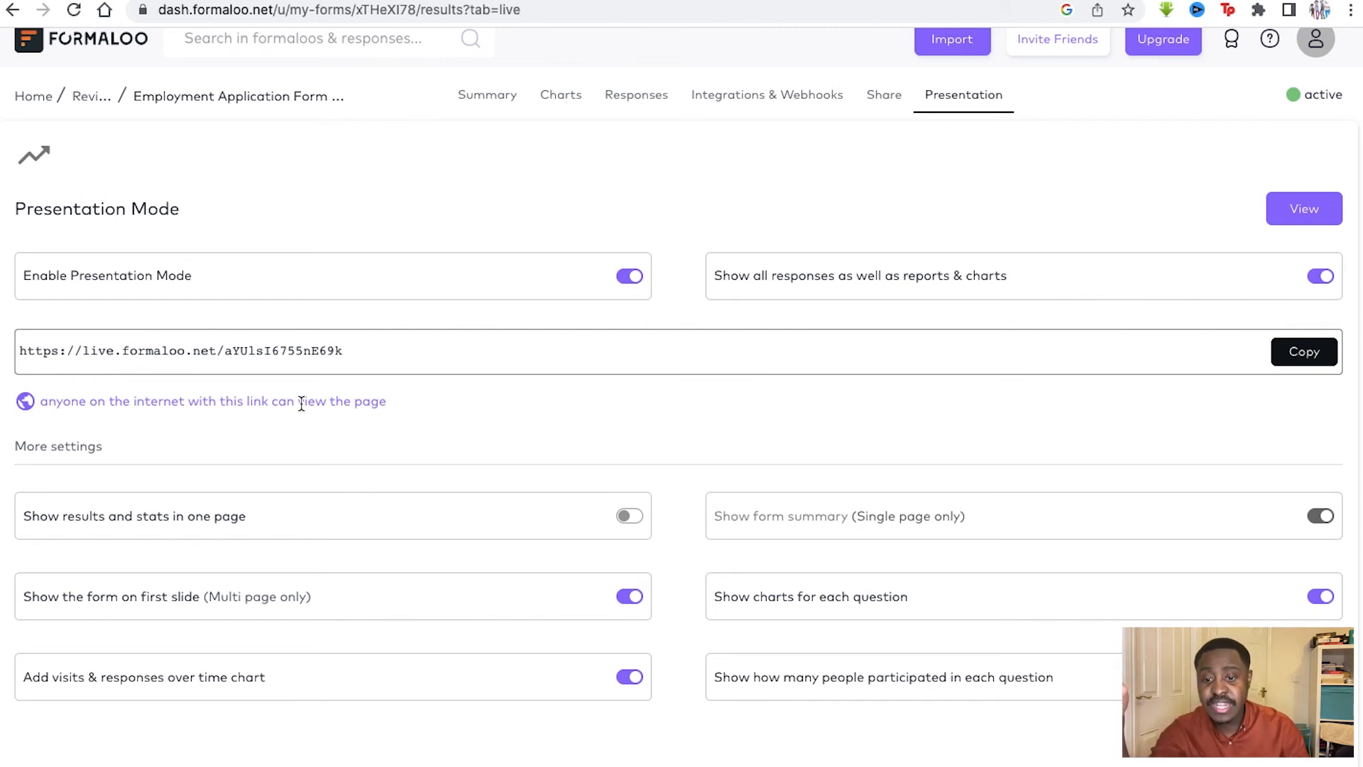
click(1305, 213)
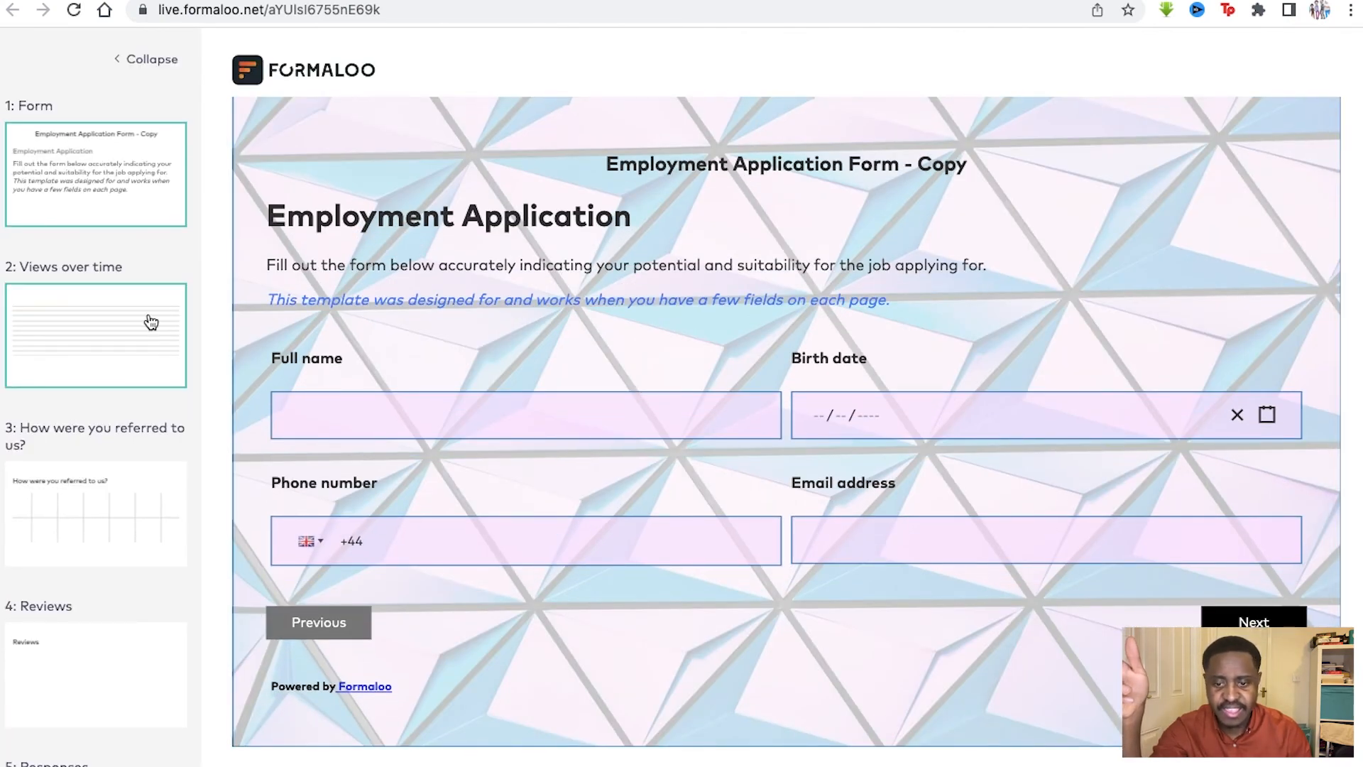
Step: Look through the presentation's form slide, going page by page from the application details to the References section
click(151, 323)
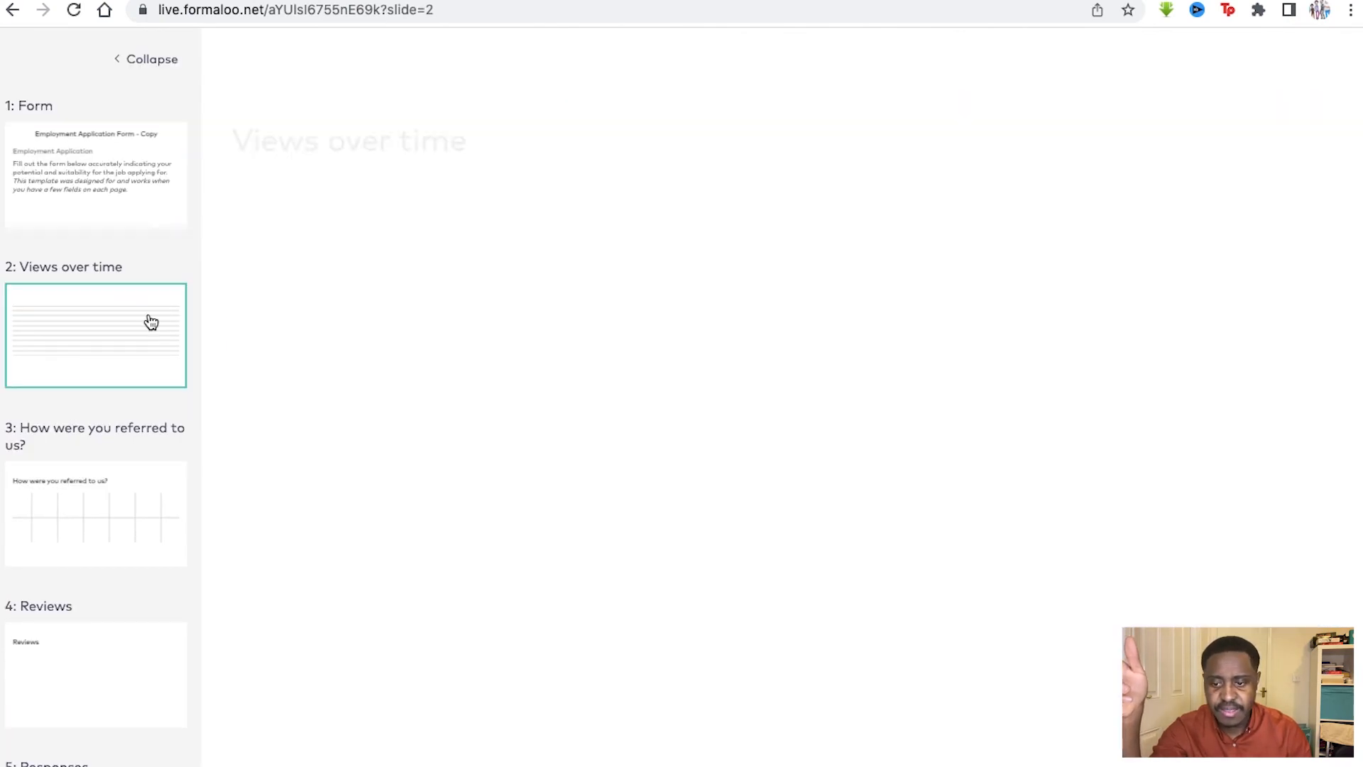
click(160, 218)
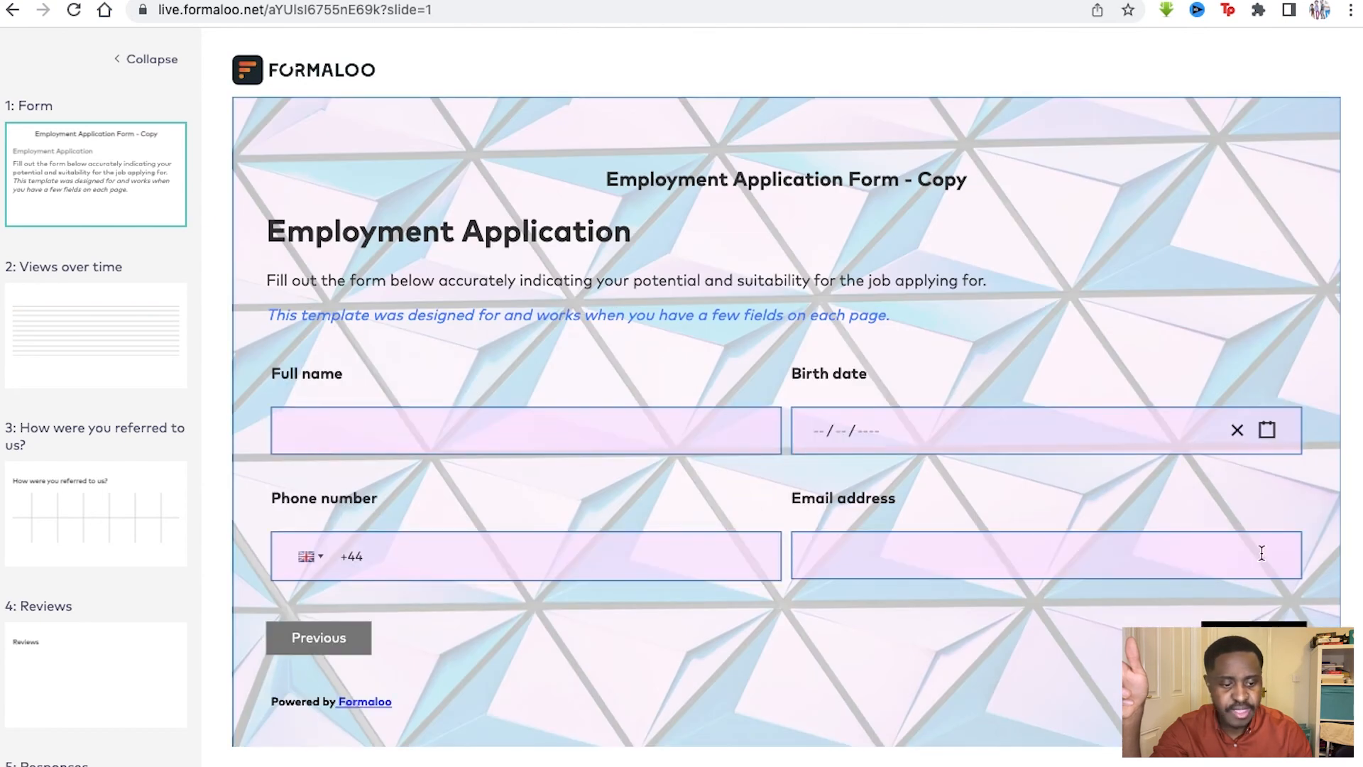
click(1254, 638)
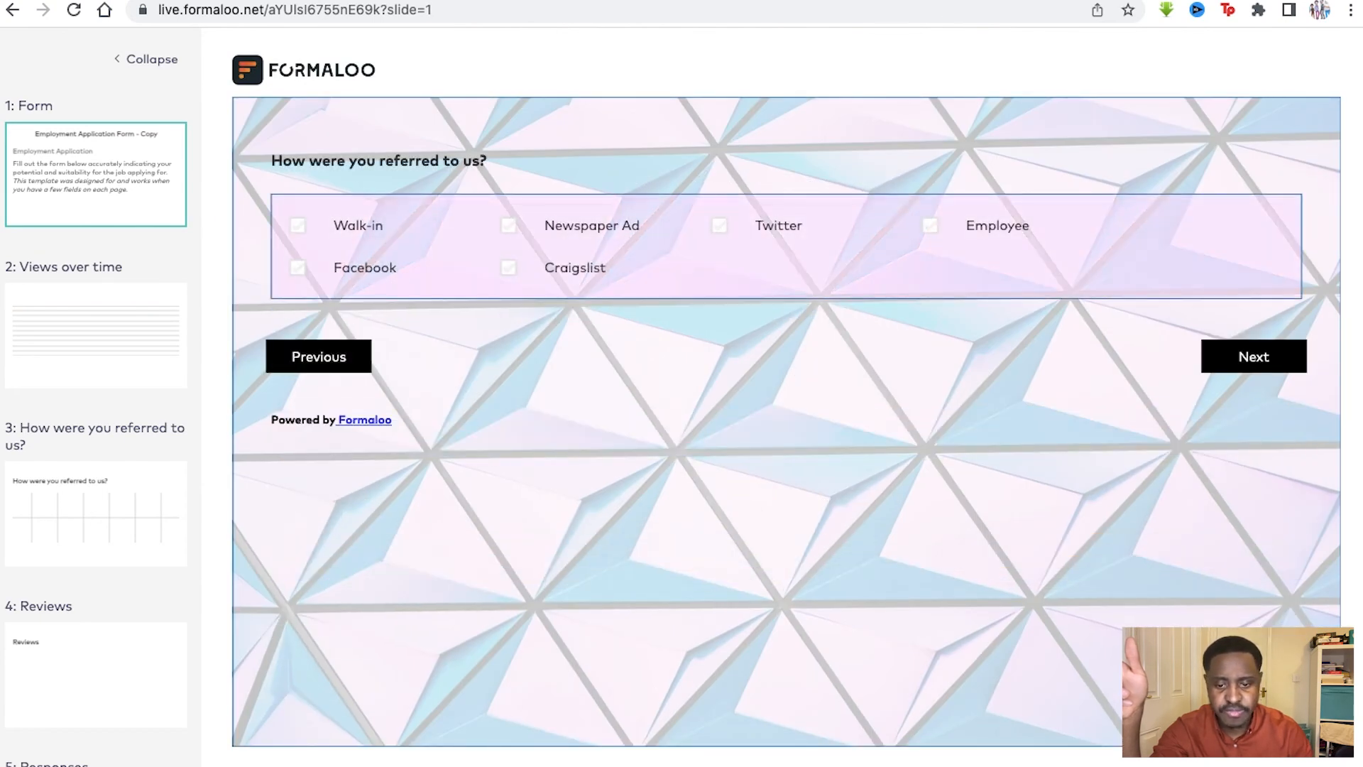
click(1243, 356)
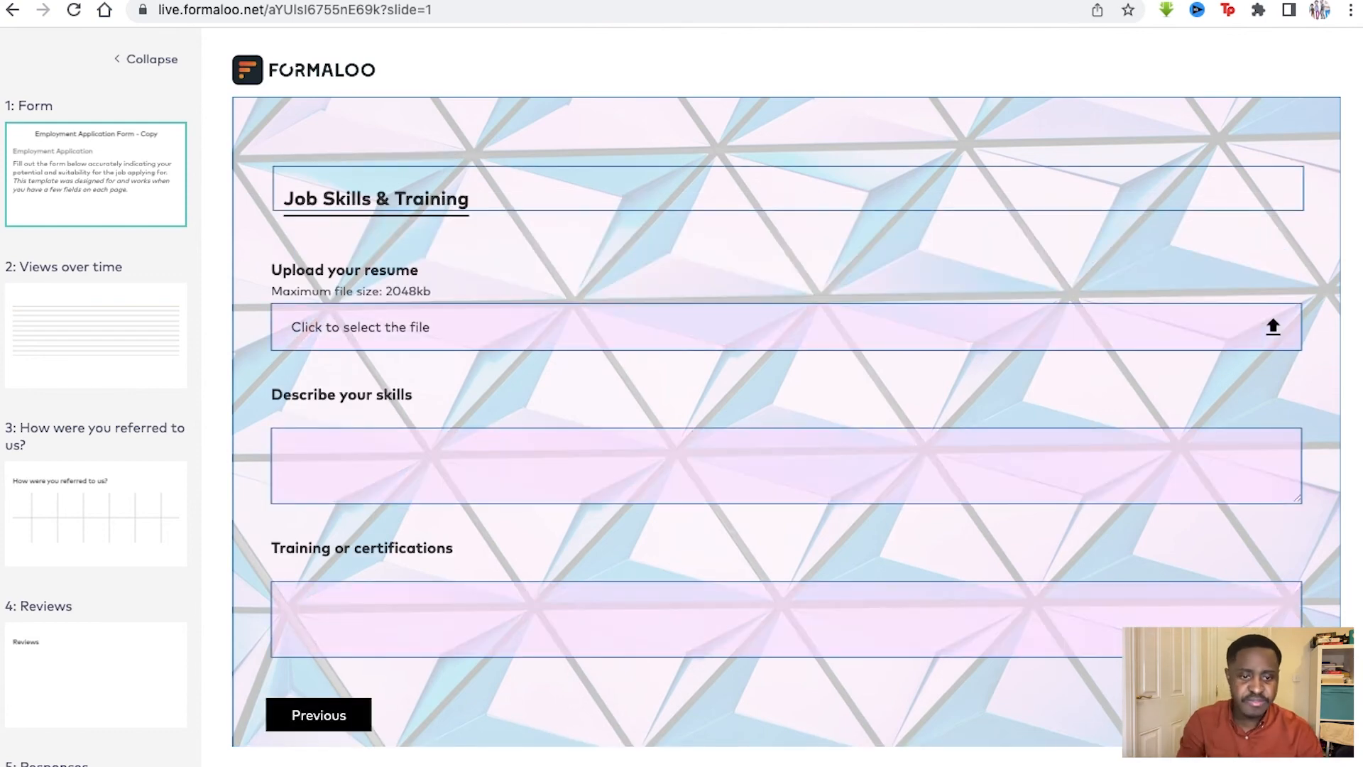
click(1252, 714)
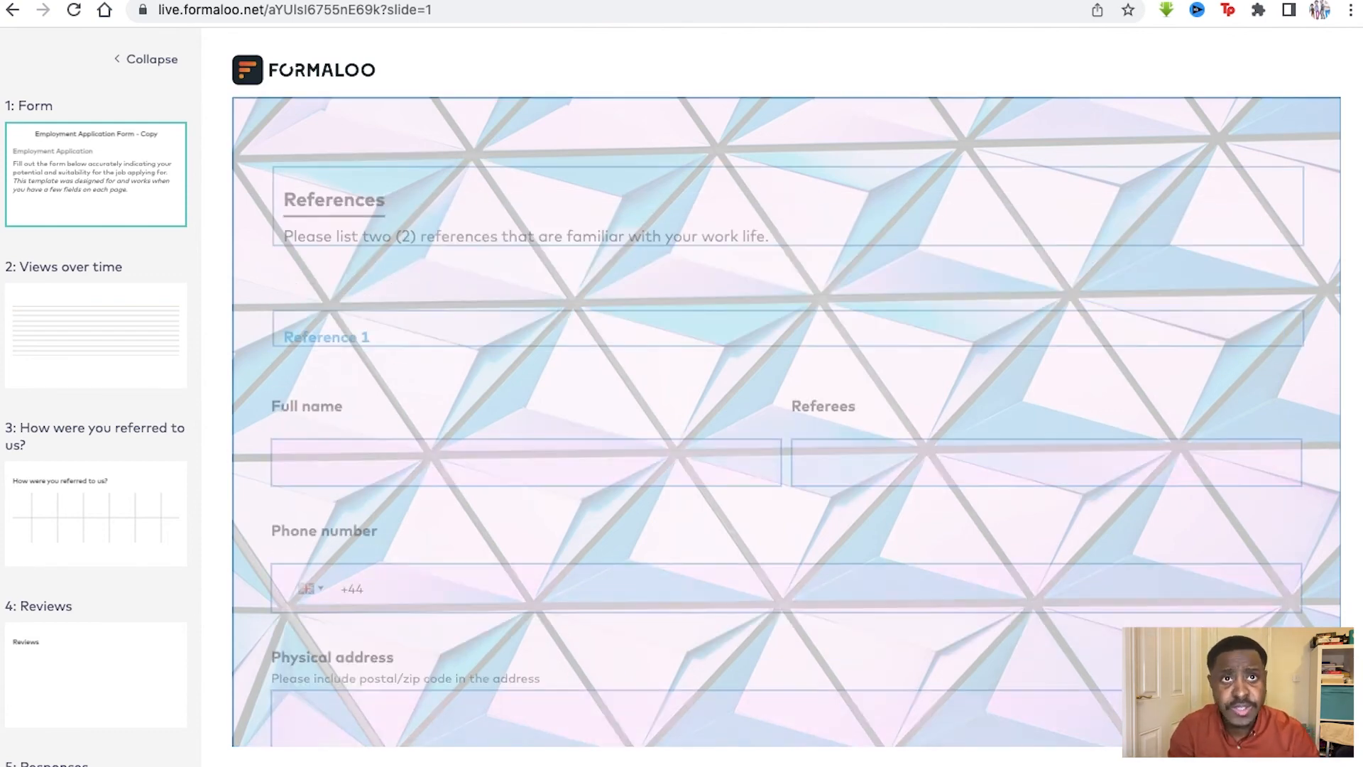
scroll(364, 420, down, 2)
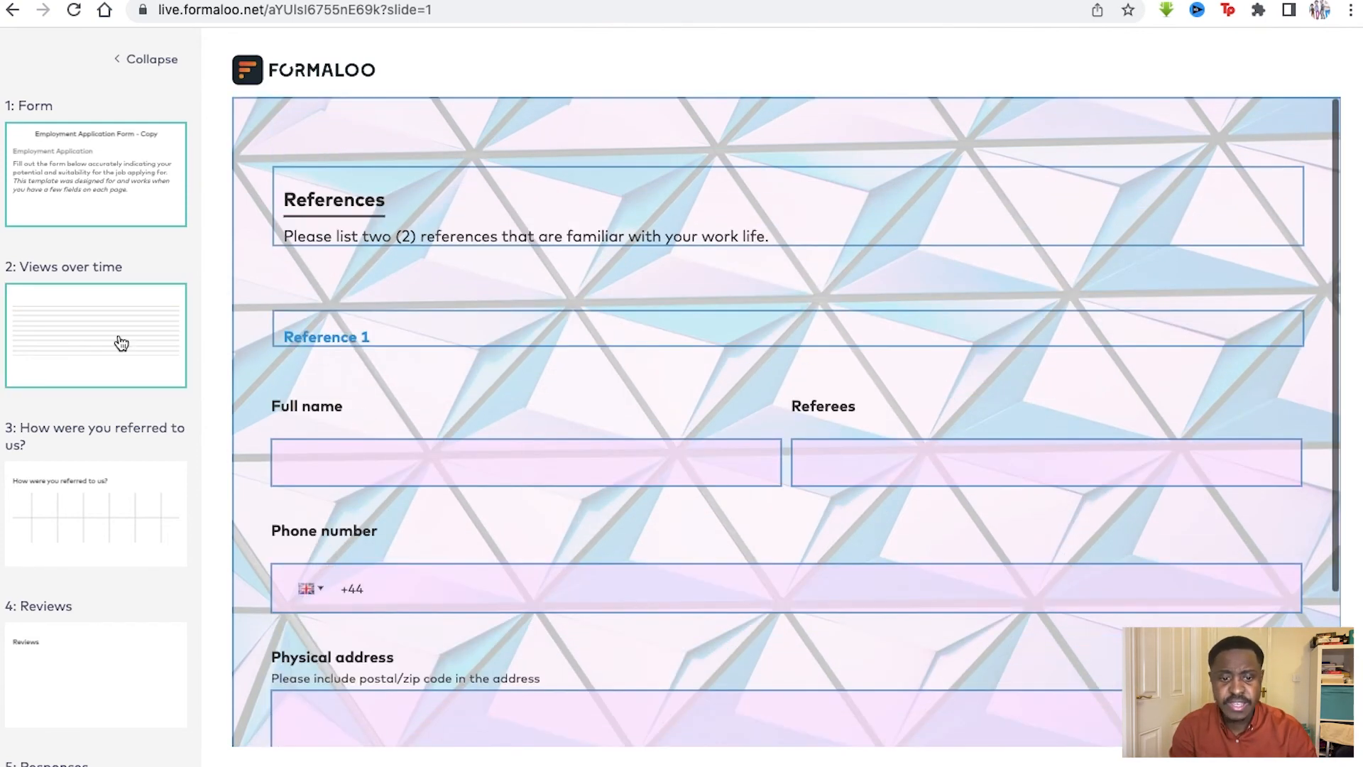
Step: View the presentation's slides for views over time, referral sources and reviews, and collapse the slide list
click(119, 343)
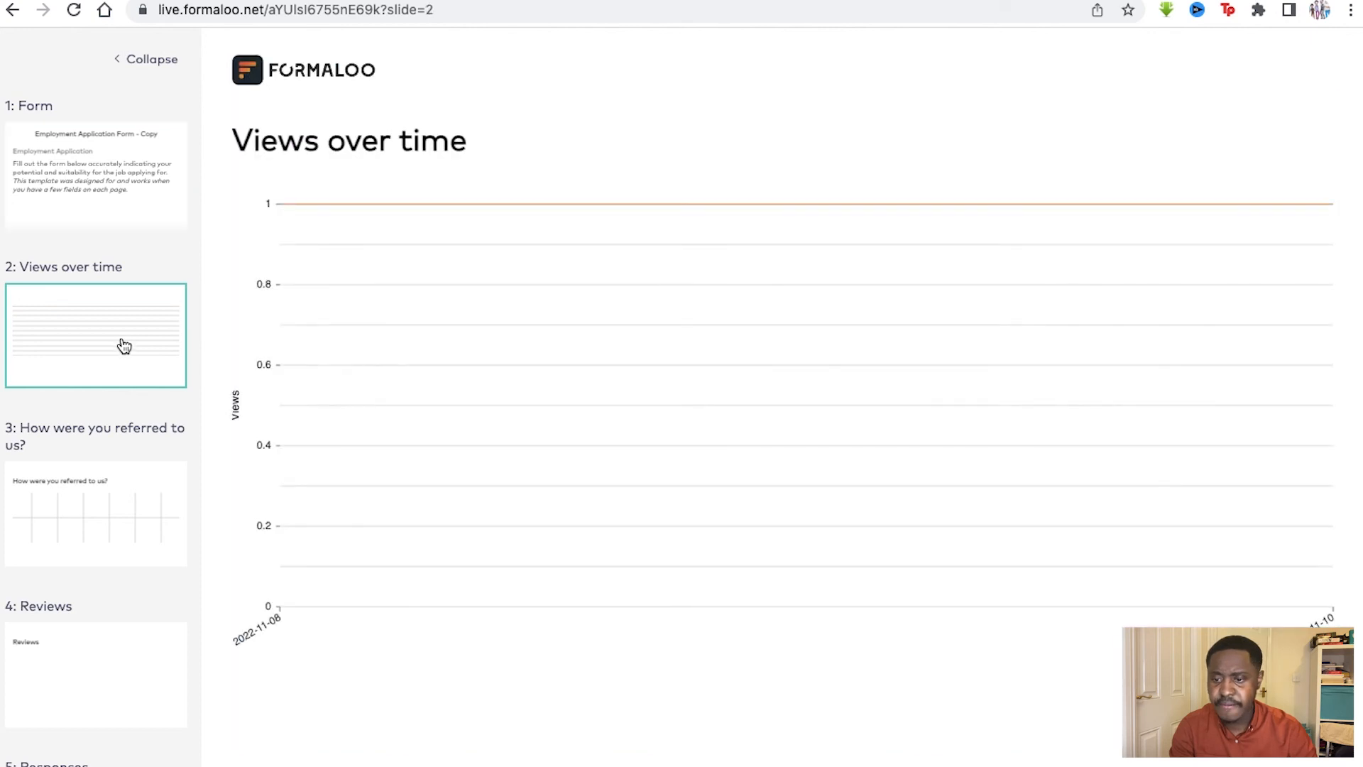
click(120, 493)
click(110, 615)
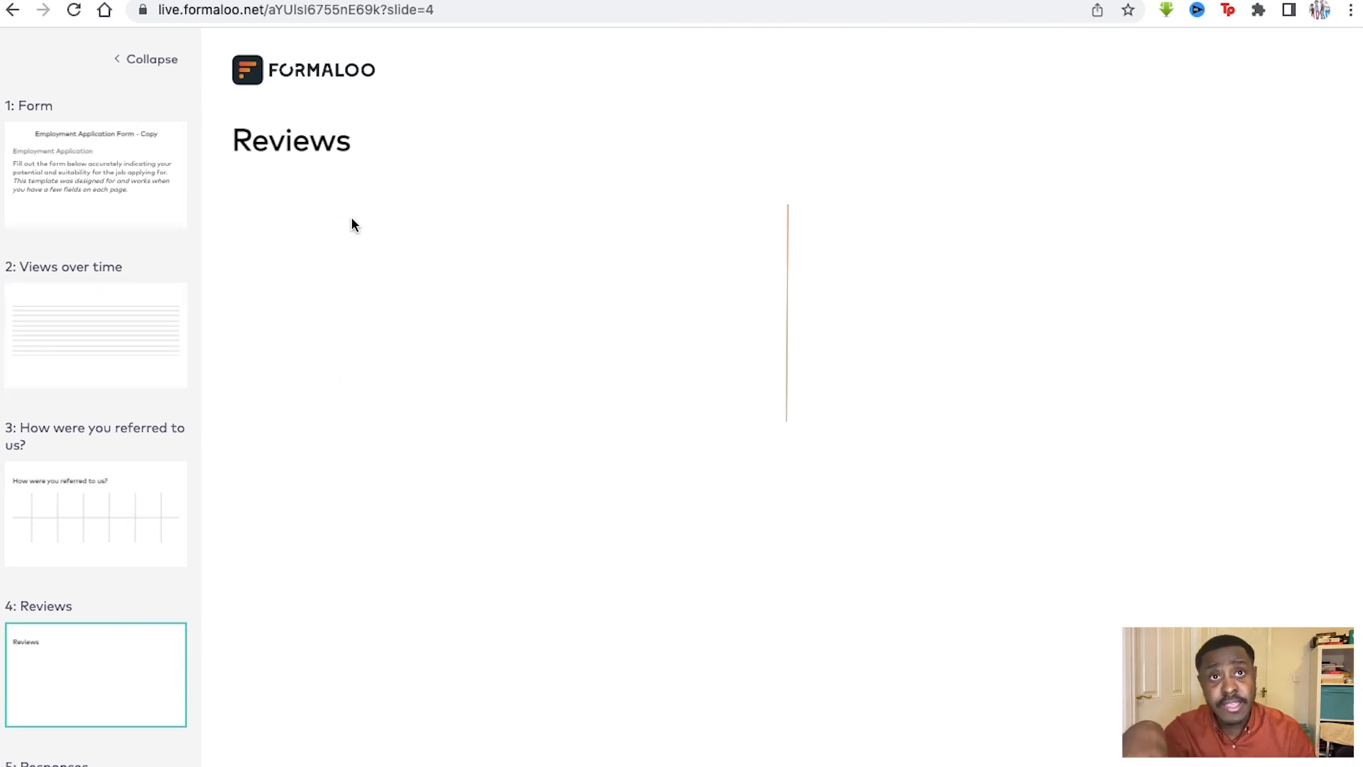
click(116, 66)
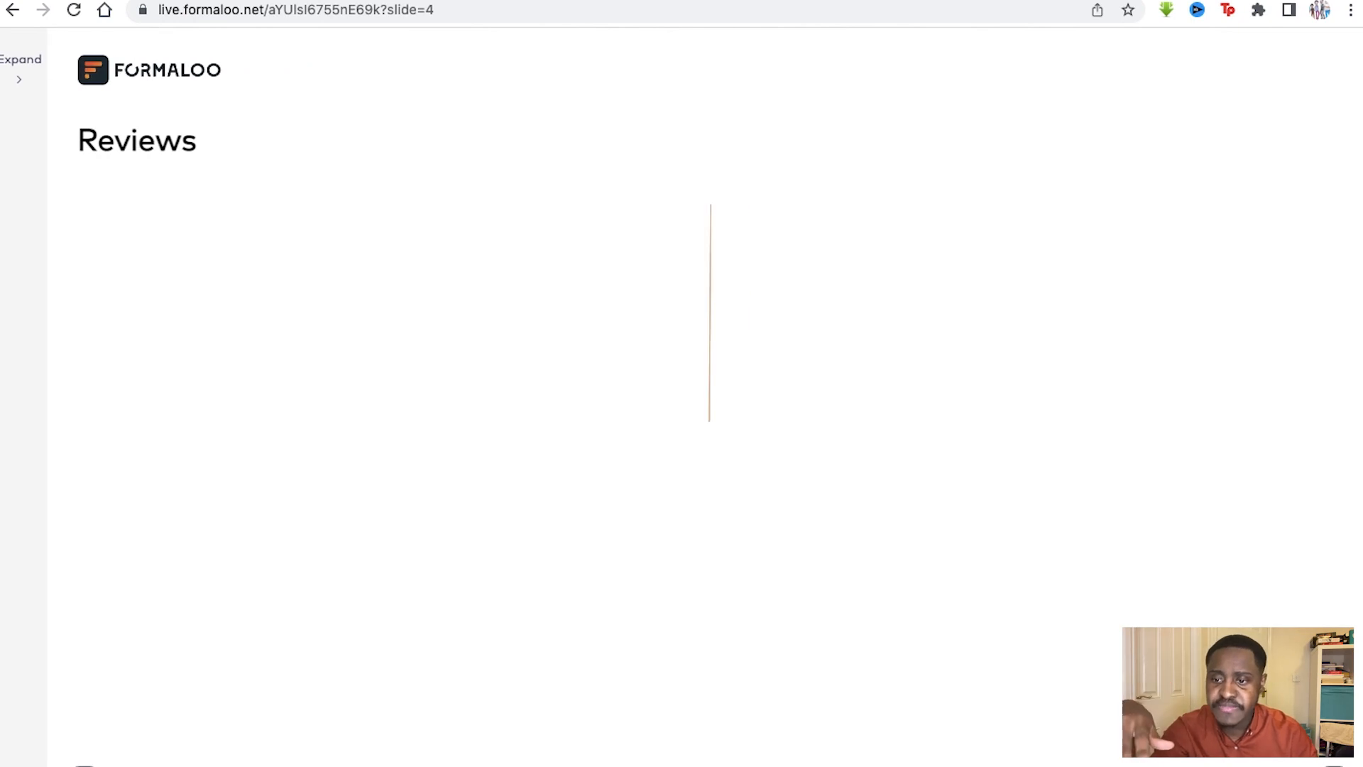
Step: Return to the Formaloo home dashboard, open the CDP, and look over its dashboard statistics and campaigns page
click(213, 2)
scroll(272, 177, up, 1)
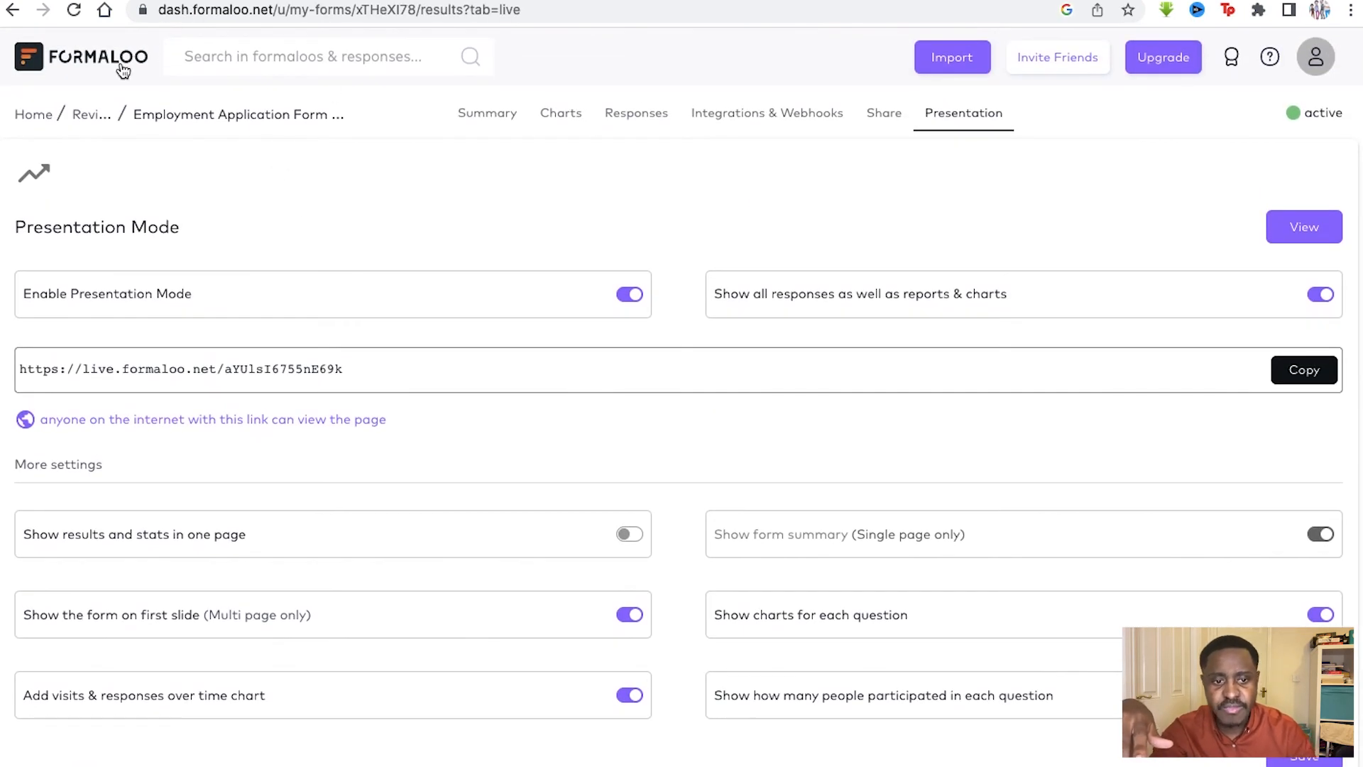
click(122, 69)
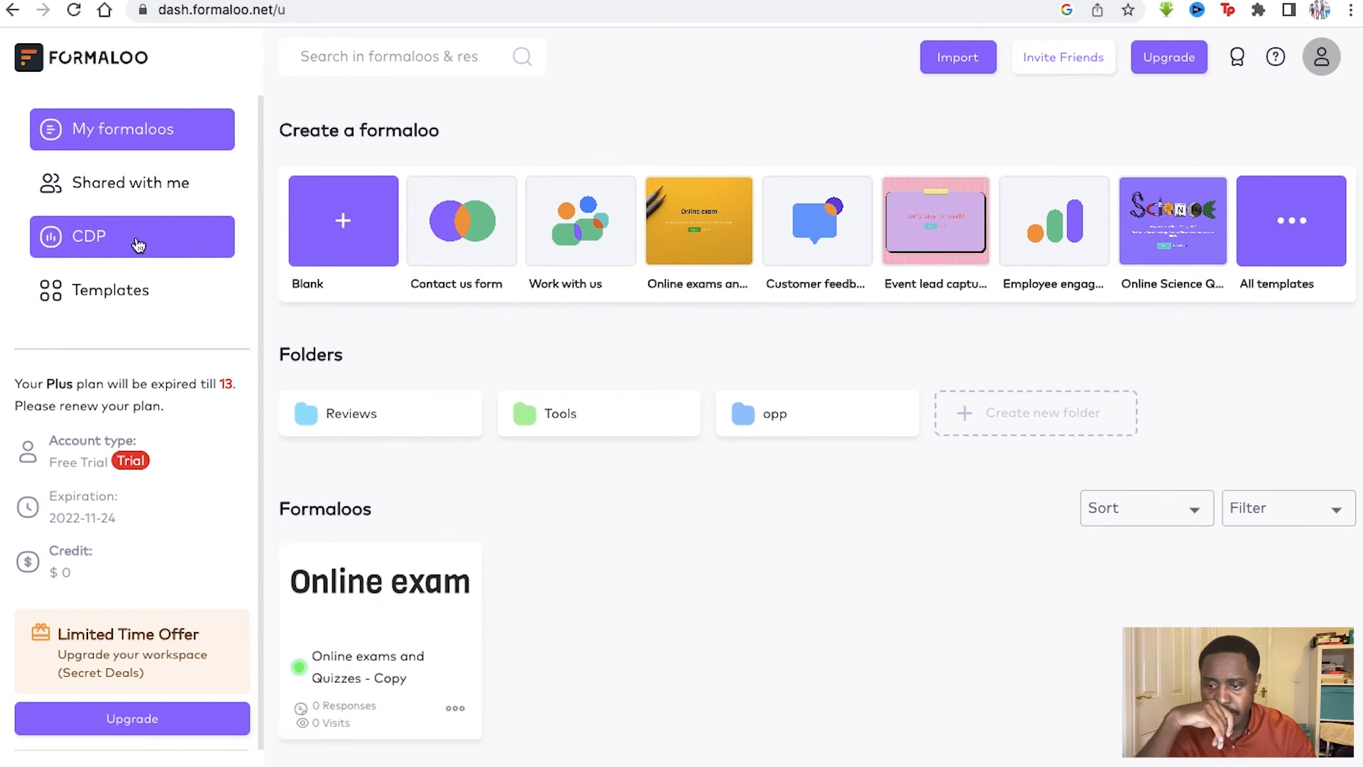
click(139, 243)
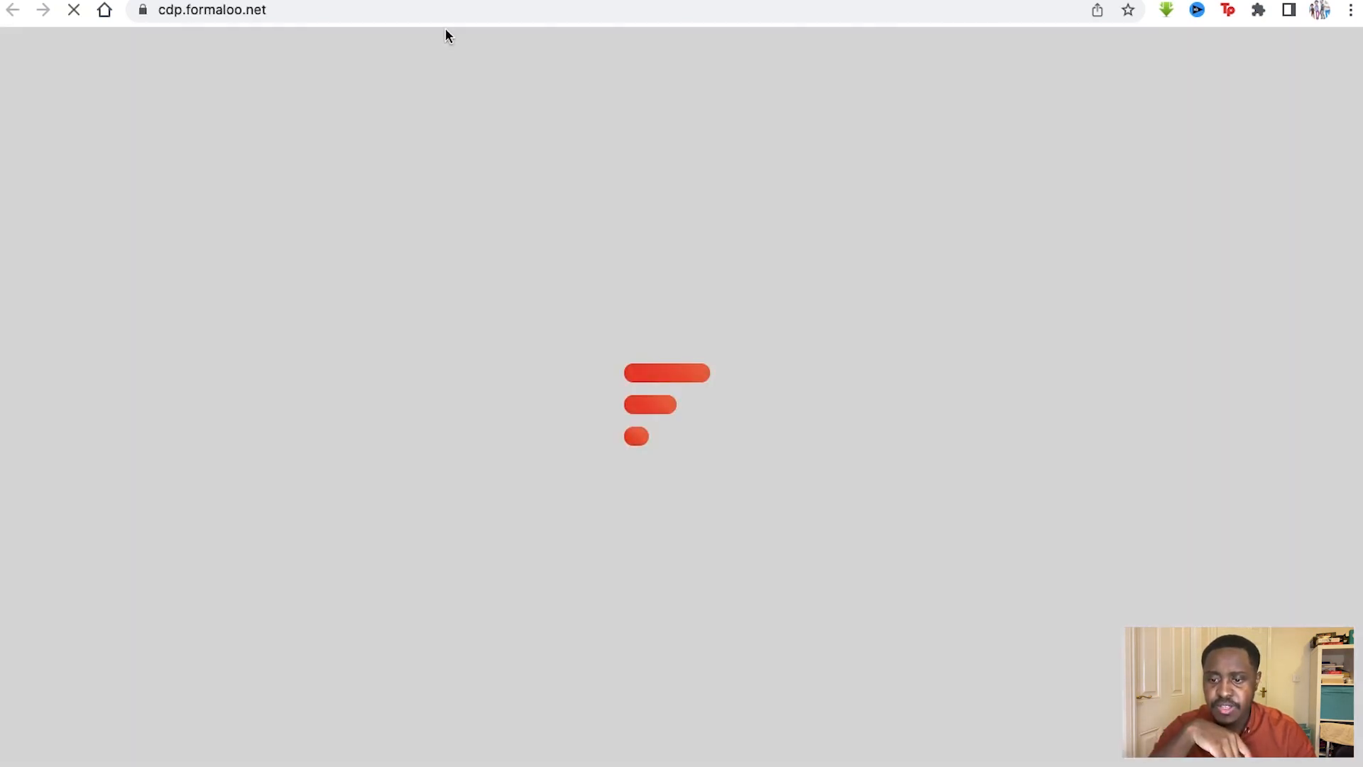
scroll(389, 145, down, 5)
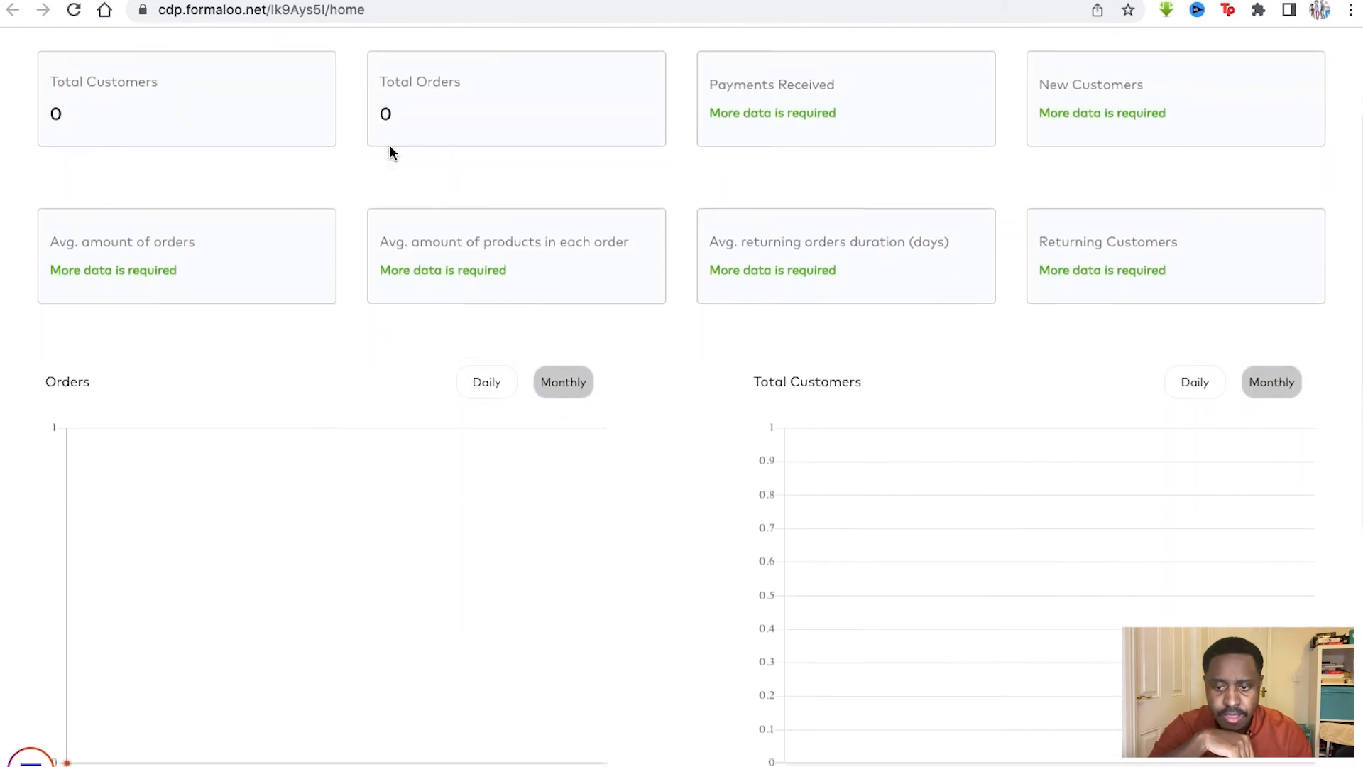
scroll(705, 355, up, 5)
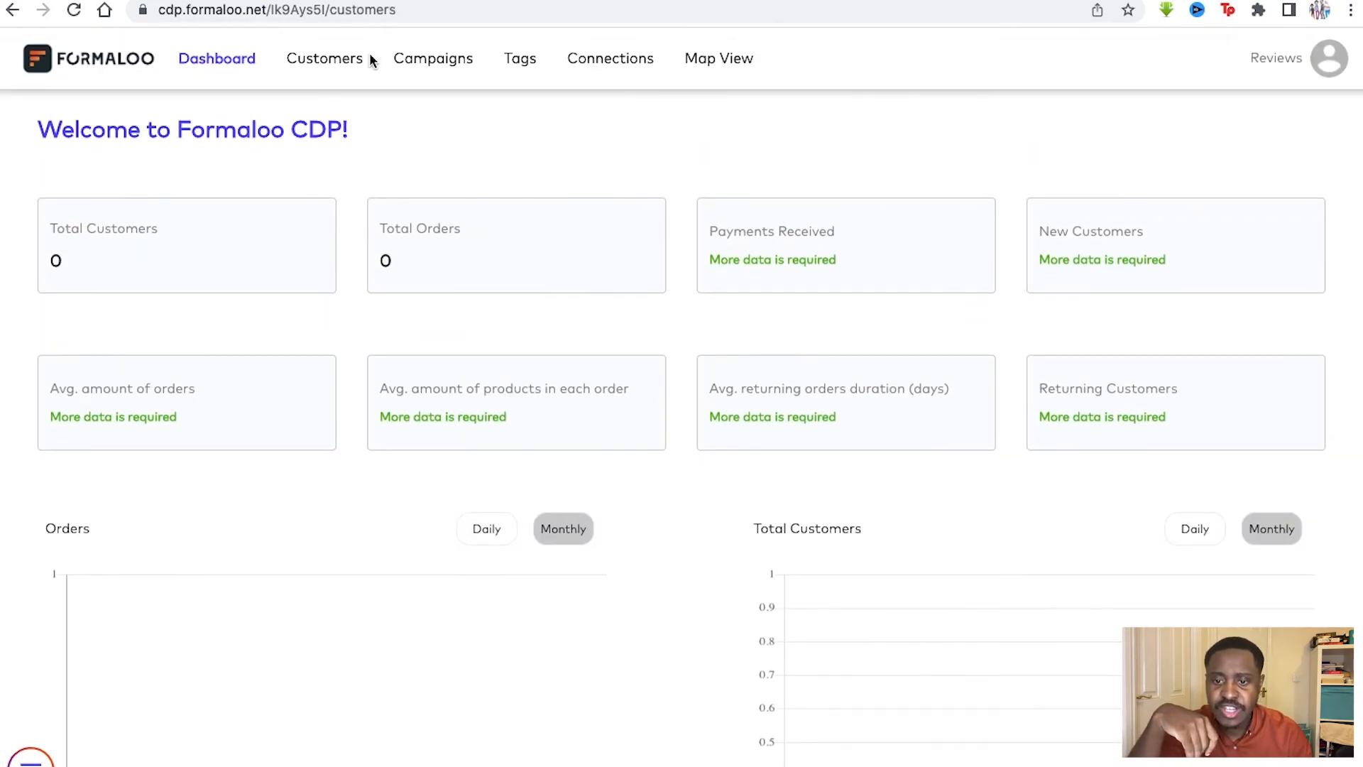
click(422, 58)
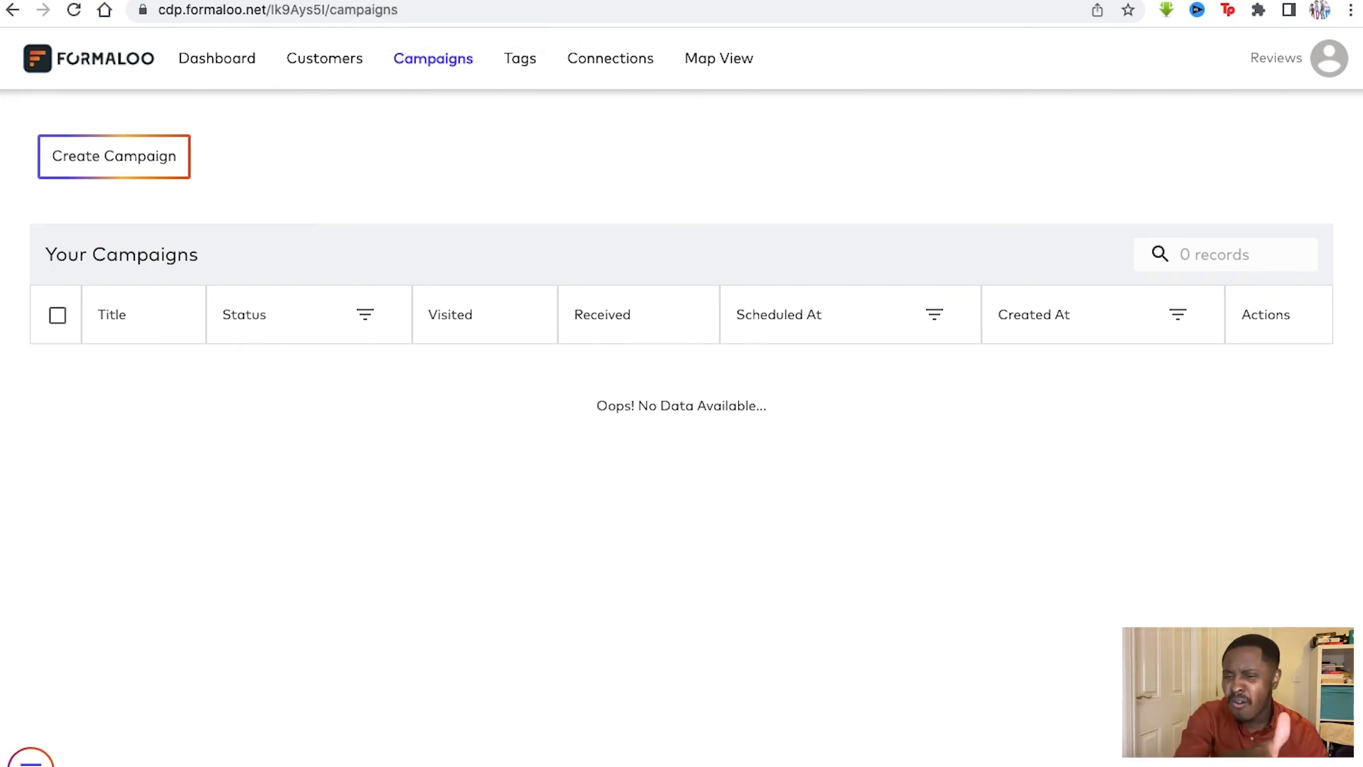
Step: Switch back to the Formaloo dashboard's template gallery and look through the Education, Events, and Groups & hobbies form templates
click(213, 1)
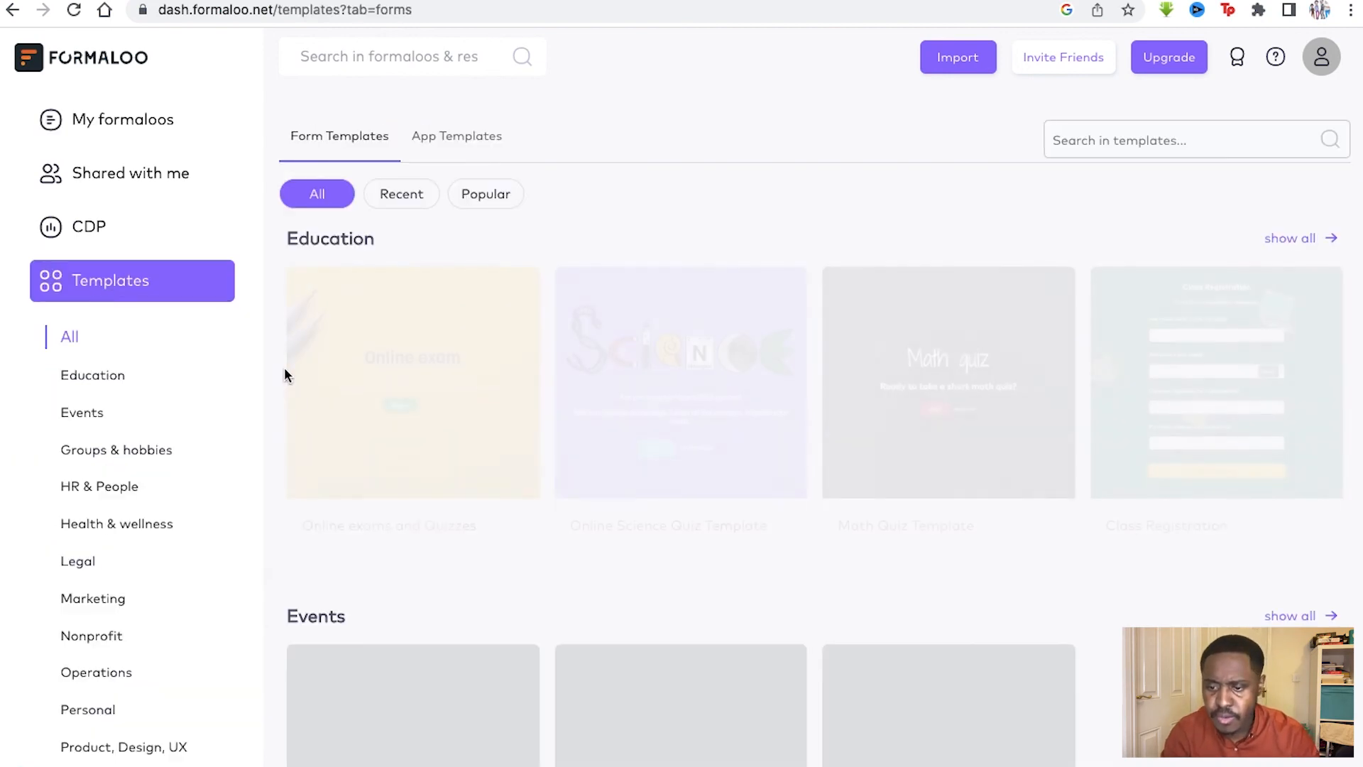
scroll(589, 420, down, 4)
scroll(589, 419, down, 8)
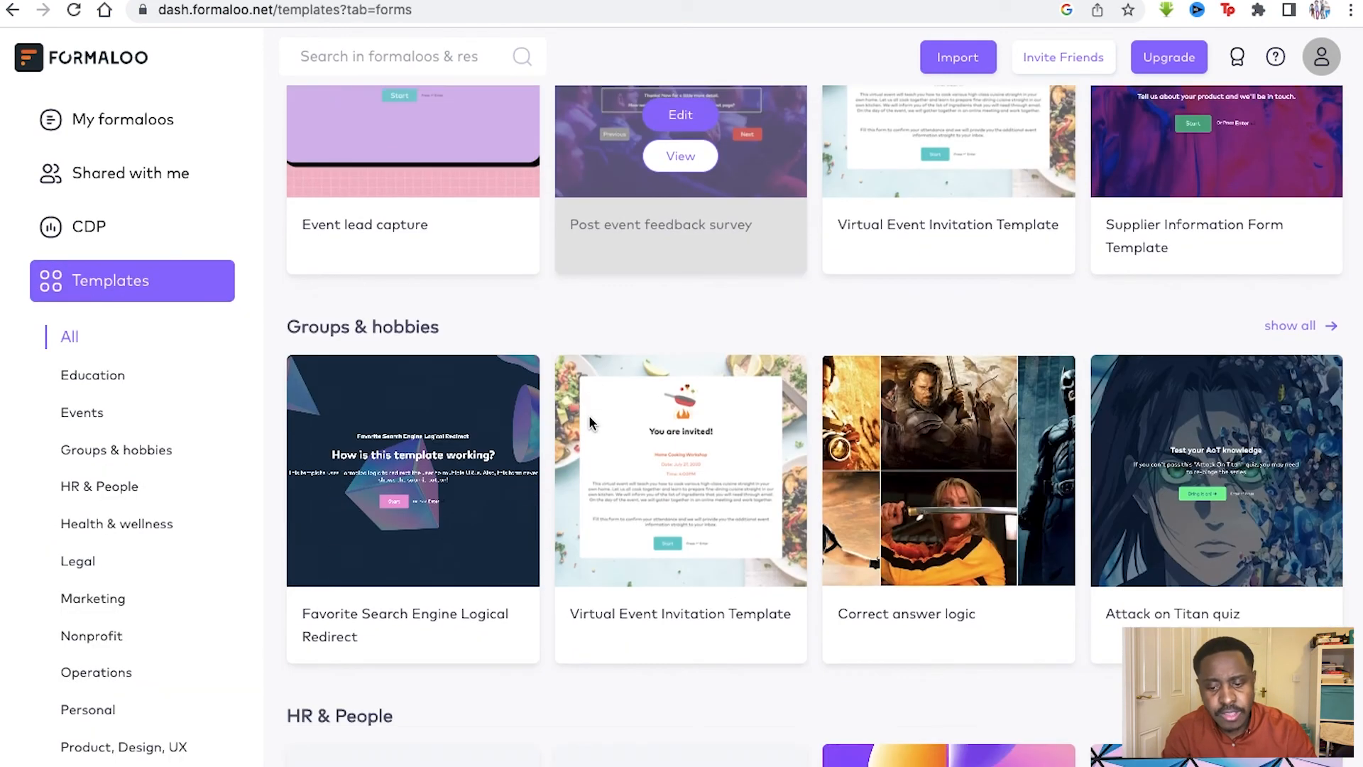
scroll(589, 419, up, 2)
scroll(590, 421, up, 1)
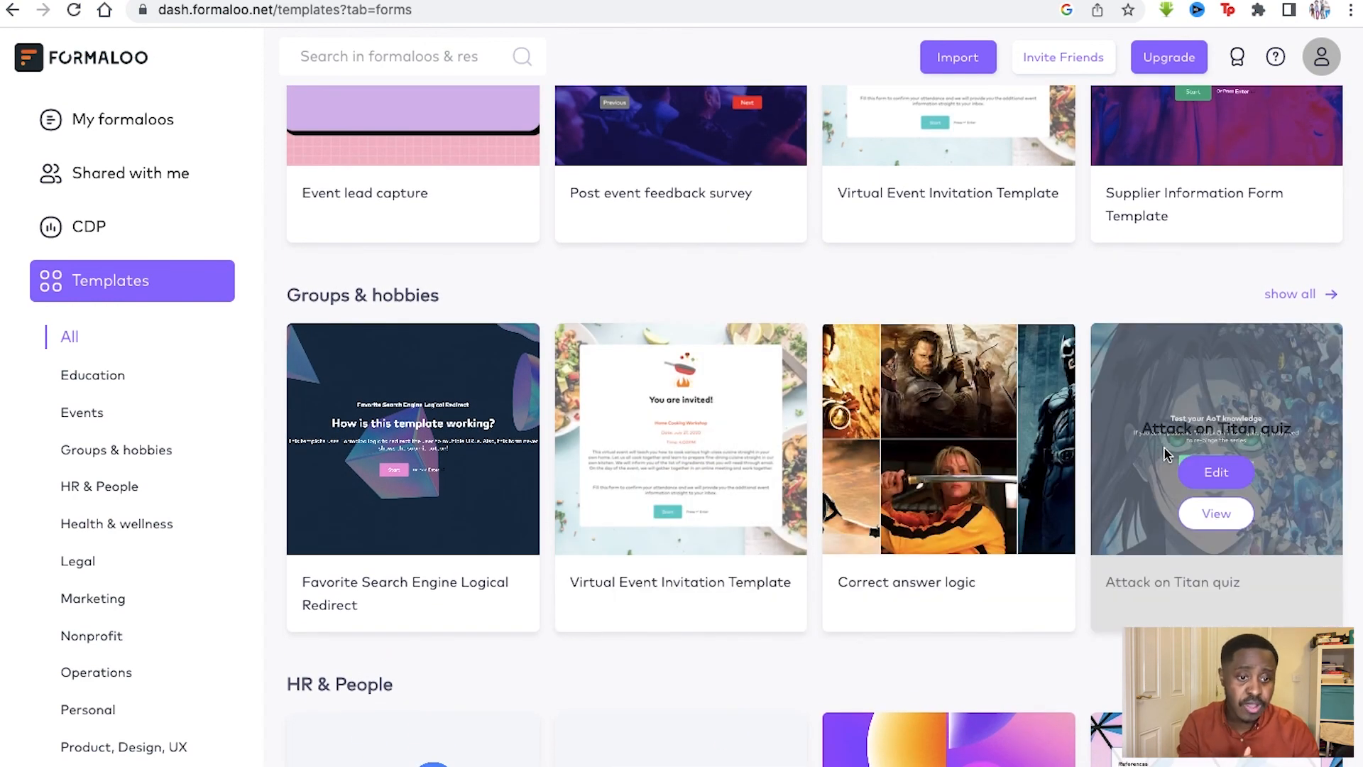
scroll(710, 455, up, 2)
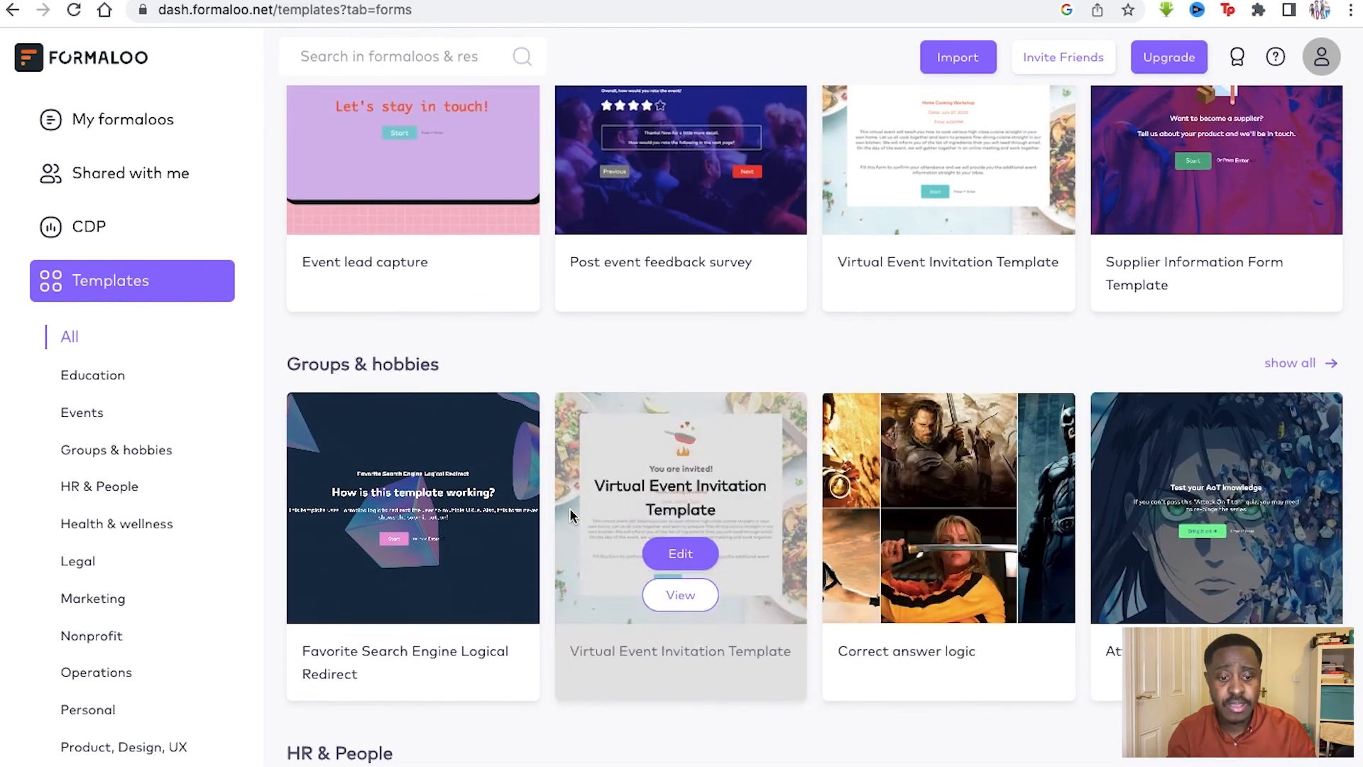
scroll(615, 526, up, 5)
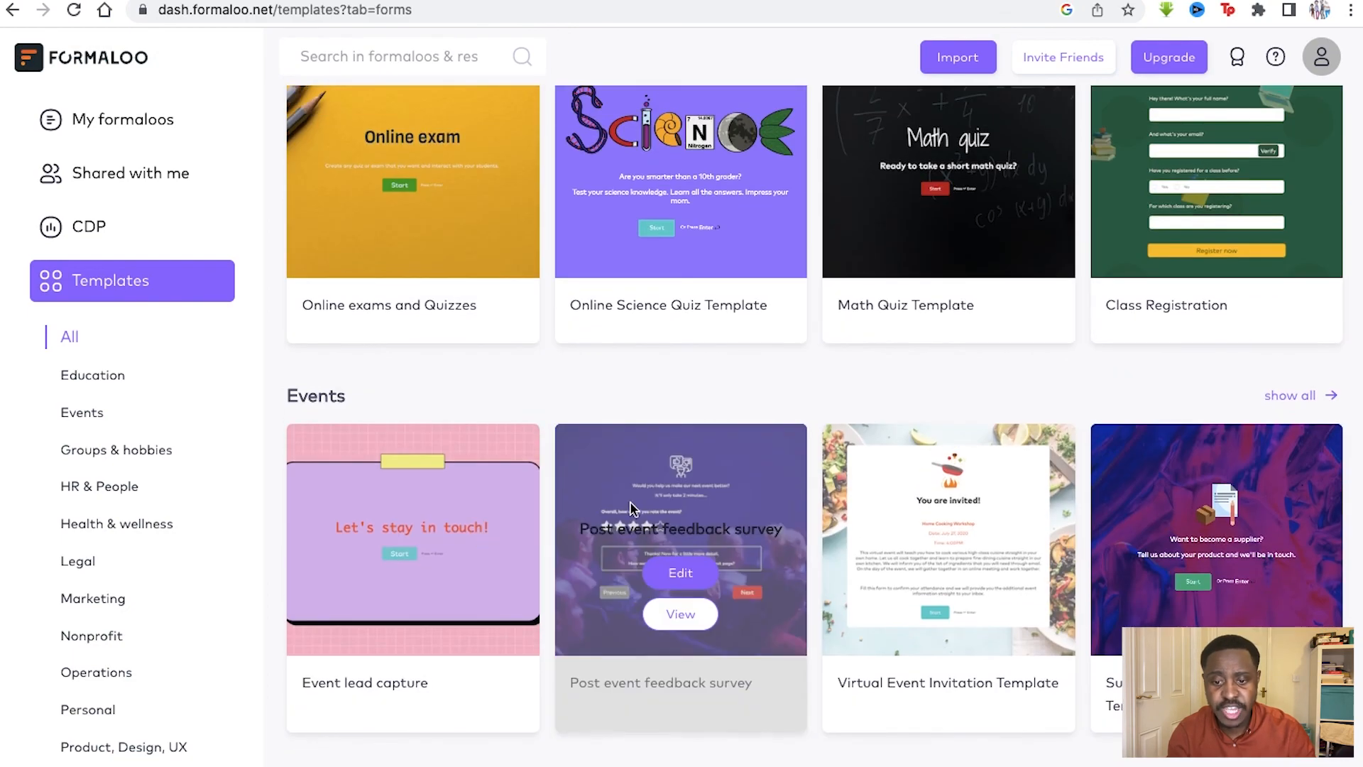
Step: Browse the remaining form templates from Health & wellness and Legal through Real Estate, Remote Working and Sales, and return to My formaloos
scroll(615, 523, down, 15)
scroll(615, 523, down, 2)
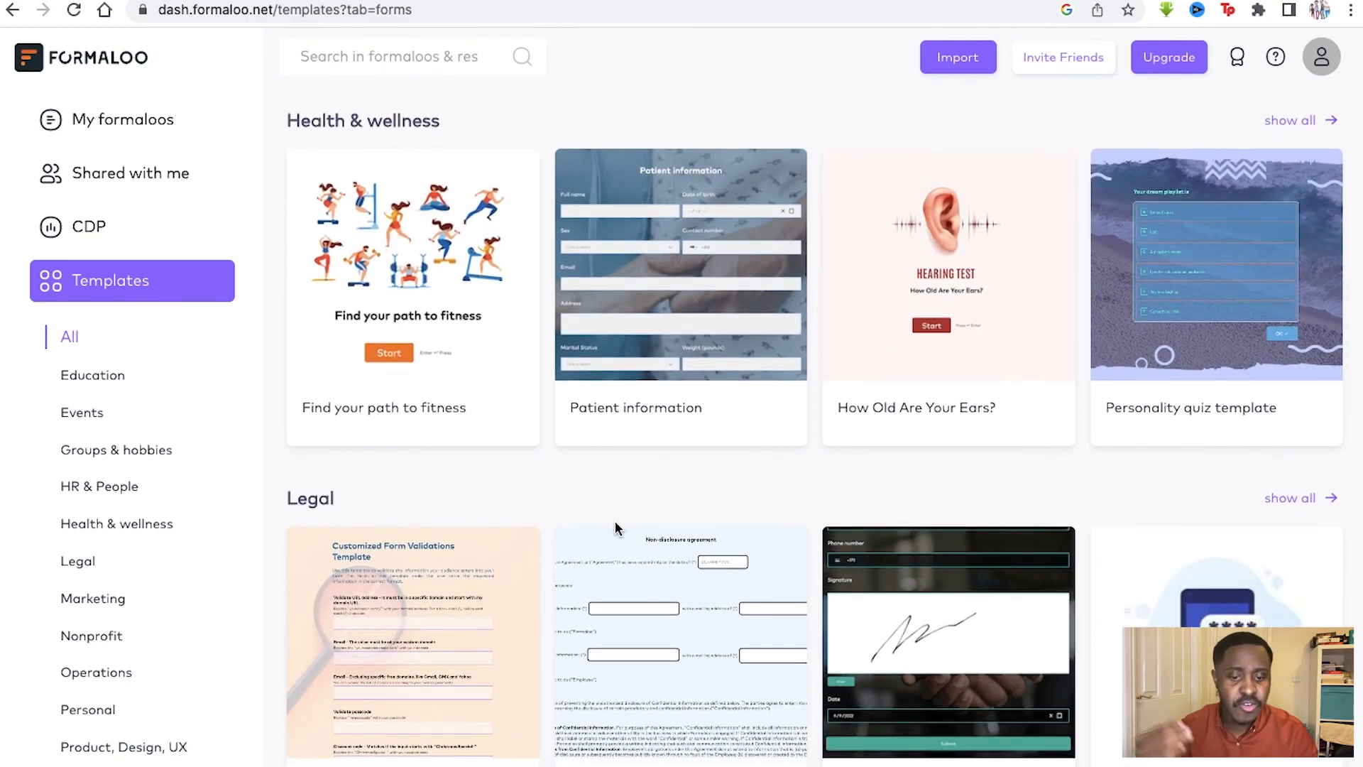
scroll(615, 524, down, 2)
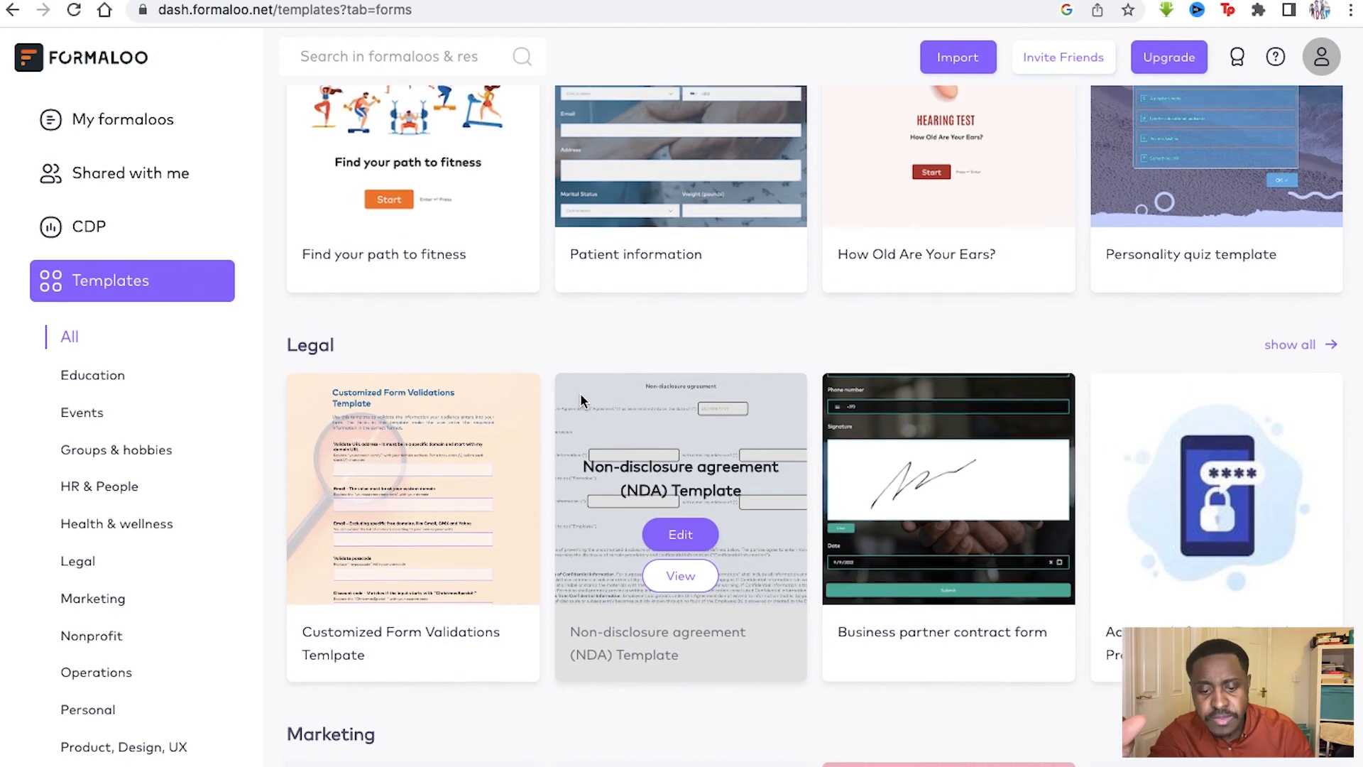
scroll(577, 401, down, 1)
scroll(450, 457, down, 3)
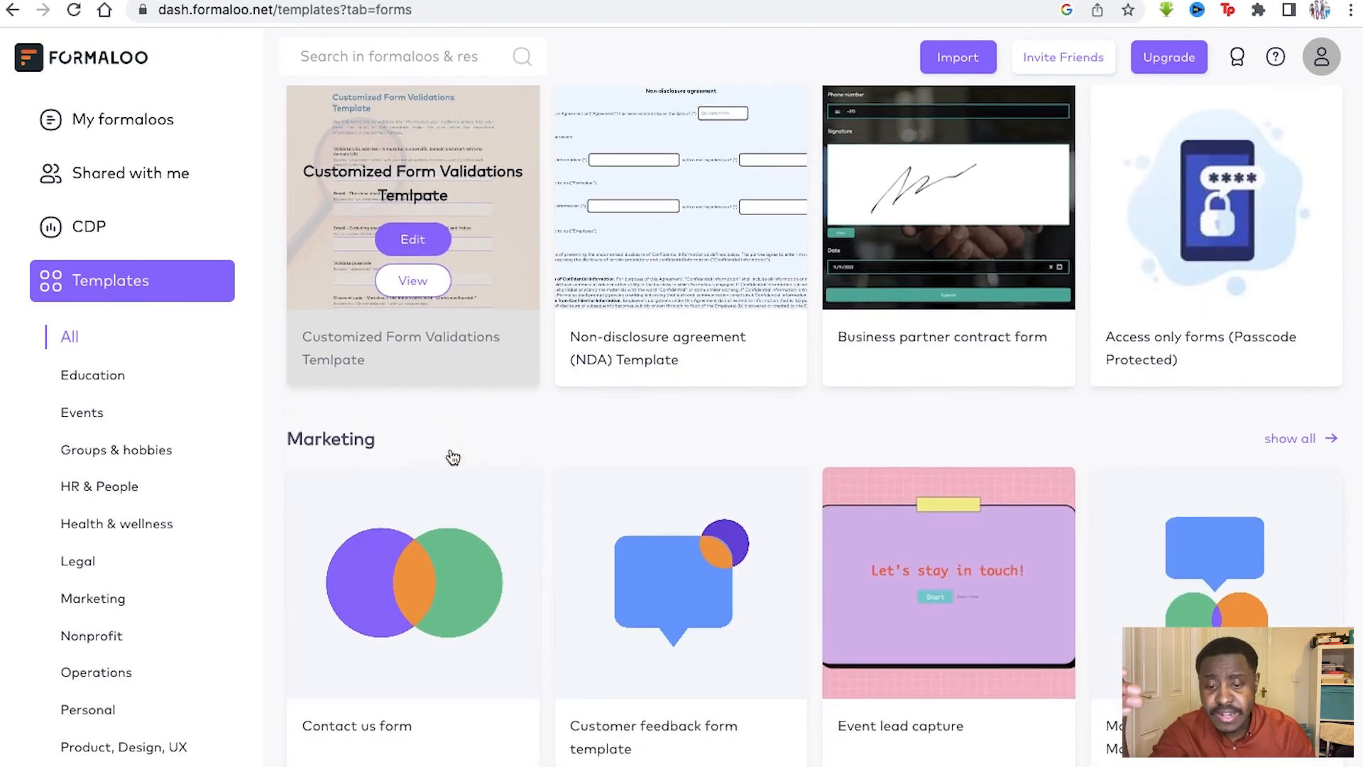
scroll(426, 369, down, 5)
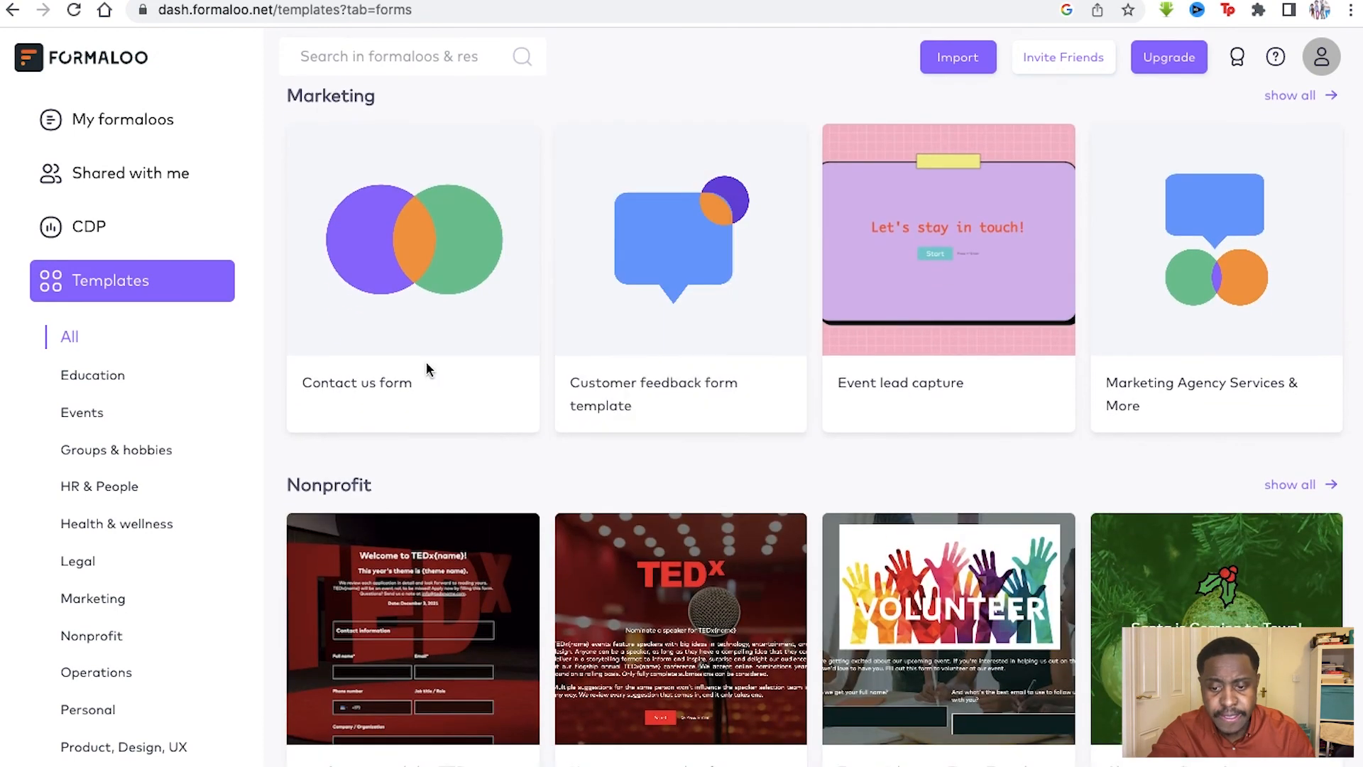
scroll(666, 310, down, 2)
scroll(668, 311, down, 15)
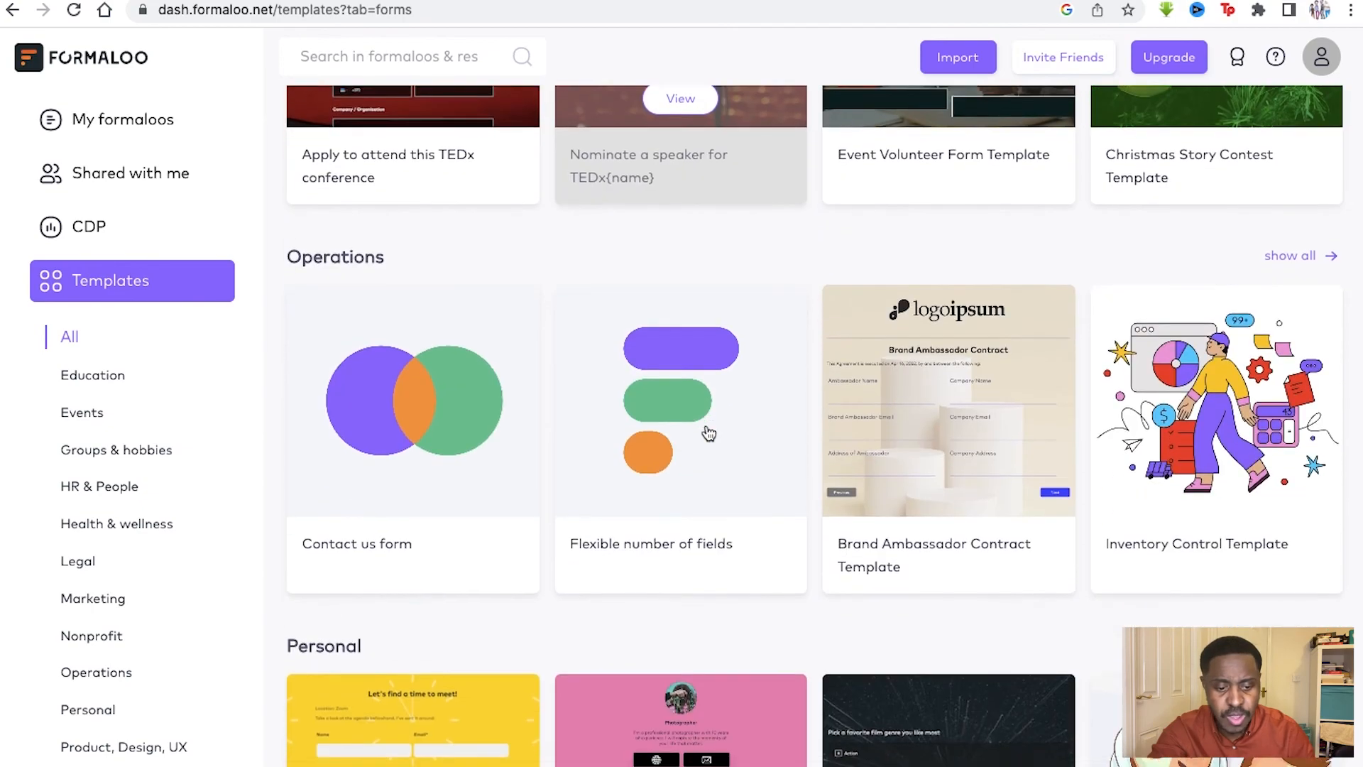
scroll(705, 431, down, 4)
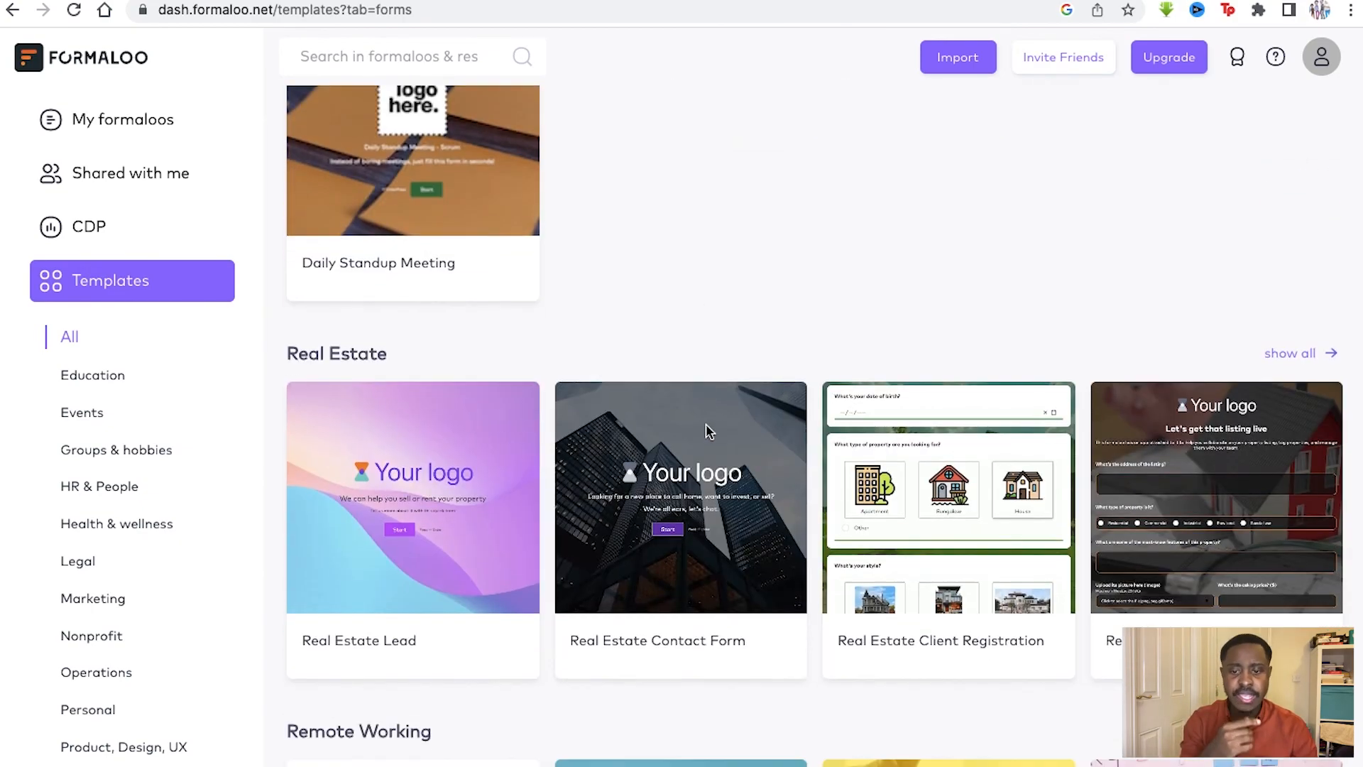
scroll(705, 424, down, 8)
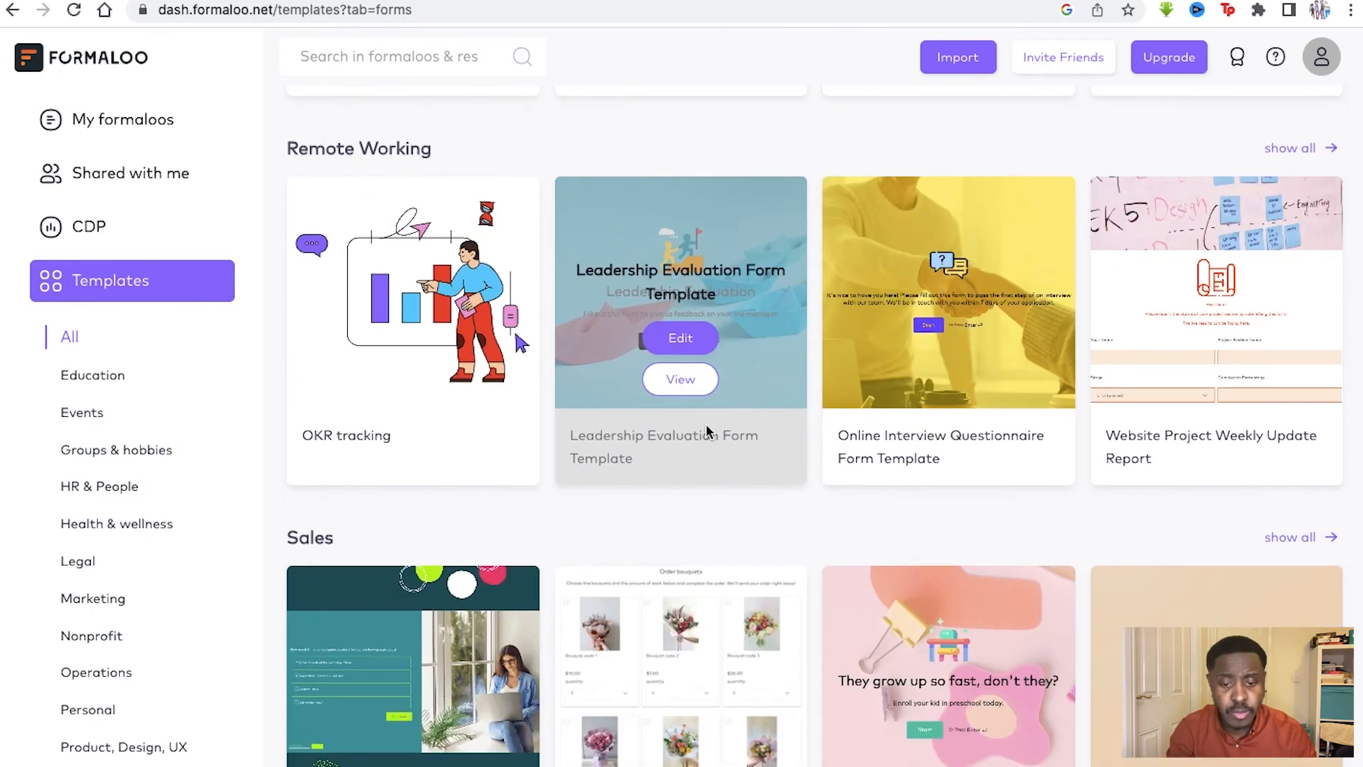
click(132, 127)
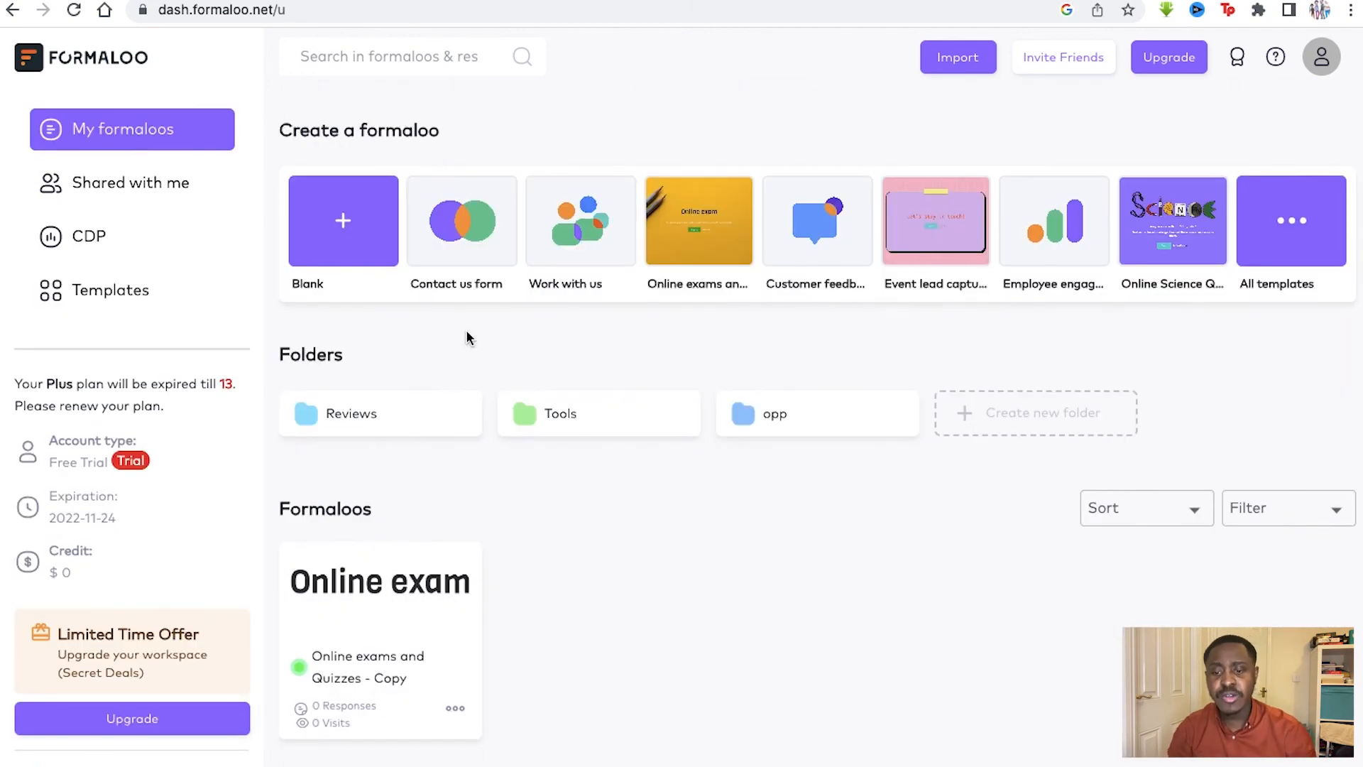